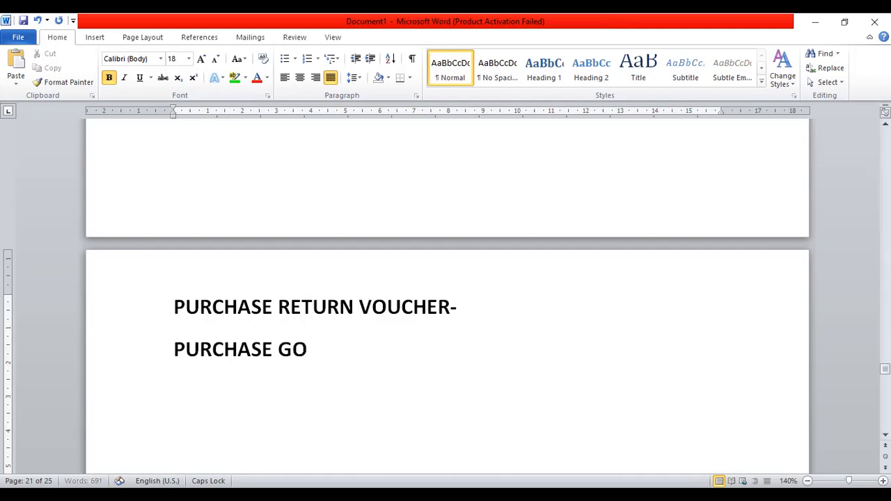
Step: Complete the second line of the document as "PURCHASE GOODS – MR K – RETURN GOODS ( FRESH STOCK)"
{"action": "type", "text": "-- K"}
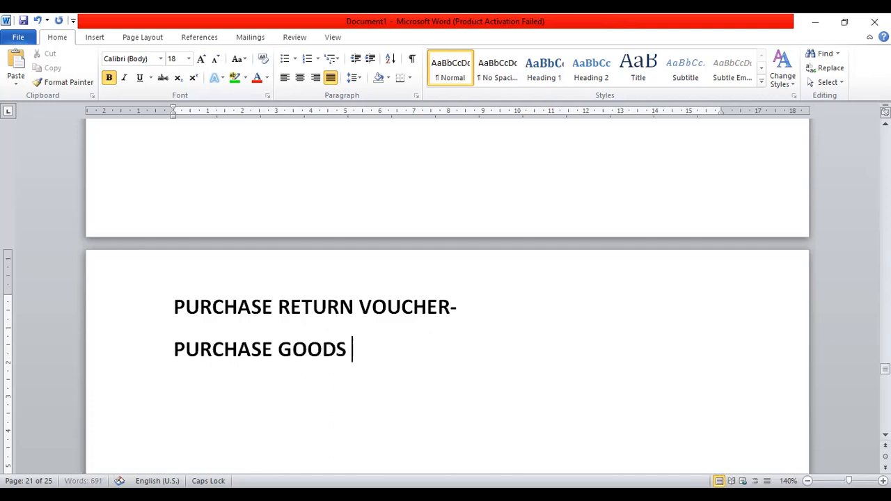
{"action": "key", "text": "BackSpace"}
{"action": "type", "text": "MR K -"}
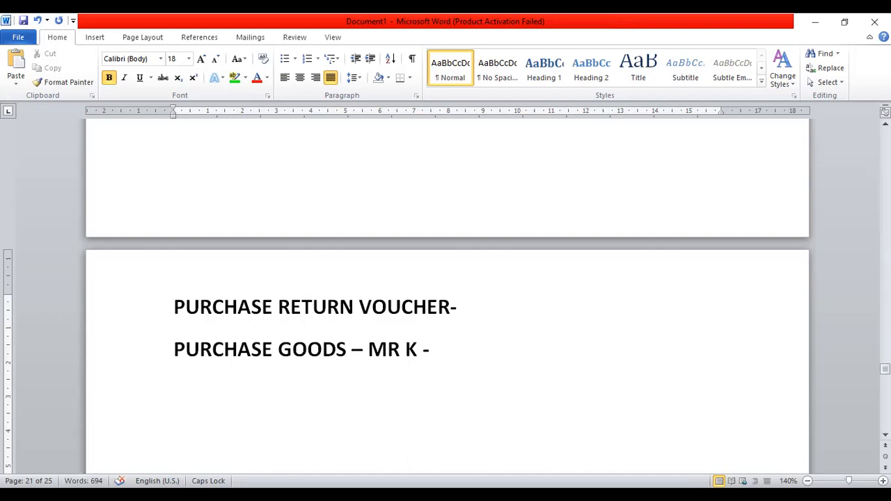
{"action": "type", "text": " RET"}
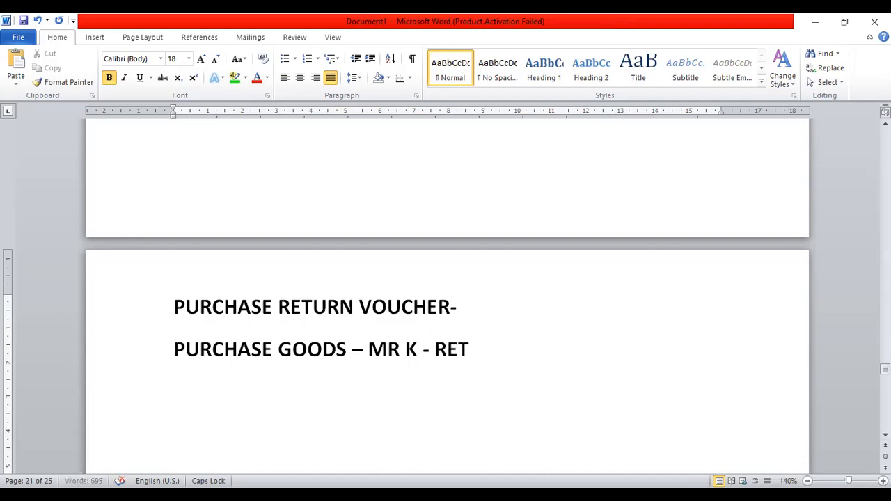
{"action": "type", "text": "URN "}
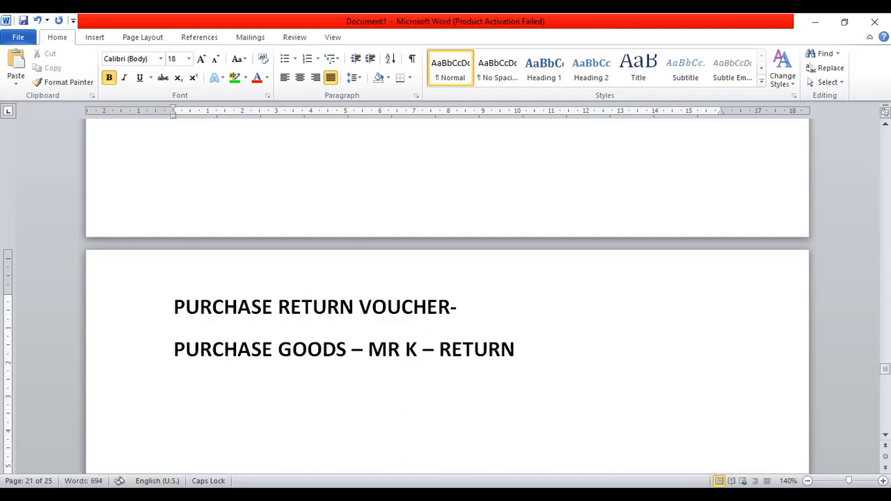
{"action": "type", "text": "GOODS"}
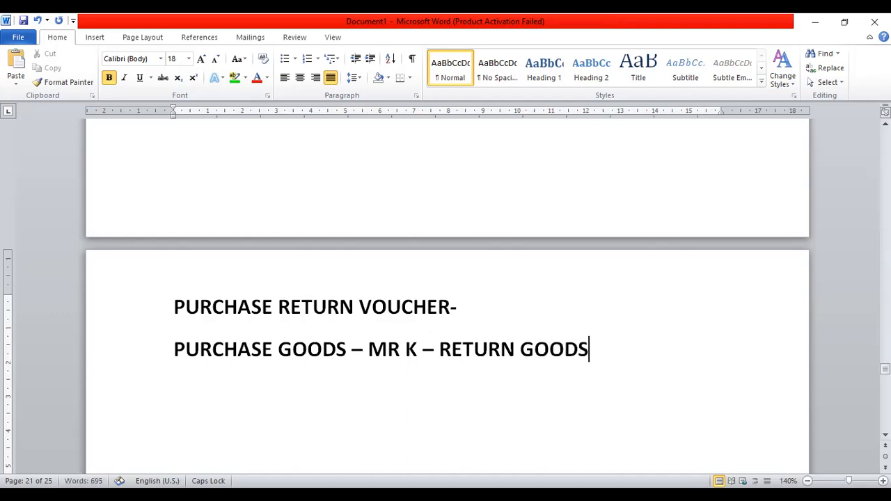
{"action": "type", "text": " ( FRES"}
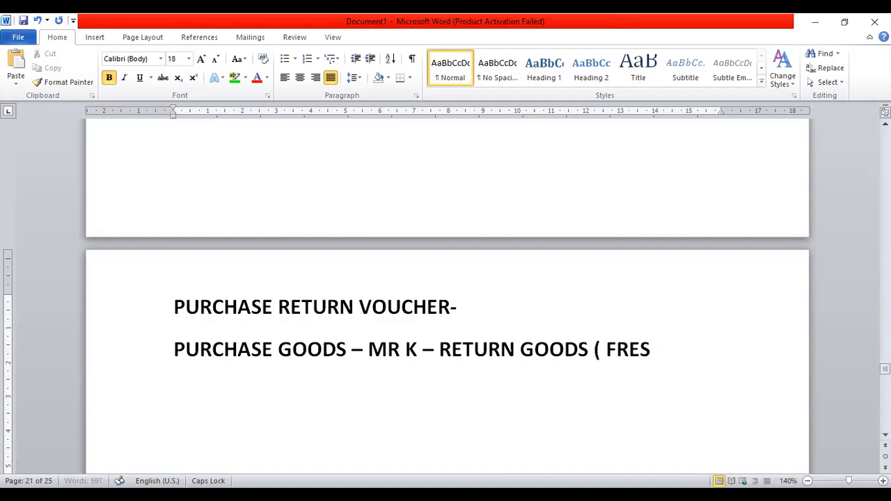
{"action": "type", "text": "H STOC"}
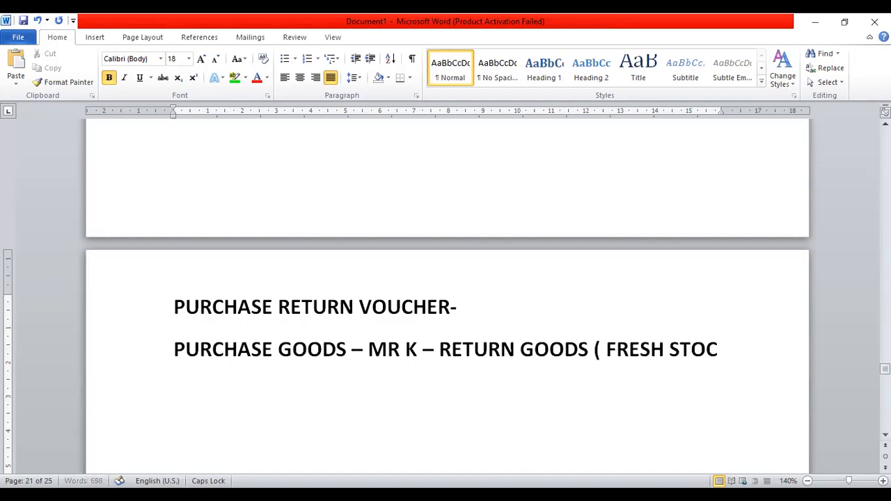
{"action": "type", "text": "K)"}
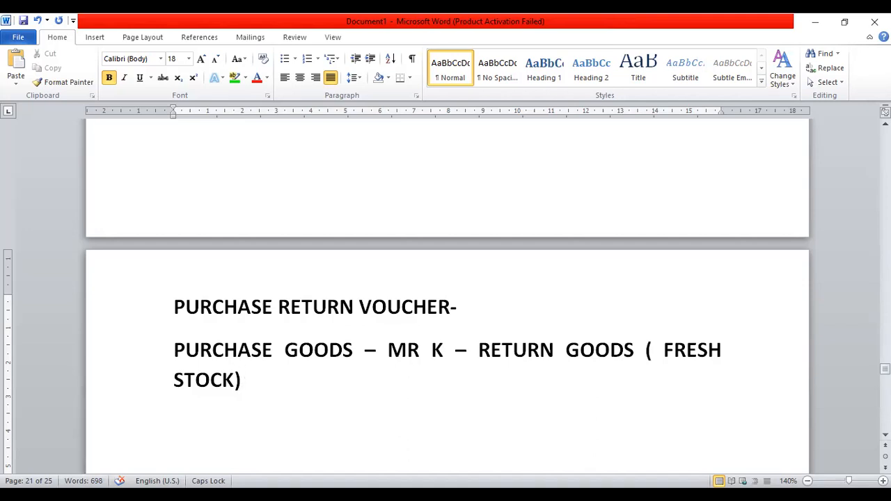
Step: Switch to Marg ERP and open a new purchase entry
{"action": "key", "text": "alt+Tab"}
{"action": "left_click", "coordinate": [259, 409]}
{"action": "key", "text": "alt+Tab"}
{"action": "key", "text": "alt+t"}
{"action": "key", "text": "Down"}
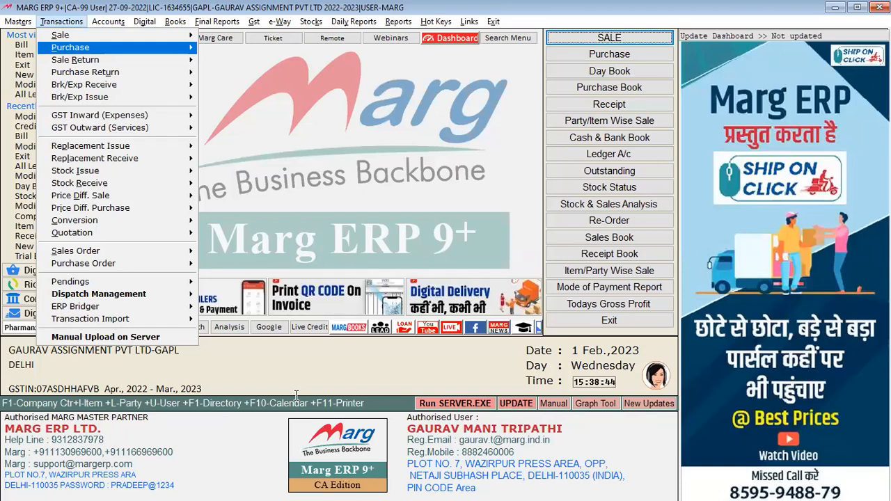
{"action": "key", "text": "Return"}
{"action": "key", "text": "Return"}
{"action": "key", "text": "Return"}
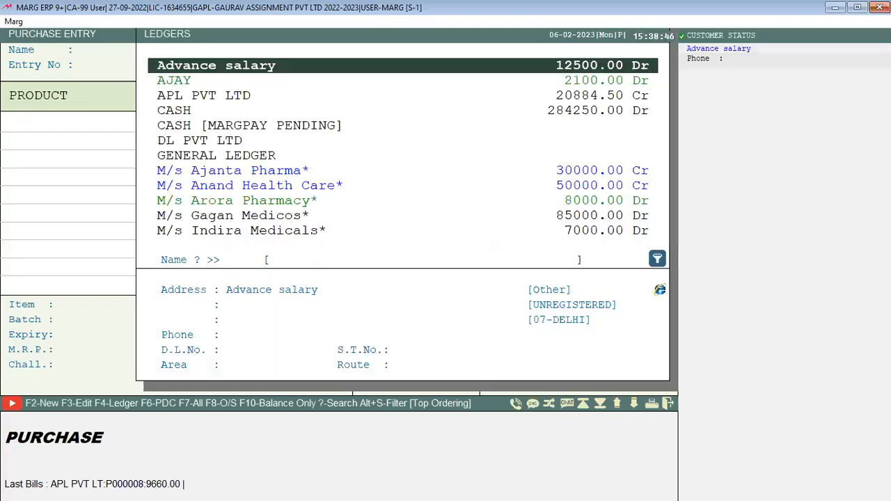
Step: Start a new supplier ledger named MR SK LTD under sundry creditors, keeping the default account settings
{"action": "key", "text": "F2"}
{"action": "key", "text": "Return"}
{"action": "type", "text": "MR VK"}
{"action": "key", "text": "BackSpace"}
{"action": "key", "text": "BackSpace"}
{"action": "type", "text": "SK LTD"}
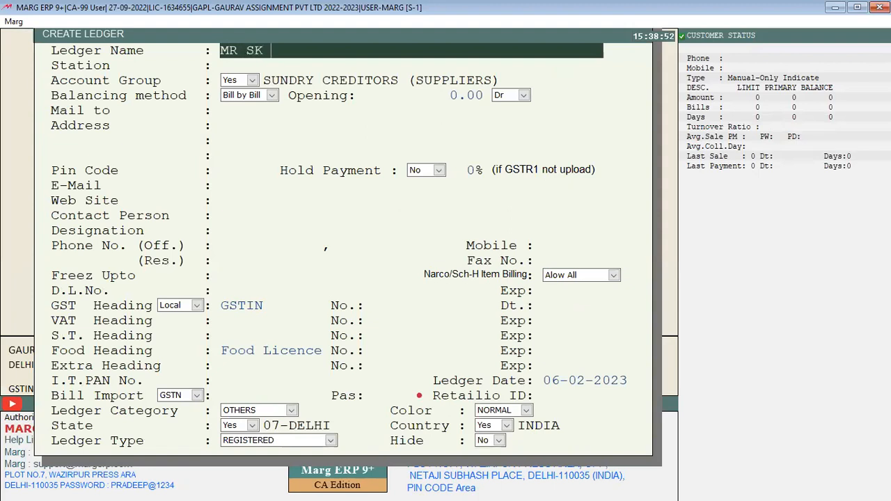
{"action": "key", "text": "Return"}
{"action": "key", "text": "Return"}
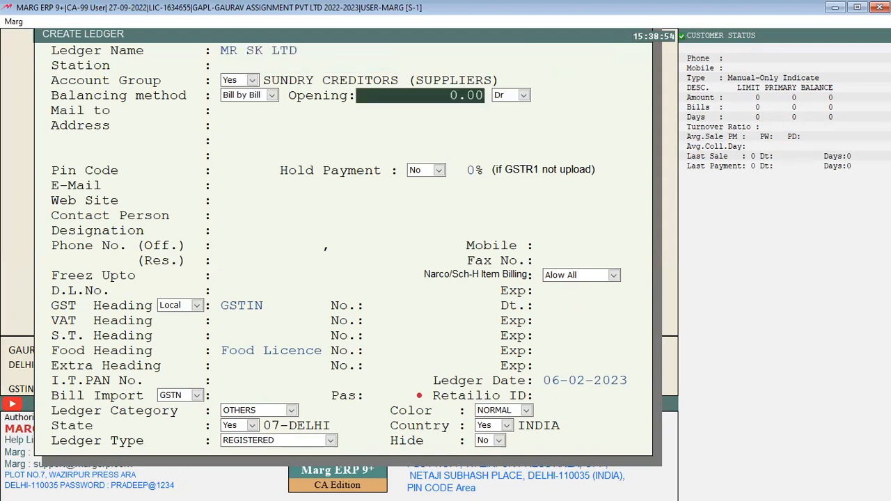
Step: Enter the supplier's GSTIN number, allow it as entered, and save the ledger for use in the purchase entry
{"action": "left_click", "coordinate": [369, 305]}
{"action": "type", "text": "07MANBDNSN"}
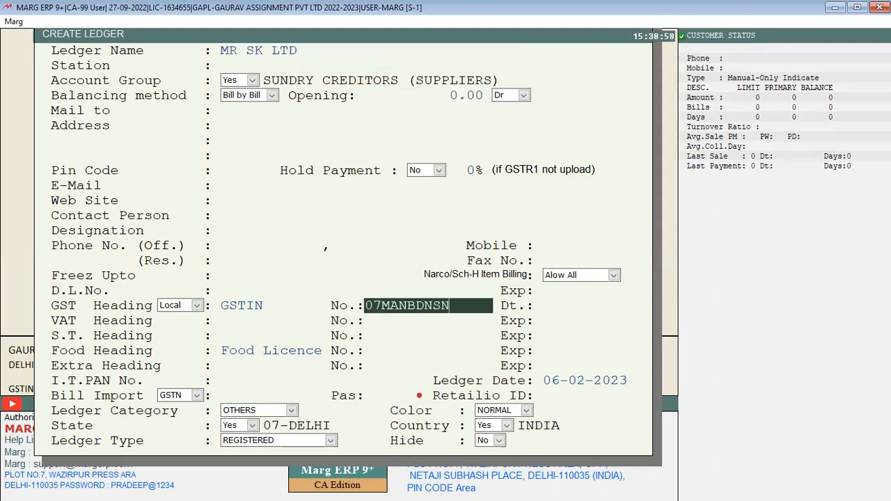
{"action": "key", "text": "Return"}
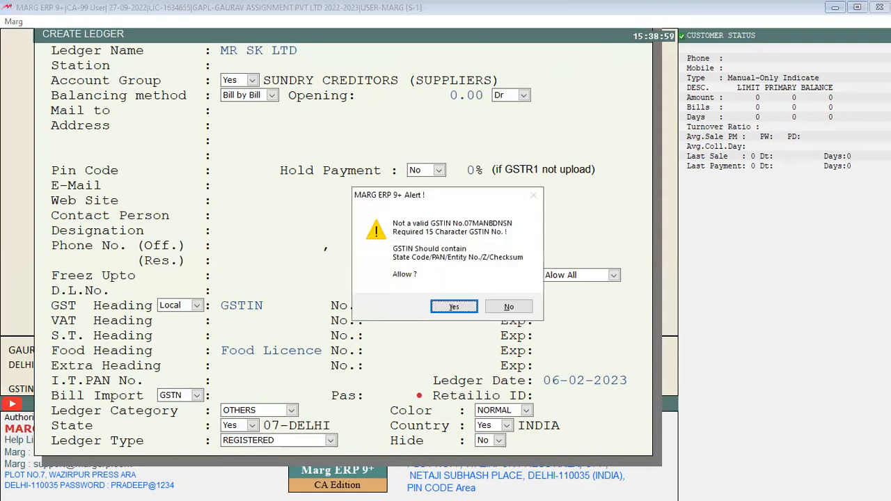
{"action": "key", "text": "Return"}
{"action": "key", "text": "Return"}
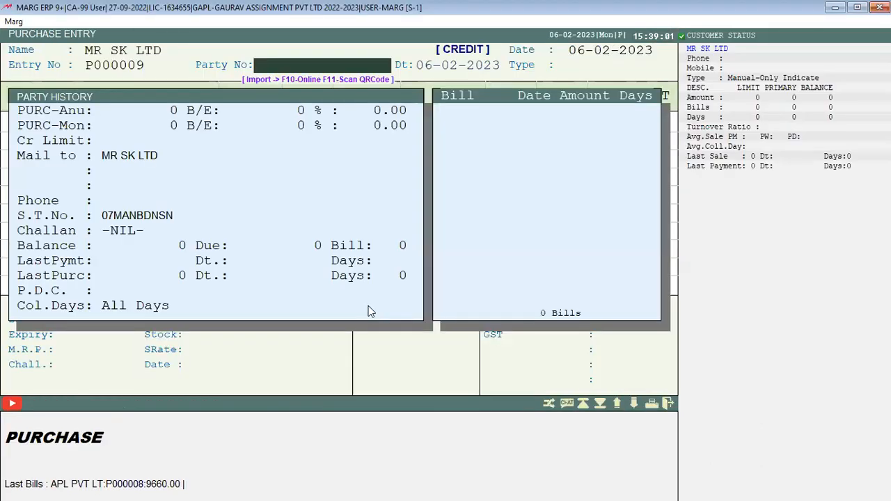
Step: Set the purchase bill's party number to 12345 and accept the default date and LOCAL type
{"action": "type", "text": "12345"}
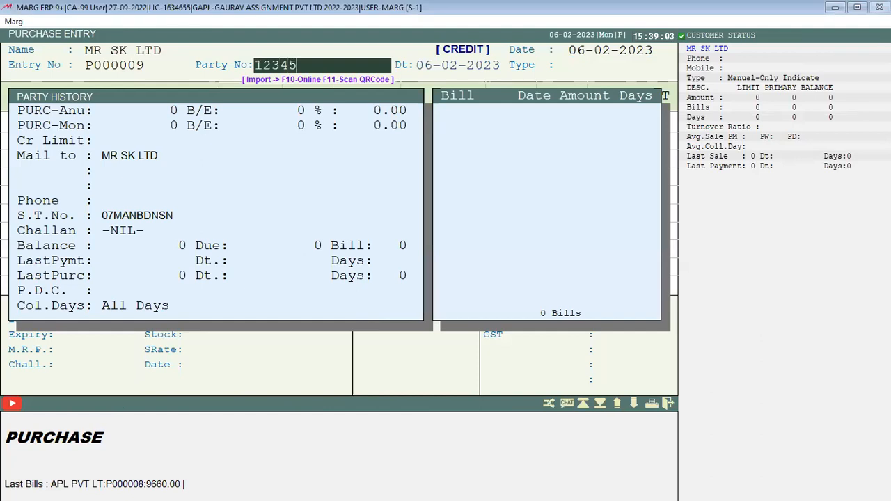
{"action": "key", "text": "Return"}
{"action": "key", "text": "Return"}
{"action": "key", "text": "Return"}
{"action": "key", "text": "Return"}
Step: Create a new product named ITEM A with a purchase rate of 100 and a Rate-A of 200
{"action": "key", "text": "F2"}
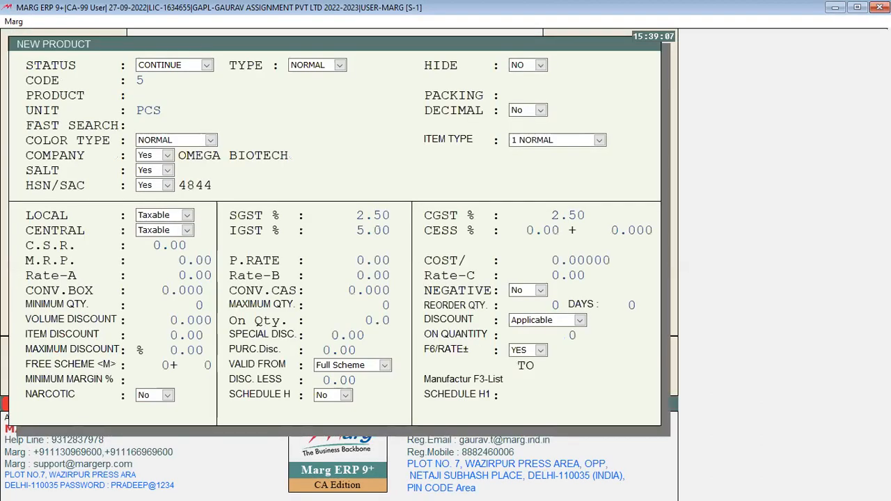
{"action": "type", "text": "ITEM"}
{"action": "type", "text": " A"}
{"action": "key", "text": "Return"}
{"action": "key", "text": "Return"}
{"action": "key", "text": "Return"}
{"action": "key", "text": "Return"}
{"action": "key", "text": "Return"}
{"action": "key", "text": "Return"}
{"action": "key", "text": "Return"}
{"action": "key", "text": "Return"}
{"action": "key", "text": "Return"}
{"action": "key", "text": "Return"}
{"action": "type", "text": "100"}
{"action": "key", "text": "Return"}
{"action": "key", "text": "Return"}
{"action": "type", "text": "200"}
{"action": "key", "text": "Return"}
{"action": "key", "text": "Return"}
{"action": "key", "text": "Return"}
{"action": "key", "text": "Return"}
Step: Create a second product named ITEM B with a purchase rate of 200 and a Rate-A of 400
{"action": "type", "text": "ITEM B"}
{"action": "key", "text": "Return"}
{"action": "key", "text": "Return"}
{"action": "key", "text": "Return"}
{"action": "key", "text": "Return"}
{"action": "key", "text": "Return"}
{"action": "key", "text": "Return"}
{"action": "key", "text": "Return"}
{"action": "key", "text": "Return"}
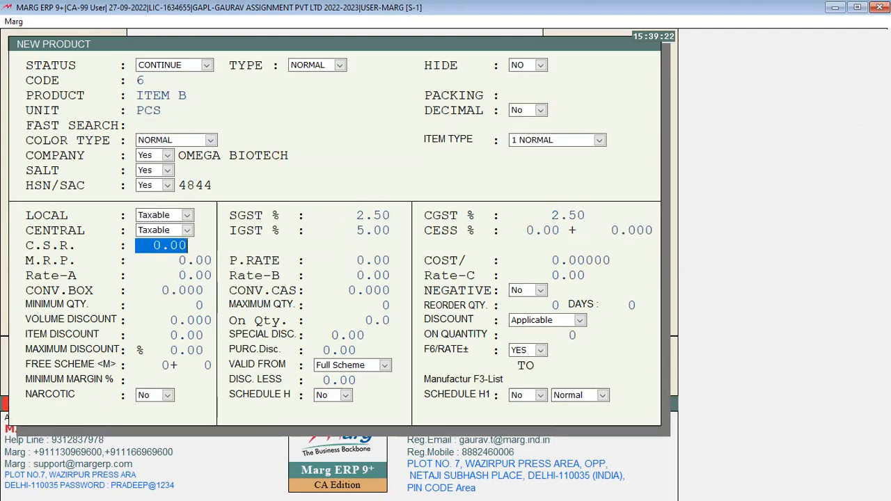
{"action": "key", "text": "Return"}
{"action": "key", "text": "Return"}
{"action": "type", "text": "200"}
{"action": "key", "text": "Return"}
{"action": "key", "text": "Return"}
{"action": "type", "text": "400"}
{"action": "key", "text": "Return"}
{"action": "key", "text": "Return"}
{"action": "key", "text": "Escape"}
{"action": "key", "text": "Return"}
{"action": "key", "text": "Escape"}
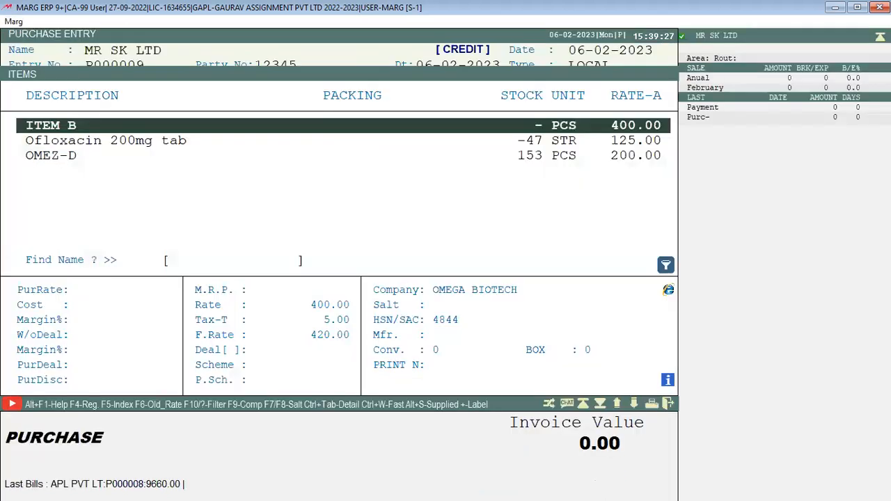
Step: Add ITEM A to the purchase bill with batch B0012 and expiry 3/23, accepting the near expiry date
{"action": "key", "text": "Escape"}
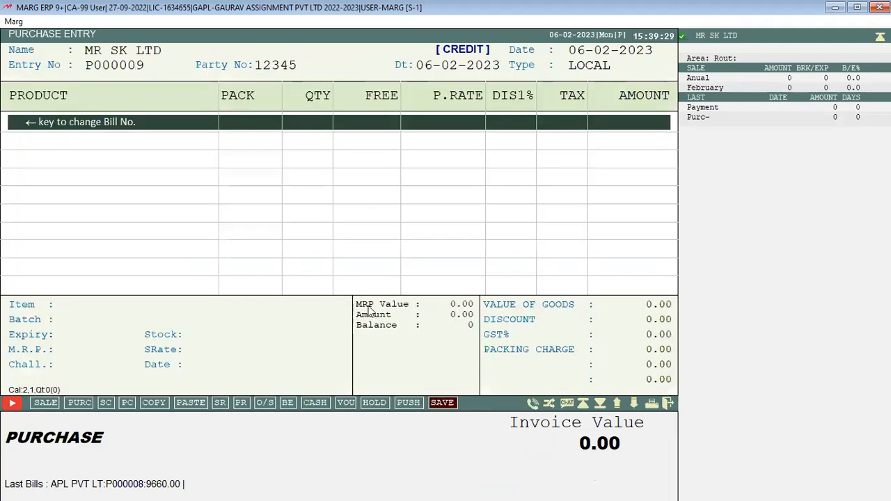
{"action": "key", "text": "Return"}
{"action": "key", "text": "Up"}
{"action": "key", "text": "Up"}
{"action": "key", "text": "Up"}
{"action": "key", "text": "Return"}
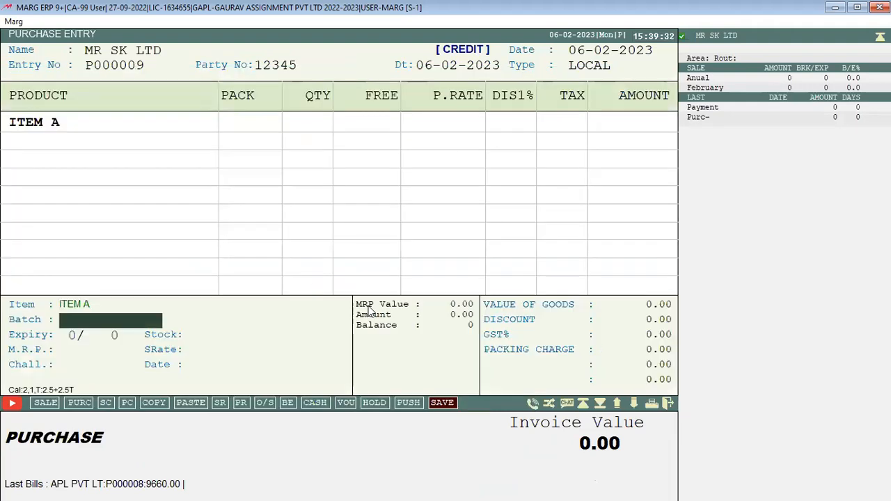
{"action": "type", "text": "B0012"}
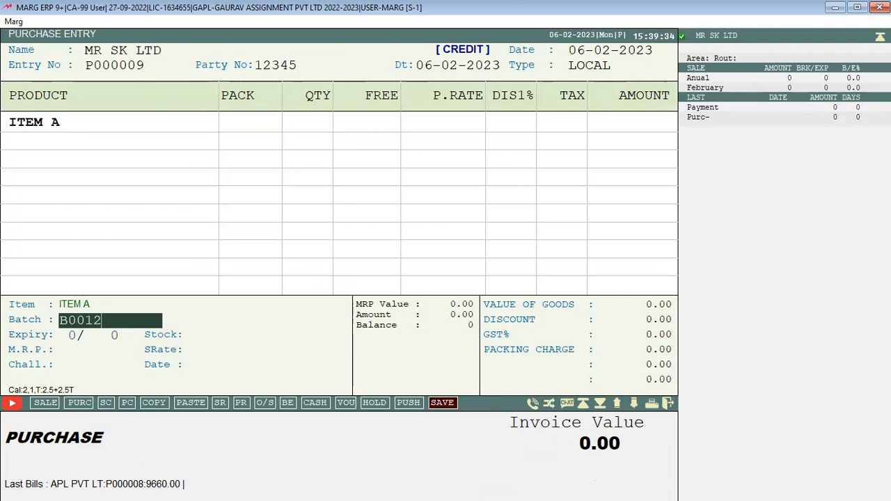
{"action": "key", "text": "Return"}
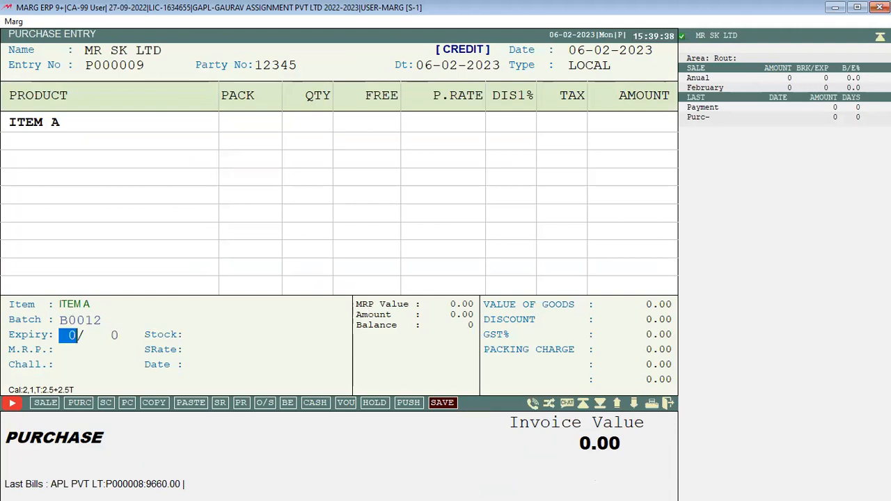
{"action": "type", "text": "3/23"}
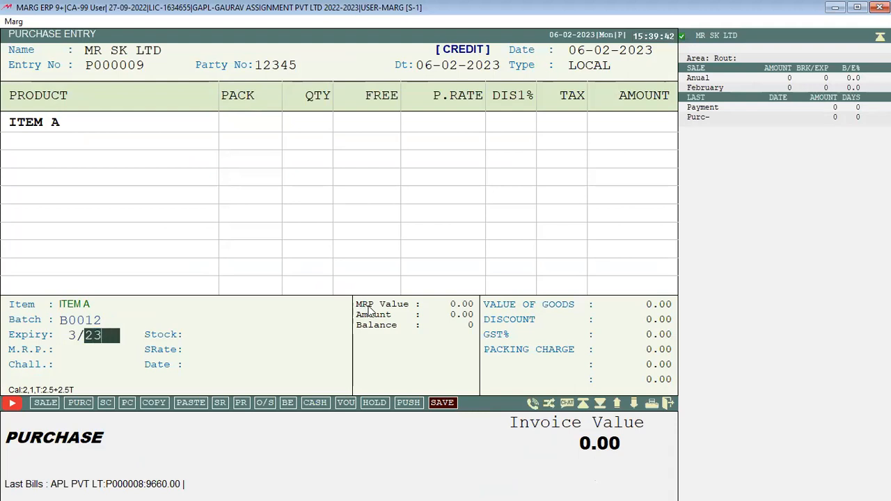
{"action": "key", "text": "Return"}
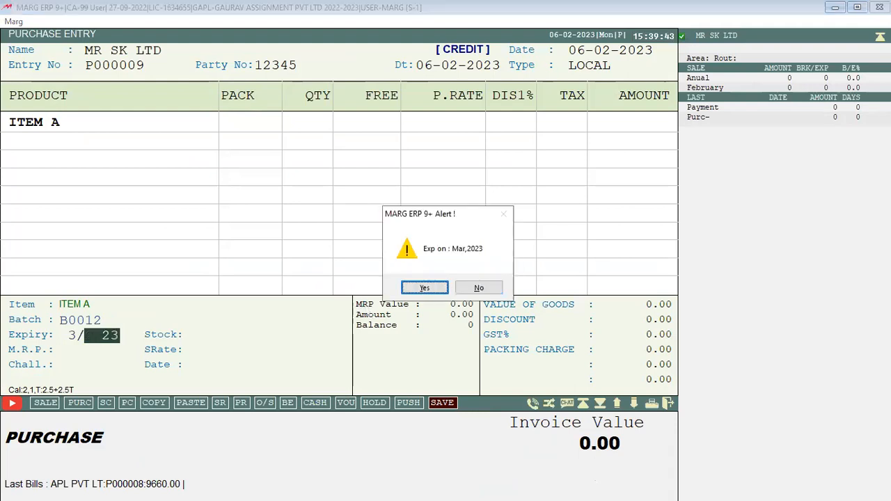
{"action": "key", "text": "Return"}
Step: Complete the ITEM A line with quantity 100, purchase rate 100.00 and 5.00 tax
{"action": "key", "text": "Return"}
{"action": "key", "text": "Return"}
{"action": "key", "text": "Return"}
{"action": "key", "text": "Return"}
{"action": "key", "text": "Return"}
{"action": "key", "text": "Return"}
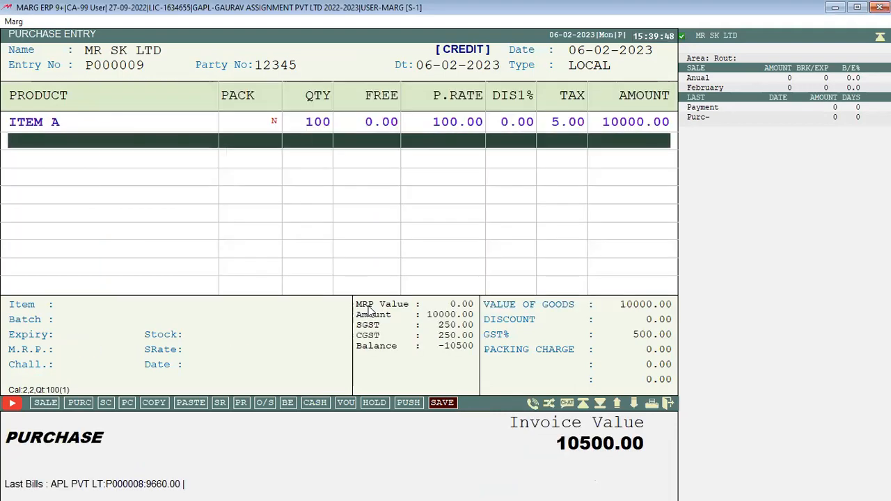
Step: Save the purchase bill for MR SK LTD and go on to a new purchase entry
{"action": "key", "text": "Escape"}
{"action": "key", "text": "Escape"}
{"action": "key", "text": "Return"}
{"action": "key", "text": "Return"}
{"action": "key", "text": "Return"}
{"action": "key", "text": "Return"}
{"action": "key", "text": "Return"}
{"action": "key", "text": "Return"}
{"action": "key", "text": "Return"}
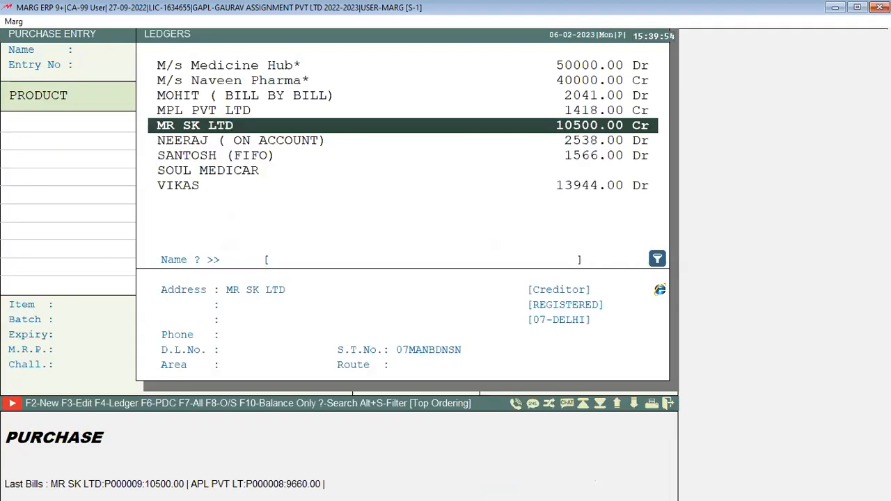
Step: Select MR SK LTD as the supplier and set the new bill's party number to 2345, keeping the default date and type
{"action": "key", "text": "Return"}
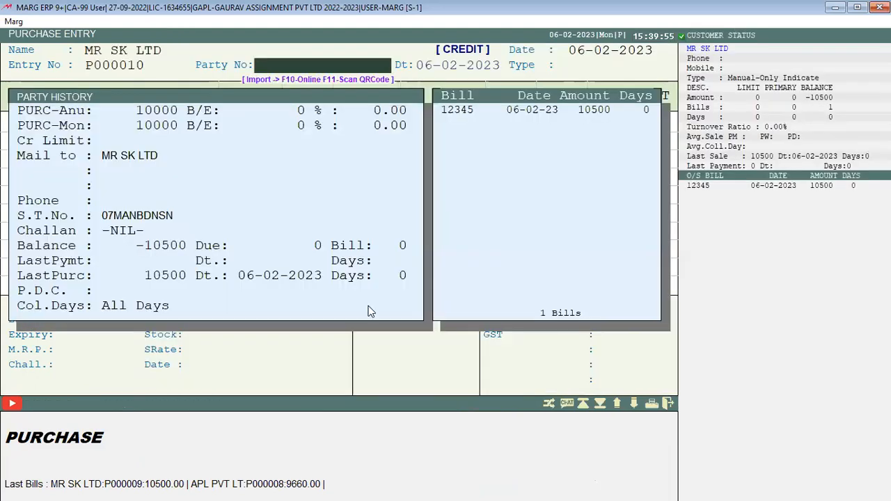
{"action": "type", "text": "2345"}
{"action": "key", "text": "Return"}
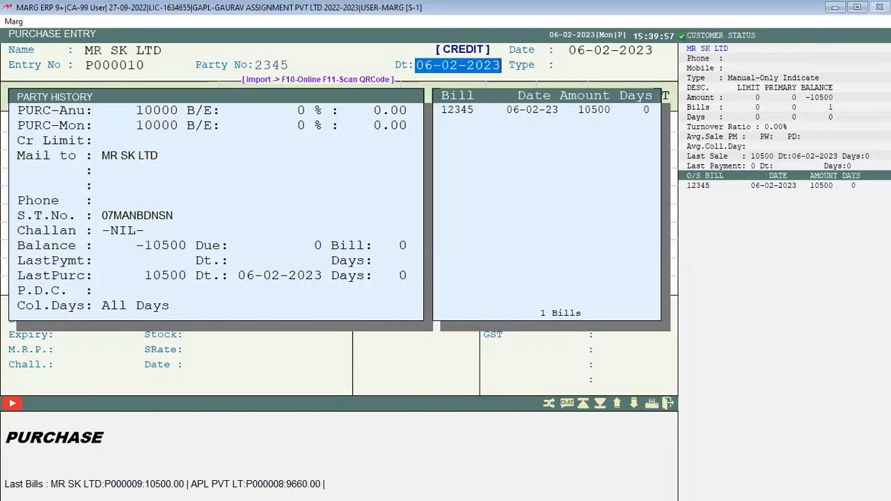
{"action": "key", "text": "Return"}
{"action": "key", "text": "Return"}
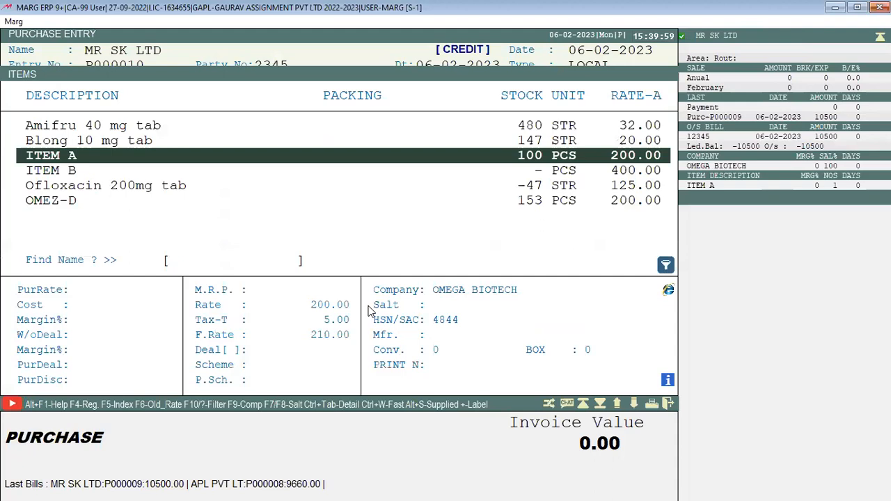
Step: Add OMEZ-D to the purchase bill with batch OM0123467 and expiry 2/24
{"action": "key", "text": "Down"}
{"action": "key", "text": "Down"}
{"action": "key", "text": "Down"}
{"action": "key", "text": "Return"}
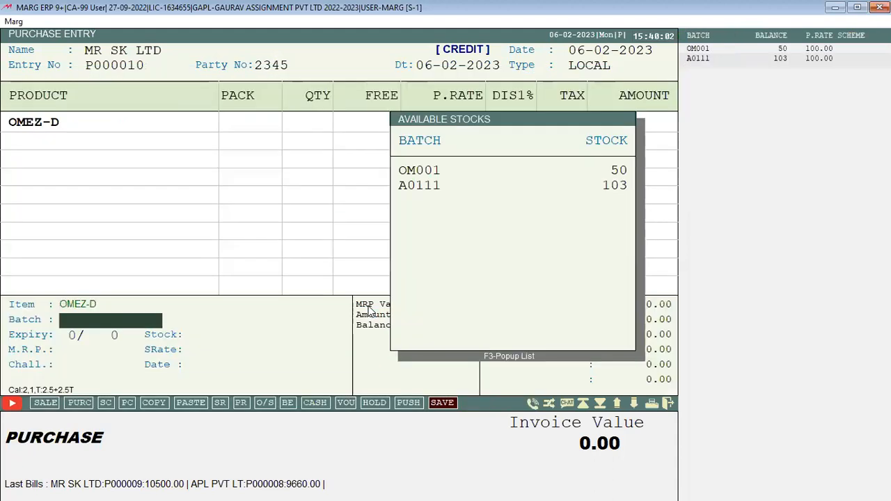
{"action": "type", "text": "OM0123467"}
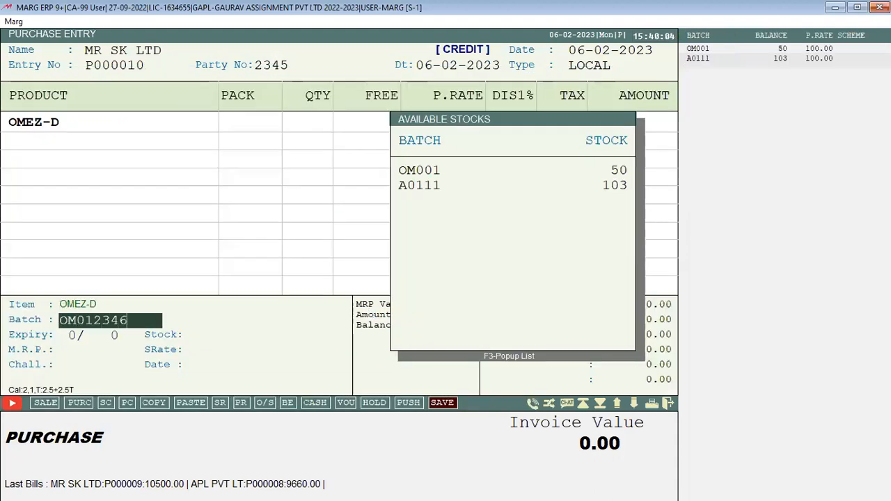
{"action": "key", "text": "Return"}
{"action": "type", "text": "2"}
{"action": "key", "text": "Return"}
{"action": "type", "text": "24"}
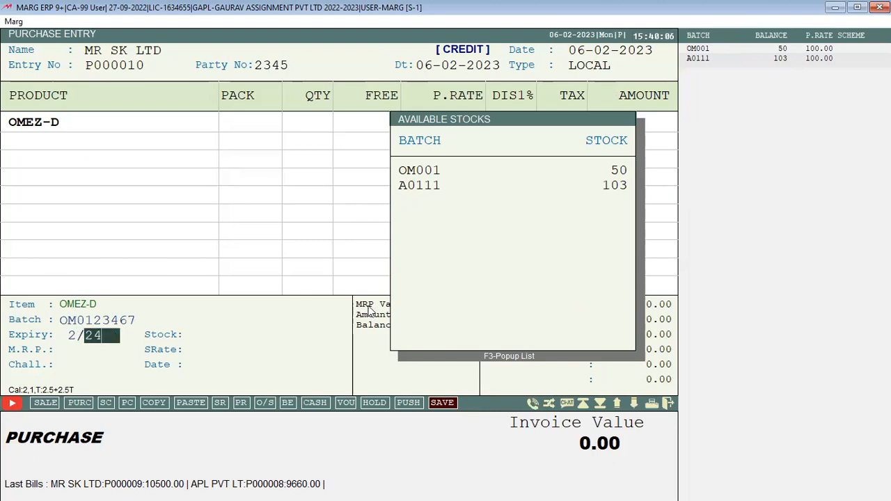
{"action": "key", "text": "Return"}
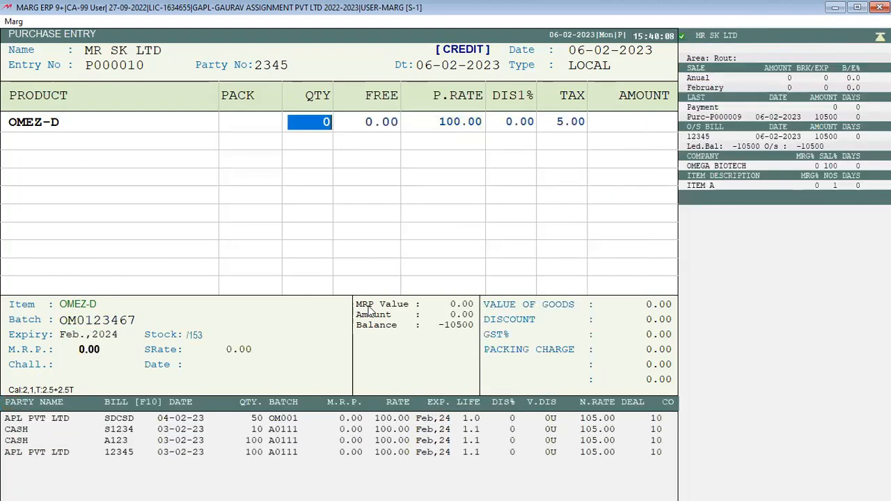
Step: Complete the OMEZ-D line with quantity 100, keeping the 100.00 purchase rate and 5.00 tax
{"action": "type", "text": "100"}
{"action": "key", "text": "Return"}
{"action": "key", "text": "Return"}
{"action": "key", "text": "Return"}
{"action": "key", "text": "Return"}
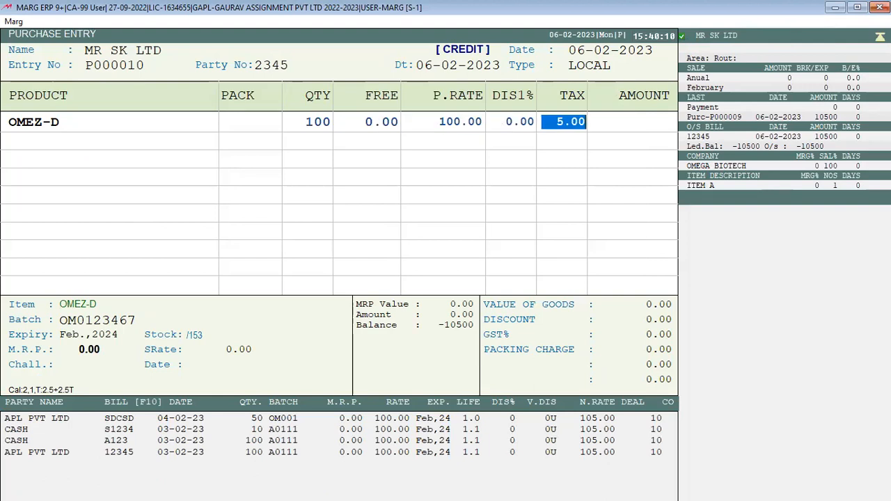
Step: Save the MR SK LTD bill as new reference 2345 and go on to another purchase entry
{"action": "key", "text": "Escape"}
{"action": "key", "text": "Escape"}
{"action": "key", "text": "Escape"}
{"action": "key", "text": "Return"}
{"action": "key", "text": "Return"}
{"action": "key", "text": "Return"}
{"action": "key", "text": "Return"}
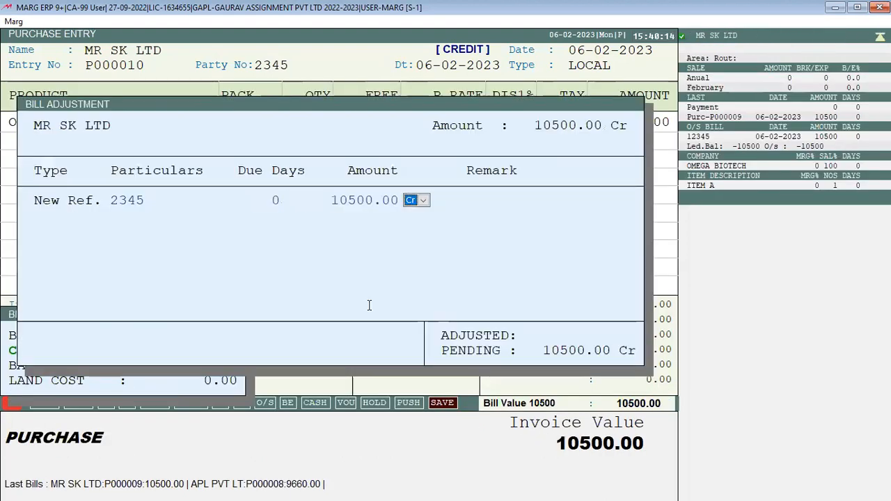
{"action": "key", "text": "Return"}
{"action": "key", "text": "Escape"}
{"action": "key", "text": "Return"}
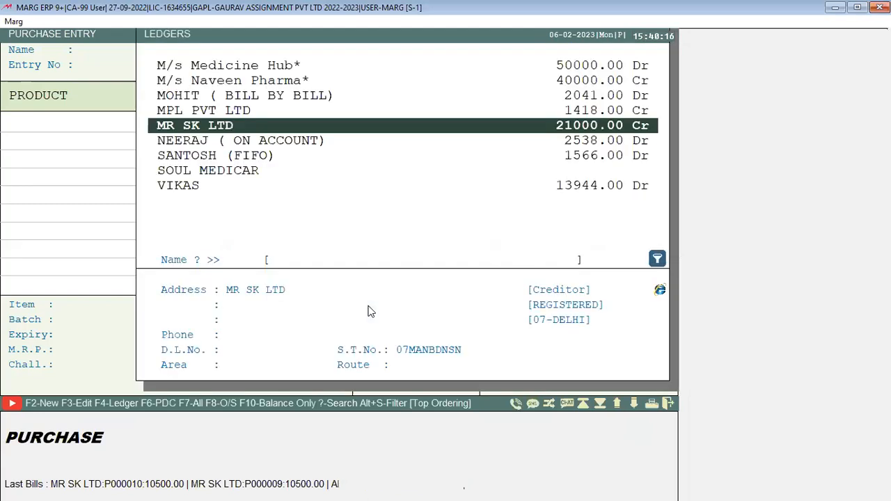
Step: Create supplier ledger MR TK LTD under SUNDRY CREDITORS (SUPPLIERS), enter its GSTIN, and save it for the new bill
{"action": "key", "text": "F2"}
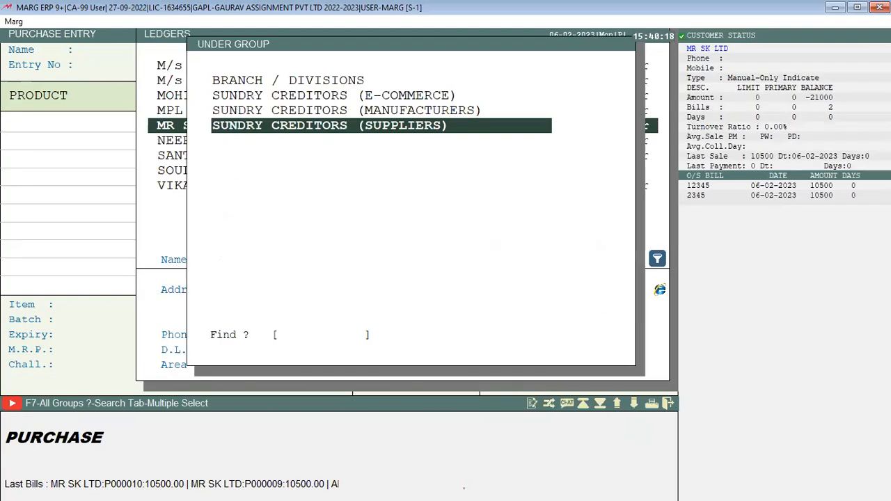
{"action": "key", "text": "Return"}
{"action": "type", "text": "MR "}
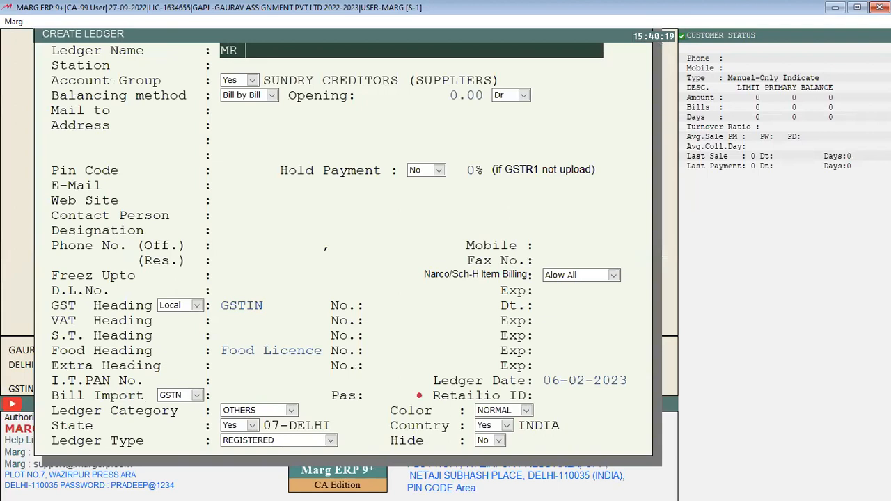
{"action": "type", "text": "TK LTD"}
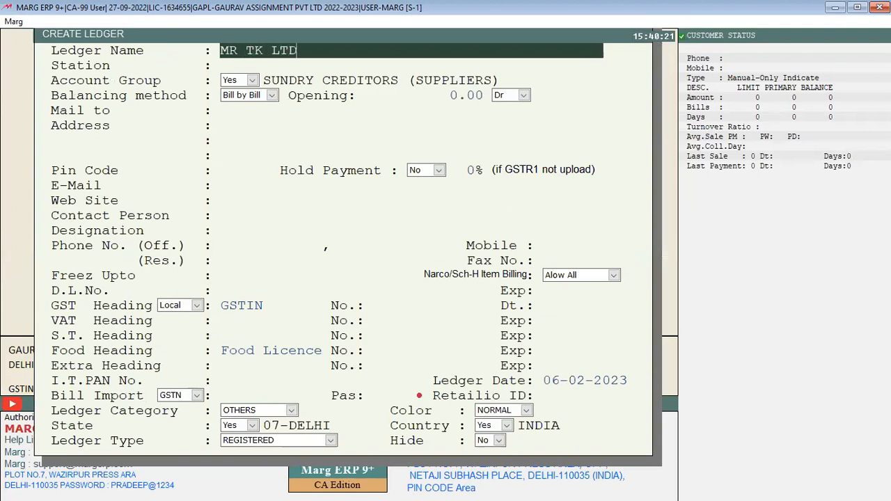
{"action": "left_click", "coordinate": [369, 309]}
{"action": "type", "text": "07AHNSGD"}
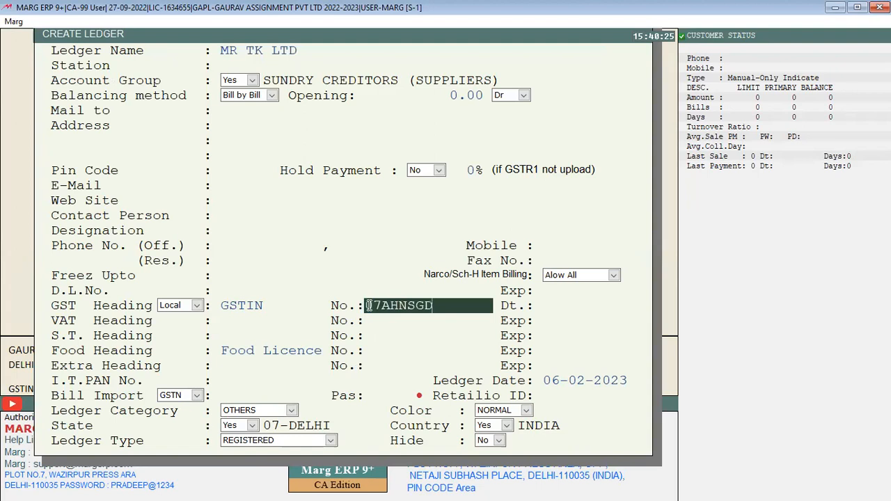
{"action": "key", "text": "Page_Down"}
{"action": "key", "text": "Return"}
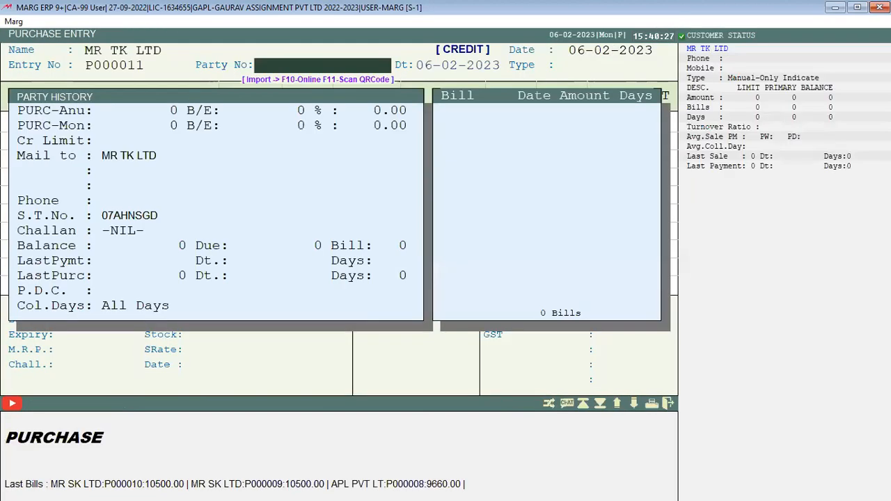
Step: Set the MR TK LTD bill's party number to H00999, keeping the default date and LOCAL type
{"action": "type", "text": "H00999"}
{"action": "key", "text": "Return"}
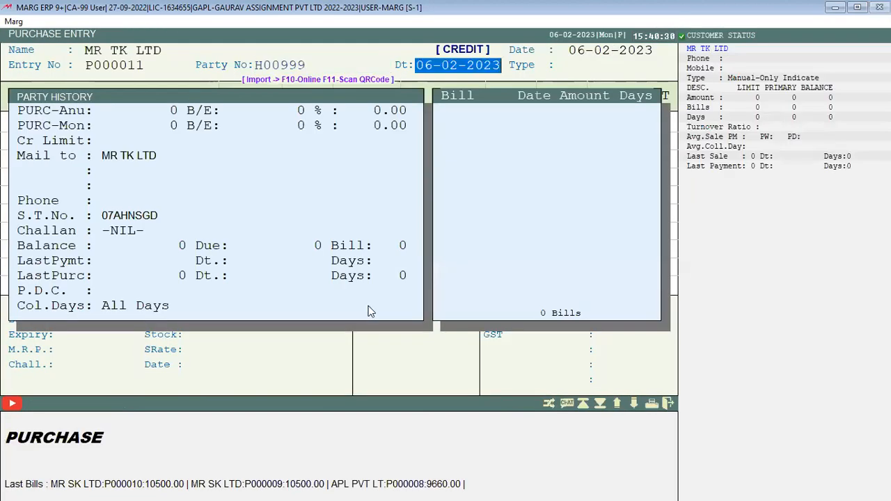
{"action": "key", "text": "Return"}
{"action": "key", "text": "Return"}
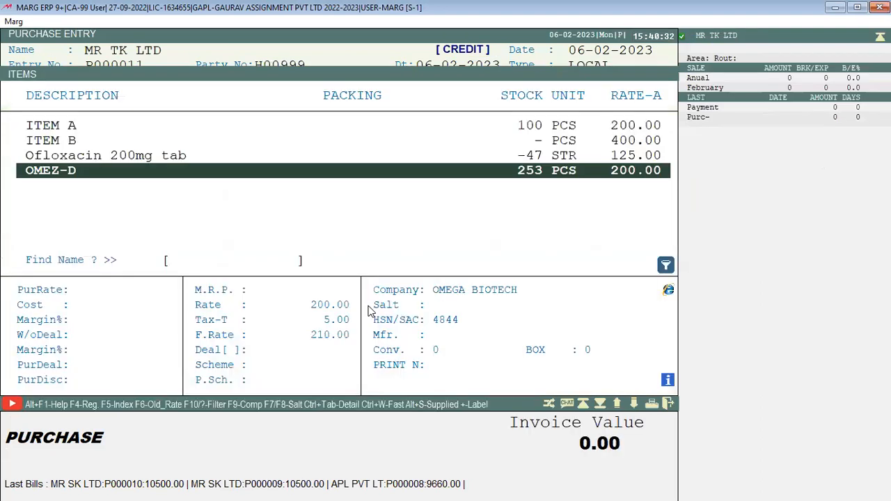
Step: Add ITEM B to the purchase bill with batch N00123 and expiry 3/23, accepting the expiry alert
{"action": "key", "text": "Up"}
{"action": "key", "text": "Up"}
{"action": "key", "text": "Return"}
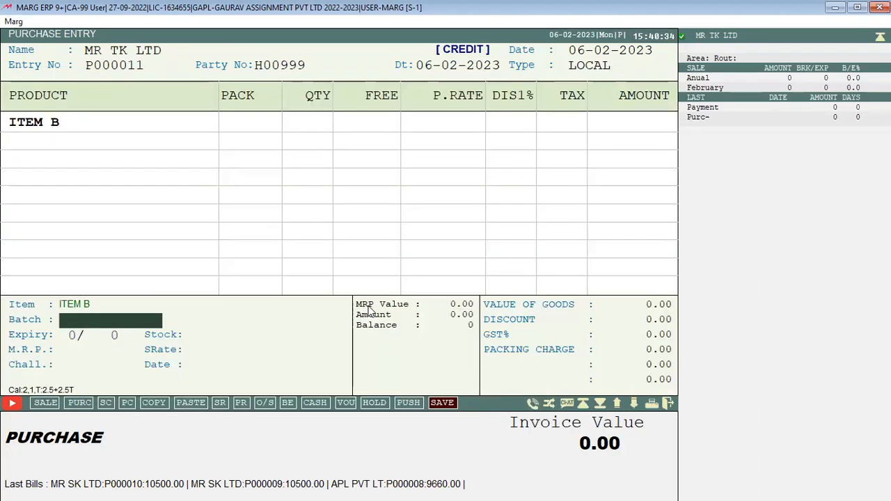
{"action": "type", "text": "N00123"}
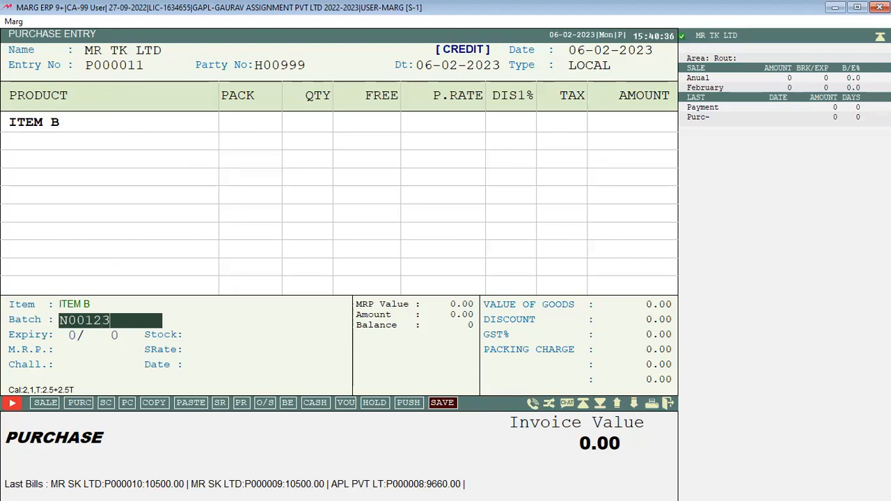
{"action": "key", "text": "Return"}
{"action": "type", "text": "3"}
{"action": "key", "text": "Return"}
{"action": "type", "text": "23"}
{"action": "key", "text": "Return"}
{"action": "key", "text": "Left"}
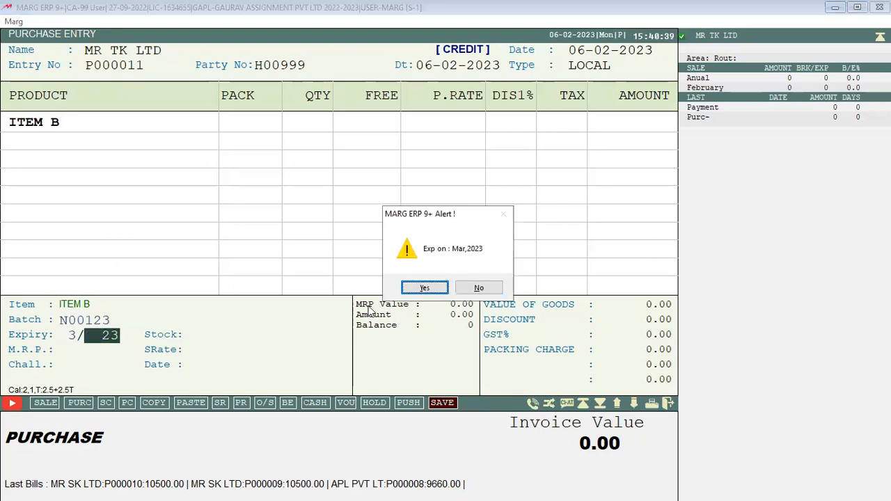
{"action": "key", "text": "Return"}
Step: Complete the ITEM B line with quantity 100, purchase rate 200.00 and 5.00 tax
{"action": "type", "text": "100"}
{"action": "key", "text": "Return"}
{"action": "key", "text": "Return"}
{"action": "key", "text": "Return"}
{"action": "key", "text": "Return"}
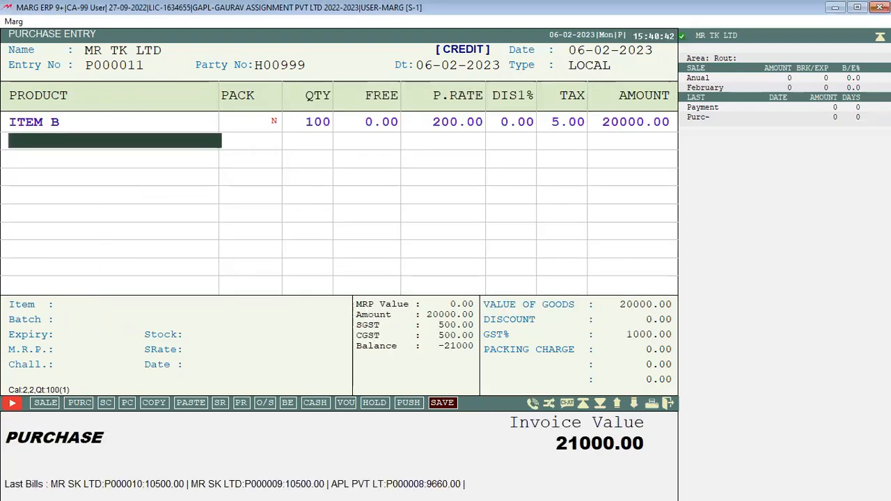
Step: Save the purchase bill for MR TK LTD and leave purchase entry for the main screen
{"action": "key", "text": "Escape"}
{"action": "key", "text": "Escape"}
{"action": "key", "text": "Return"}
{"action": "key", "text": "Return"}
{"action": "key", "text": "Return"}
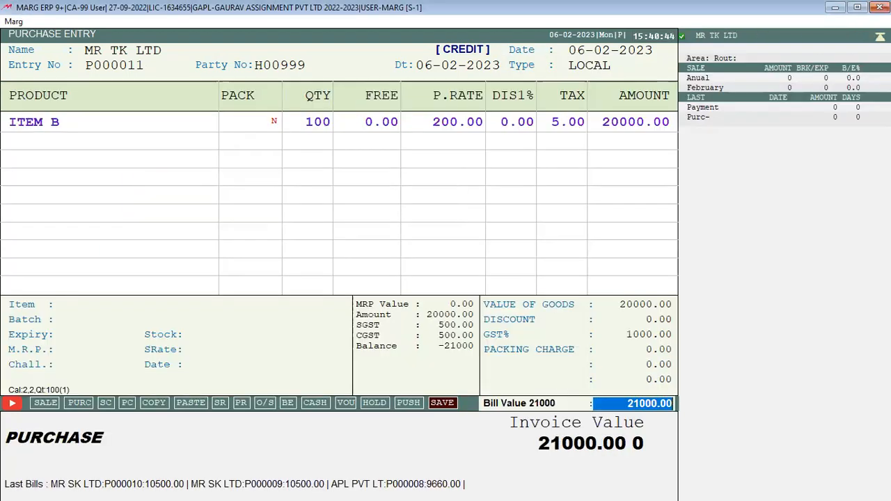
{"action": "key", "text": "Return"}
{"action": "key", "text": "Return"}
{"action": "key", "text": "Return"}
{"action": "key", "text": "Return"}
{"action": "key", "text": "Escape"}
{"action": "key", "text": "Escape"}
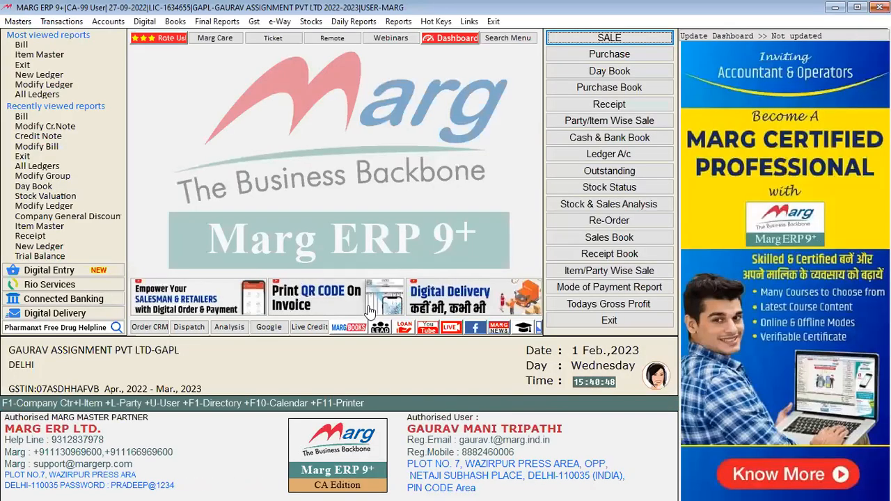
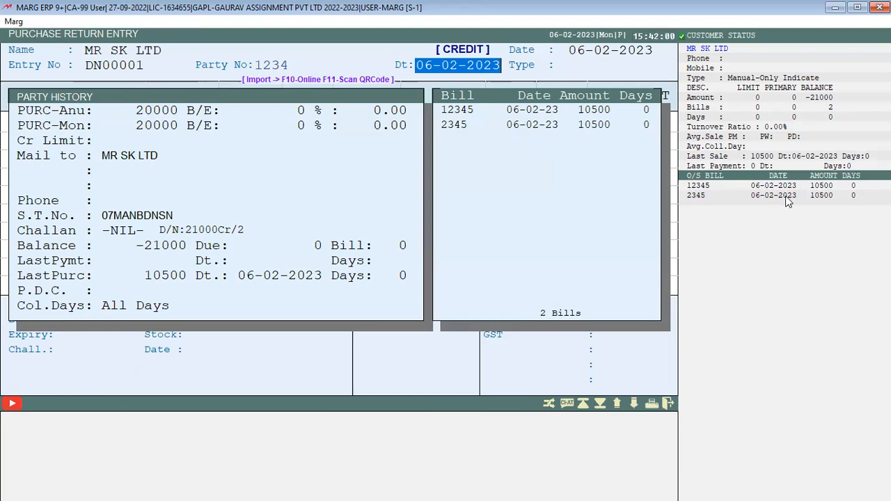
Step: Accept the purchase return's default date and LOCAL type, keeping company-wise saving at No and batch selection at Manual
{"action": "key", "text": "Return"}
{"action": "key", "text": "Return"}
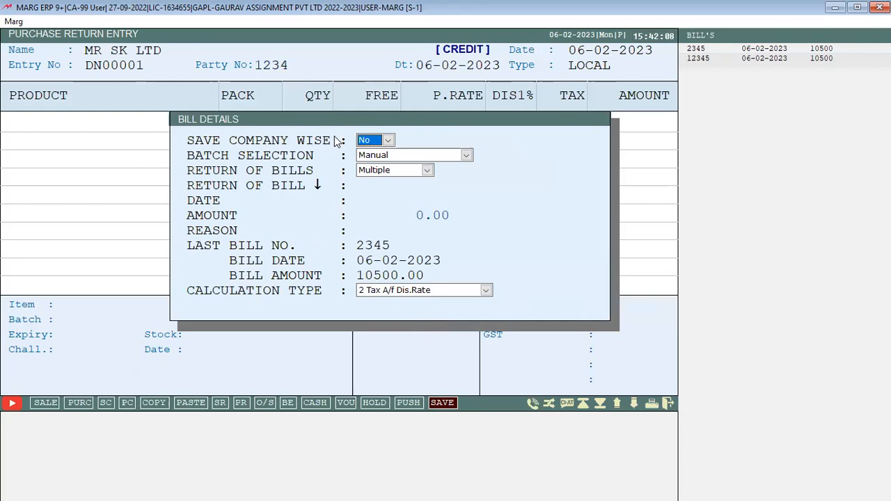
{"action": "key", "text": "Return"}
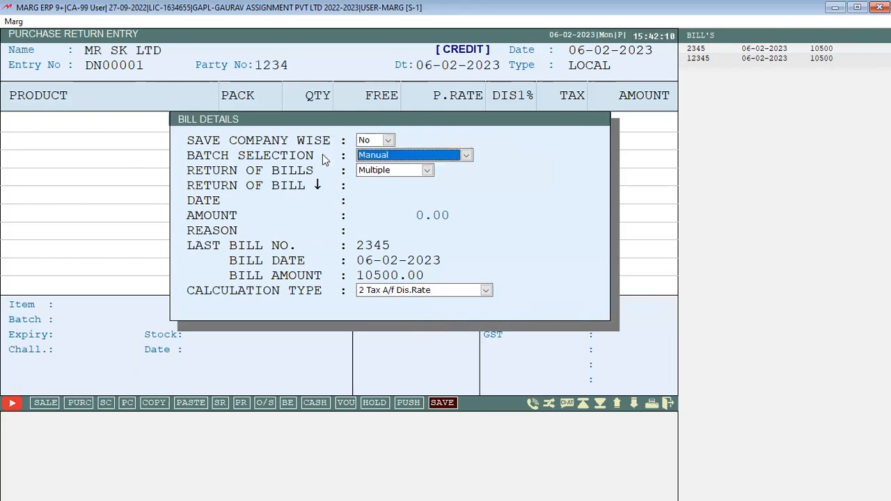
{"action": "key", "text": "Return"}
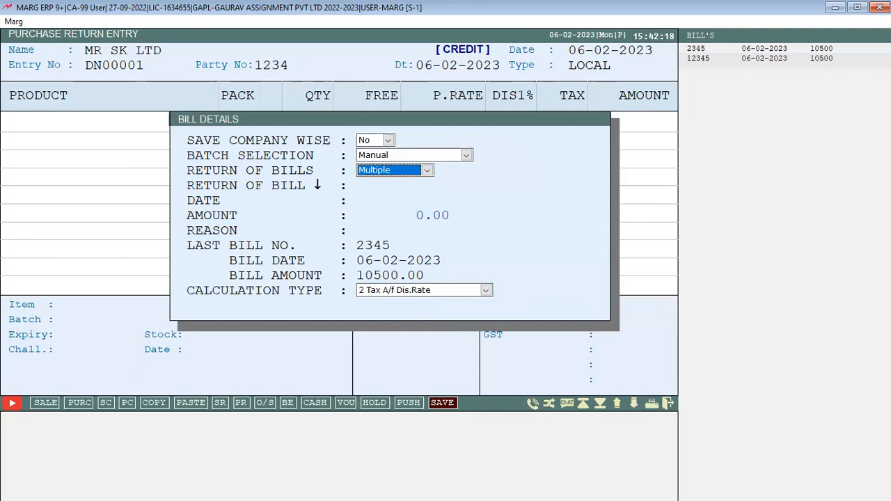
Step: Compare the return of bills options and set it to Bill-By-Bill
{"action": "key", "text": "Down"}
{"action": "key", "text": "Down"}
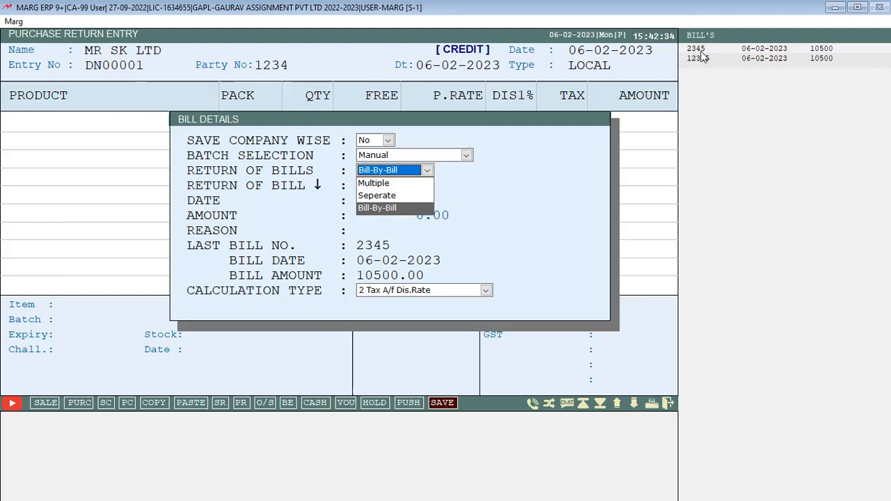
{"action": "key", "text": "Up"}
{"action": "key", "text": "Up"}
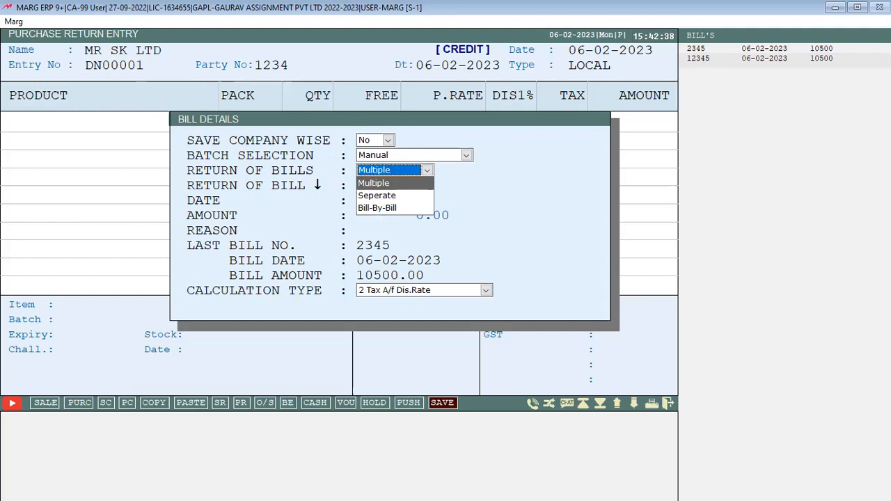
{"action": "key", "text": "Down"}
{"action": "key", "text": "Down"}
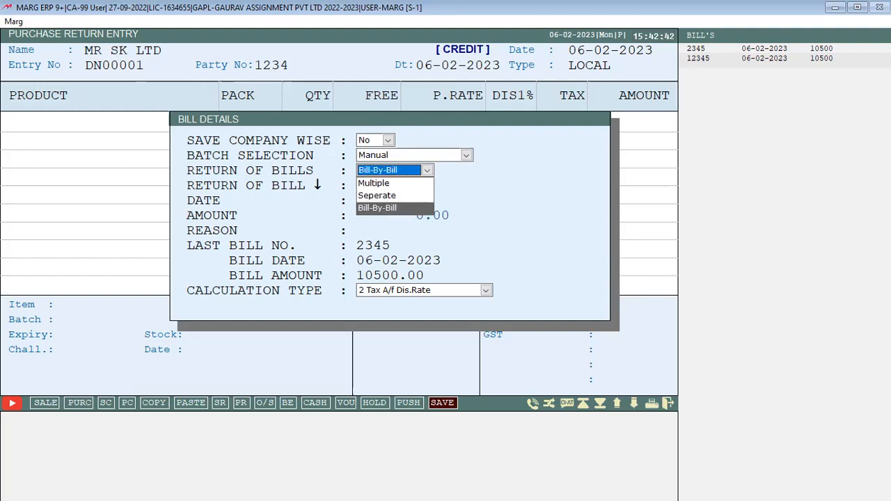
{"action": "key", "text": "Return"}
{"action": "key", "text": "Return"}
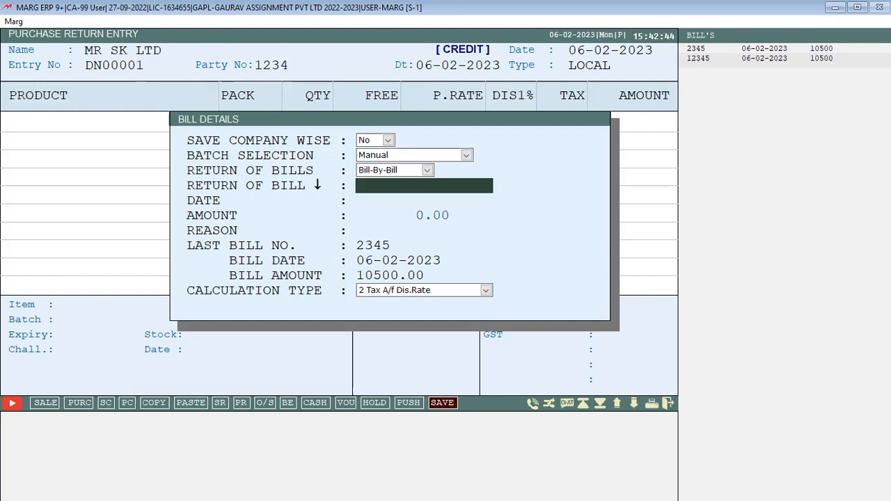
Step: Return against bill 12345 dated 06-02-2023 for 10500.00 with reason EXCESS, keeping the default calculation type
{"action": "type", "text": "12345"}
{"action": "key", "text": "Return"}
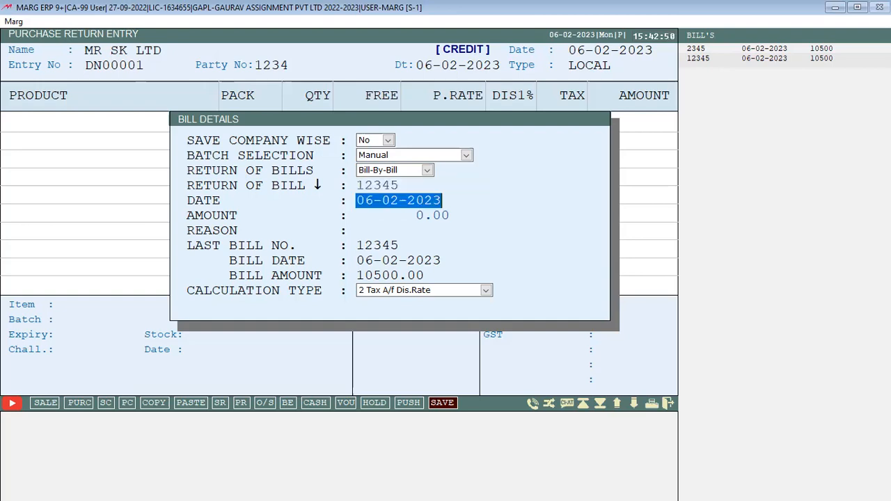
{"action": "key", "text": "Return"}
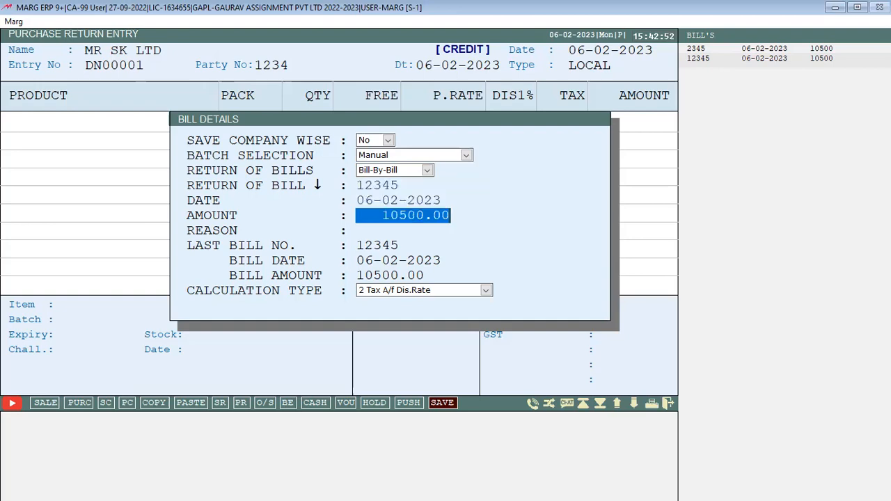
{"action": "key", "text": "Return"}
{"action": "type", "text": "EXCESS"}
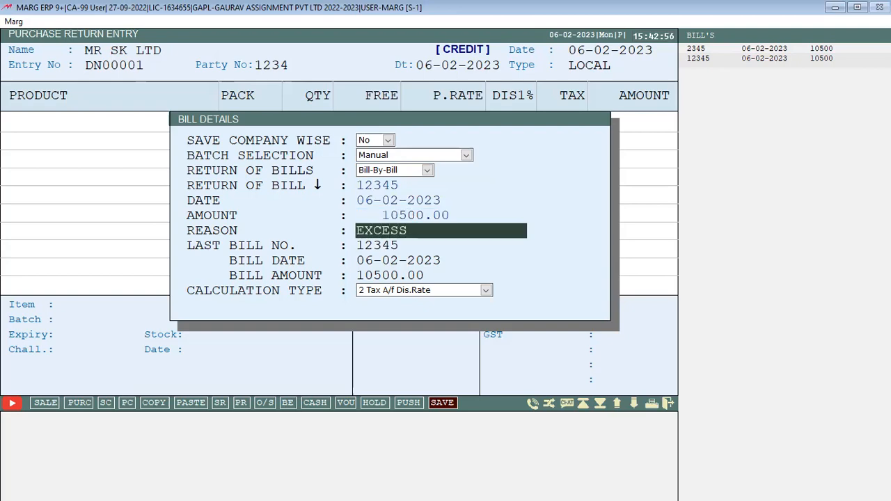
{"action": "key", "text": "Return"}
{"action": "key", "text": "Return"}
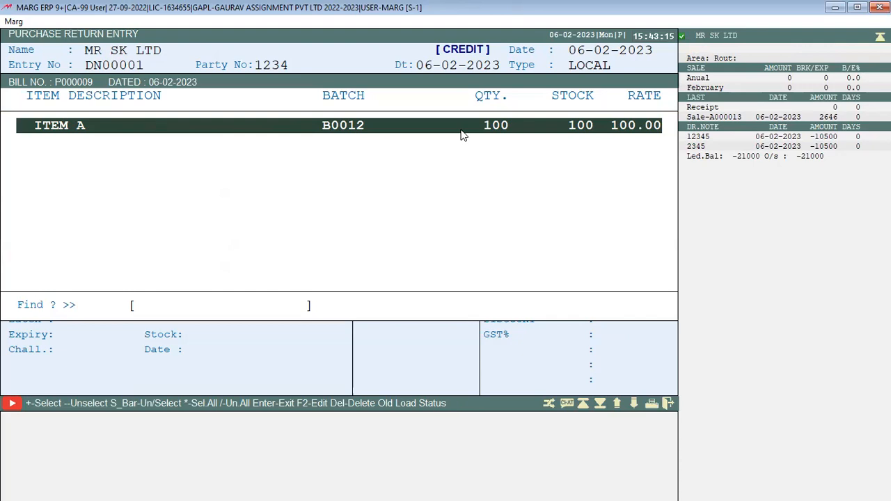
Step: Select ITEM A, batch B0012, from the bill with return quantity 20 and load it into the voucher
{"action": "key", "text": "space"}
{"action": "key", "text": "Return"}
{"action": "type", "text": "20"}
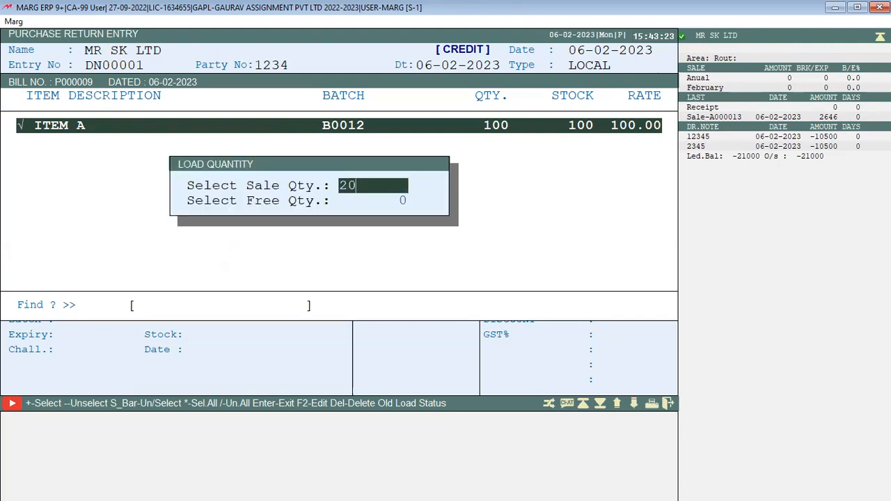
{"action": "key", "text": "Return"}
{"action": "key", "text": "Return"}
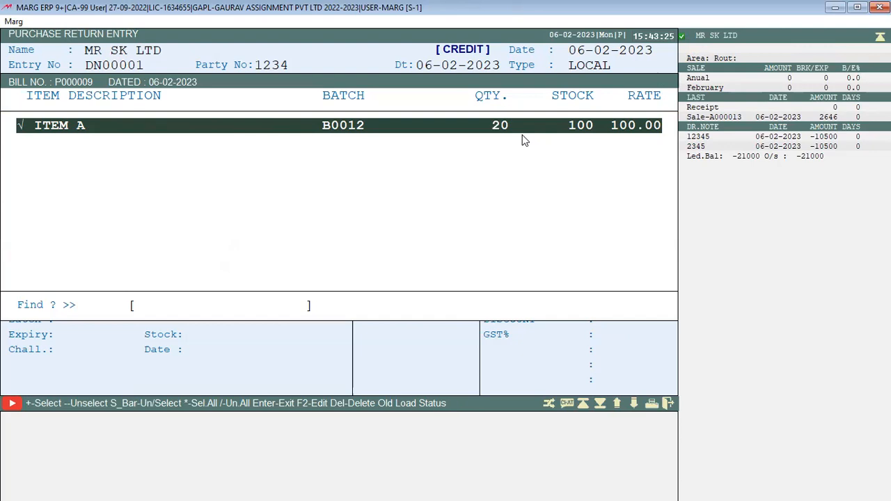
{"action": "key", "text": "Return"}
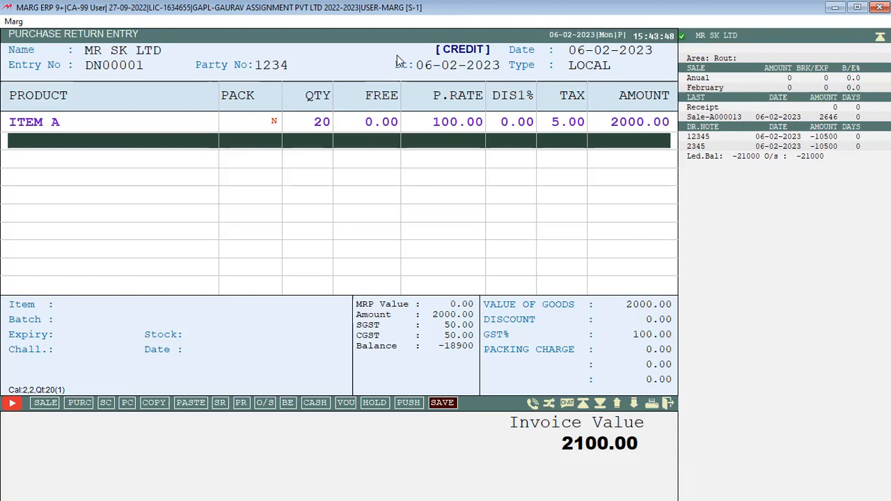
Step: Finish the item list, accept the adjustment and levy details, and save the purchase return bill
{"action": "key", "text": "Escape"}
{"action": "key", "text": "Return"}
{"action": "key", "text": "Return"}
{"action": "key", "text": "Return"}
{"action": "key", "text": "Return"}
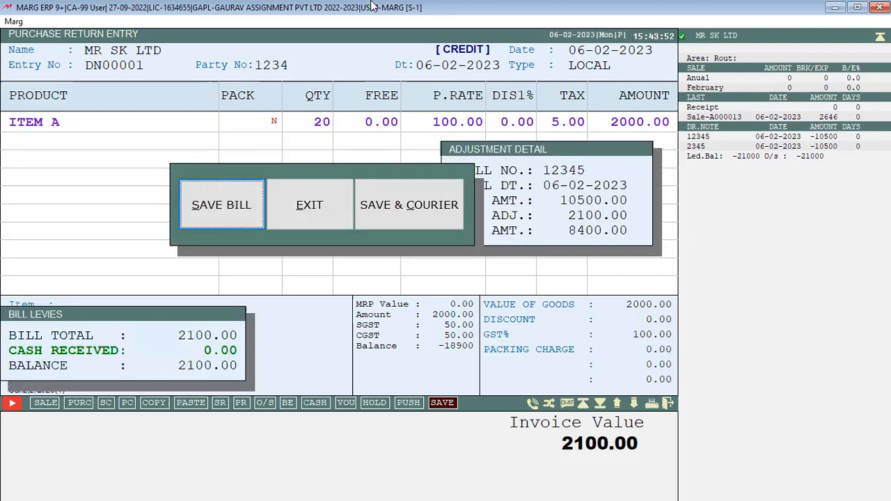
{"action": "key", "text": "Return"}
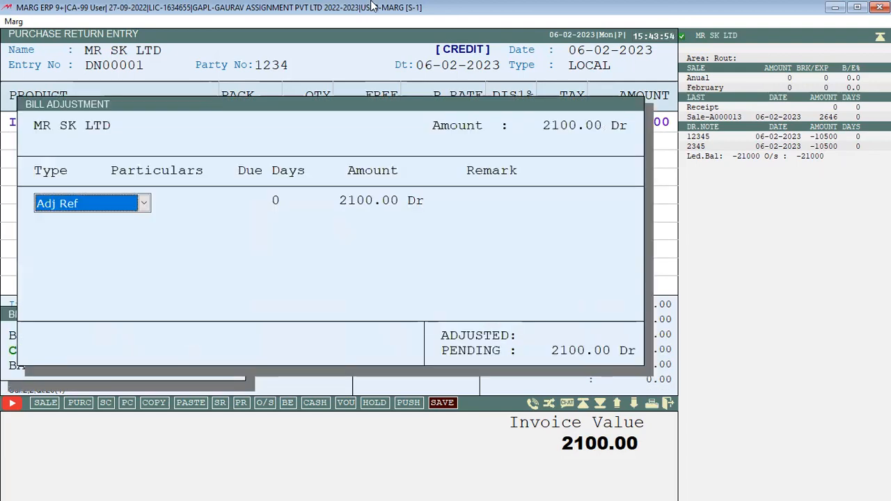
Step: Adjust the return amount of 2100.00 Dr against pending invoice 12345 as Adj Ref, leaving the remark empty
{"action": "key", "text": "Return"}
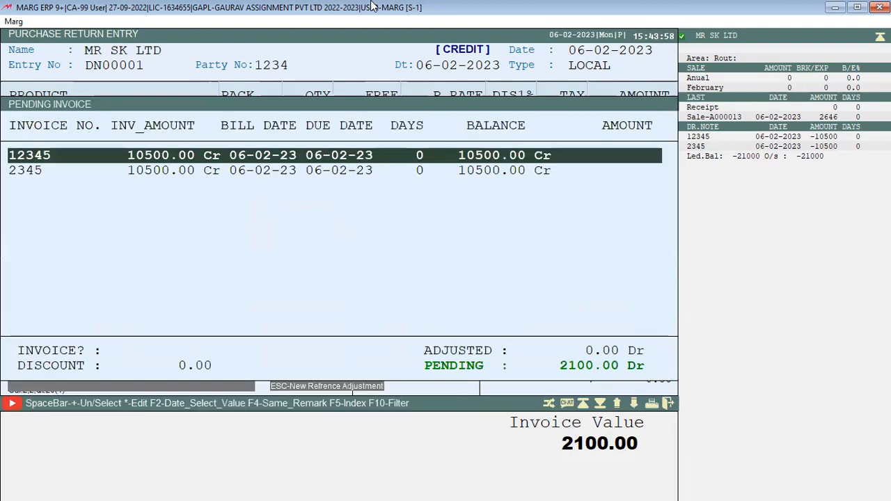
{"action": "key", "text": "Return"}
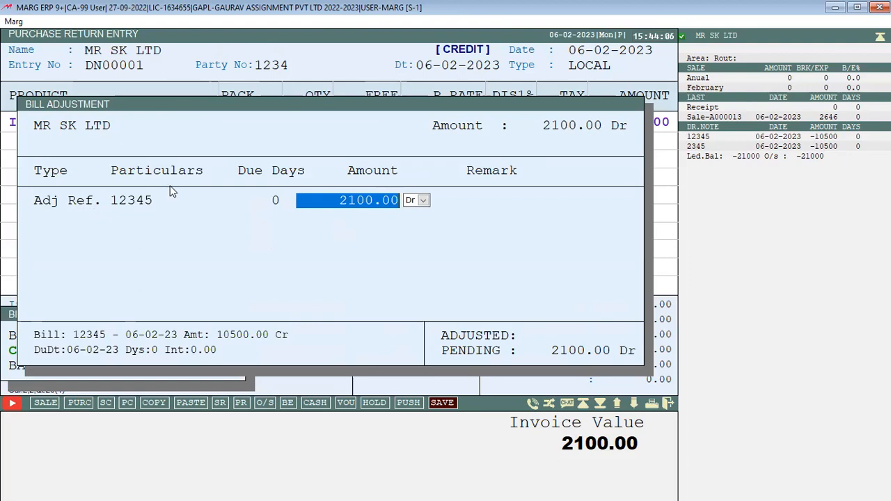
{"action": "key", "text": "Return"}
{"action": "key", "text": "Return"}
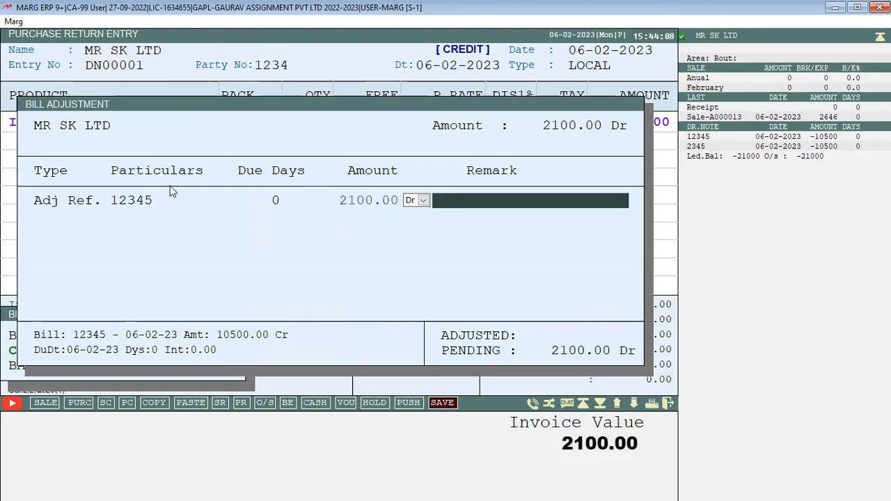
{"action": "key", "text": "Return"}
{"action": "key", "text": "Return"}
{"action": "key", "text": "Escape"}
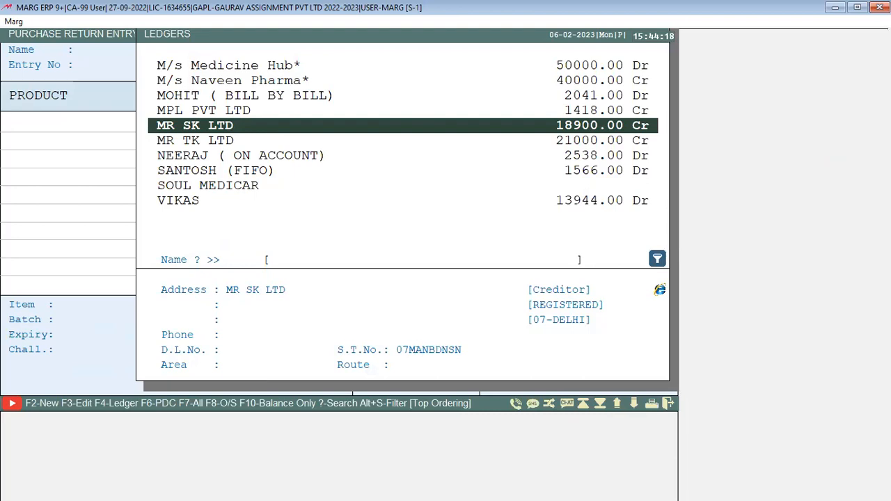
{"action": "key", "text": "Down"}
{"action": "key", "text": "Down"}
{"action": "key", "text": "Down"}
{"action": "key", "text": "Down"}
{"action": "key", "text": "Down"}
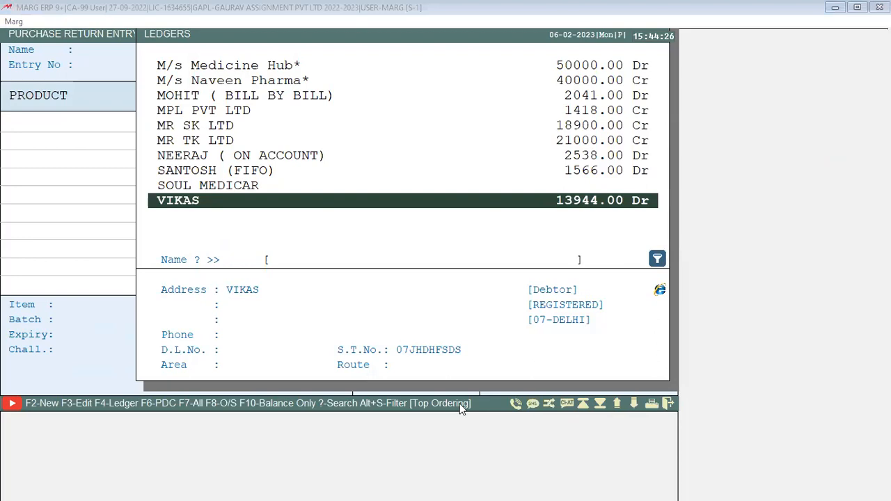
{"action": "key", "text": "Up"}
{"action": "key", "text": "Up"}
{"action": "key", "text": "Up"}
{"action": "key", "text": "Up"}
{"action": "key", "text": "Up"}
{"action": "left_click", "coordinate": [400, 6]}
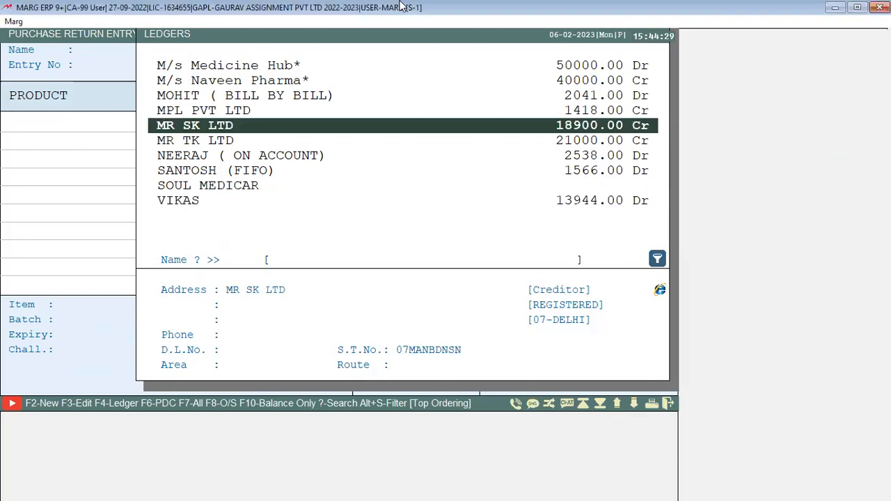
Step: Leave the new purchase return entry and open debit note modification for purchase returns
{"action": "key", "text": "Escape"}
{"action": "key", "text": "Escape"}
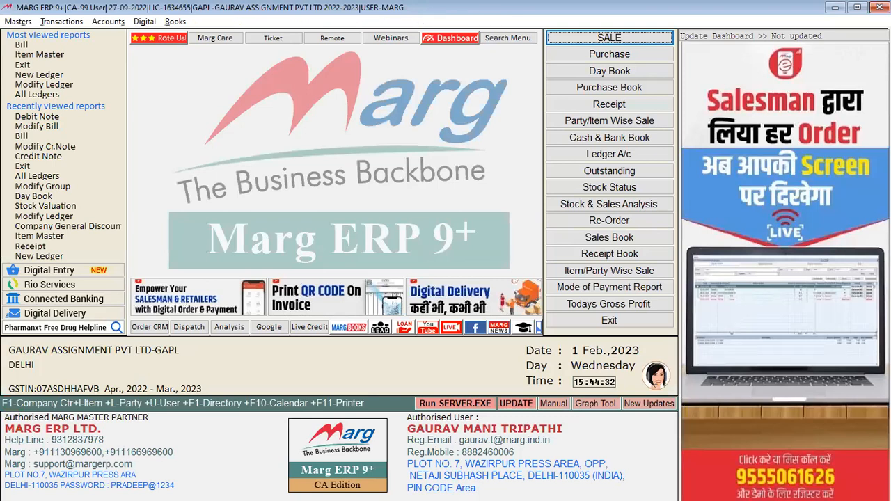
{"action": "key", "text": "alt+t"}
{"action": "key", "text": "Down"}
{"action": "key", "text": "Down"}
{"action": "key", "text": "Down"}
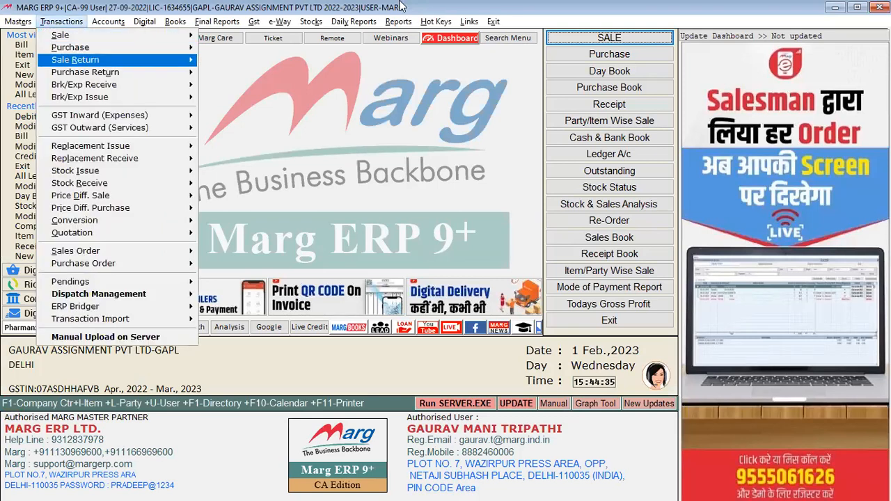
{"action": "key", "text": "Right"}
{"action": "key", "text": "Down"}
{"action": "key", "text": "Down"}
{"action": "key", "text": "Down"}
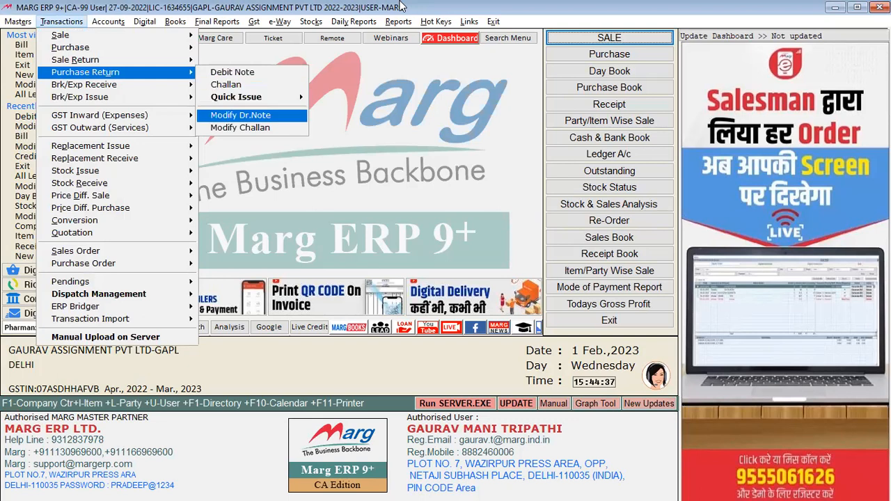
{"action": "key", "text": "Return"}
Step: List the purchase returns of 06-02-2023 for all ledgers and delete the MR SK LTD return
{"action": "key", "text": "Return"}
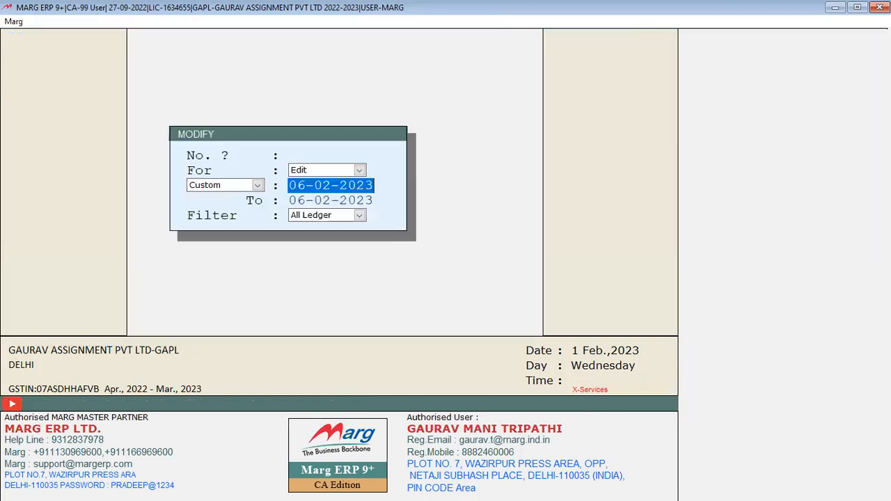
{"action": "key", "text": "Return"}
{"action": "key", "text": "Return"}
{"action": "key", "text": "Right"}
{"action": "key", "text": "Right"}
{"action": "key", "text": "Return"}
{"action": "key", "text": "Return"}
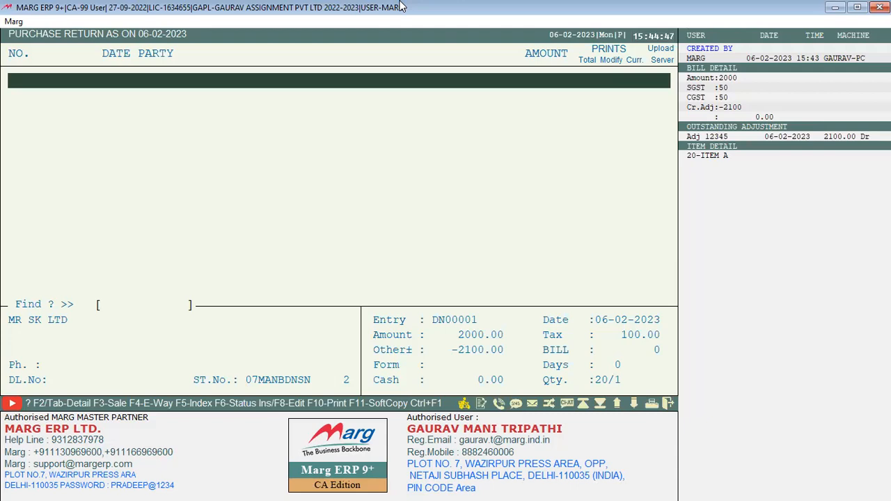
{"action": "key", "text": "Escape"}
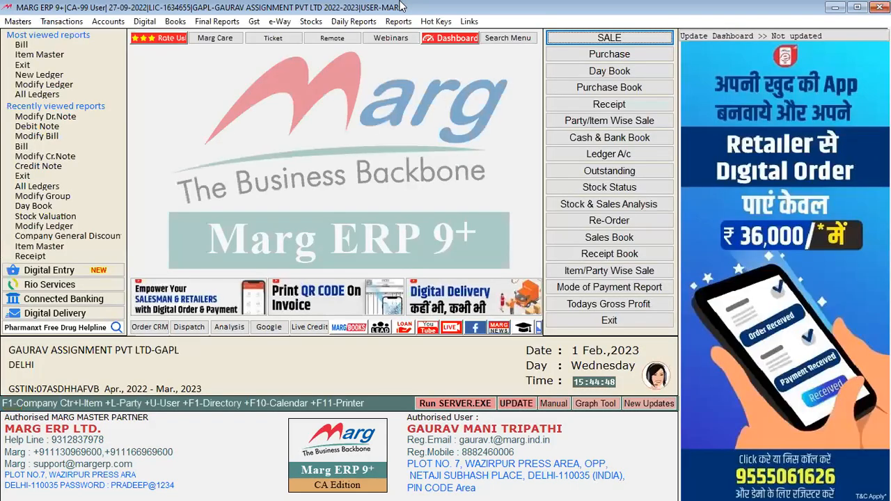
Step: Open a new purchase return debit note entry
{"action": "key", "text": "alt+t"}
{"action": "key", "text": "Down"}
{"action": "key", "text": "Down"}
{"action": "key", "text": "Down"}
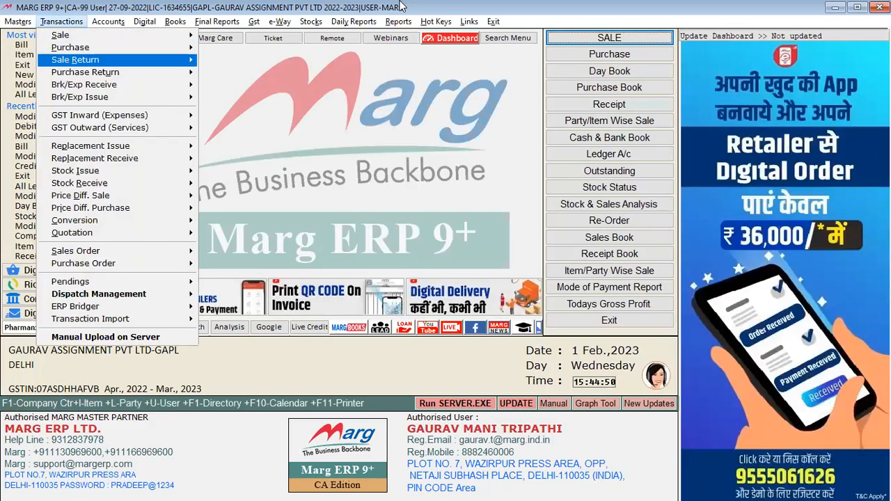
{"action": "key", "text": "Right"}
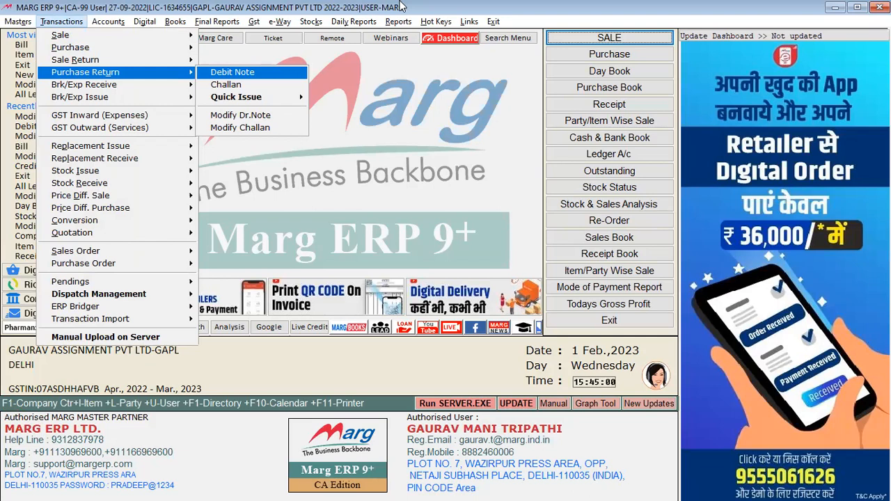
{"action": "key", "text": "Return"}
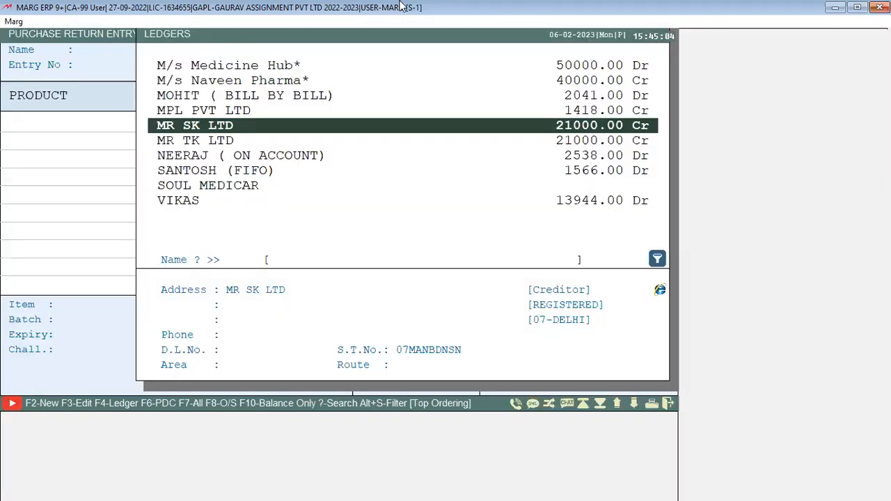
Step: Select MR SK LTD as the supplier with party number AS1245, accepting the default date and LOCAL type
{"action": "key", "text": "Return"}
{"action": "type", "text": "AS1245"}
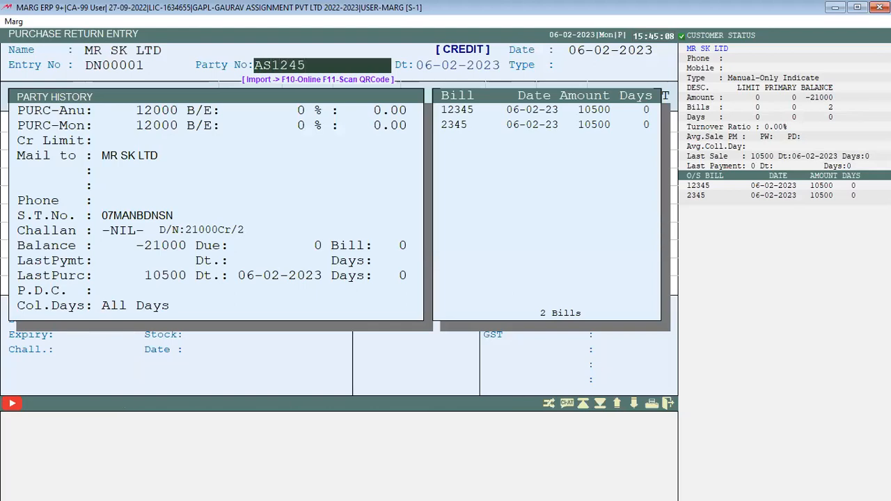
{"action": "key", "text": "Return"}
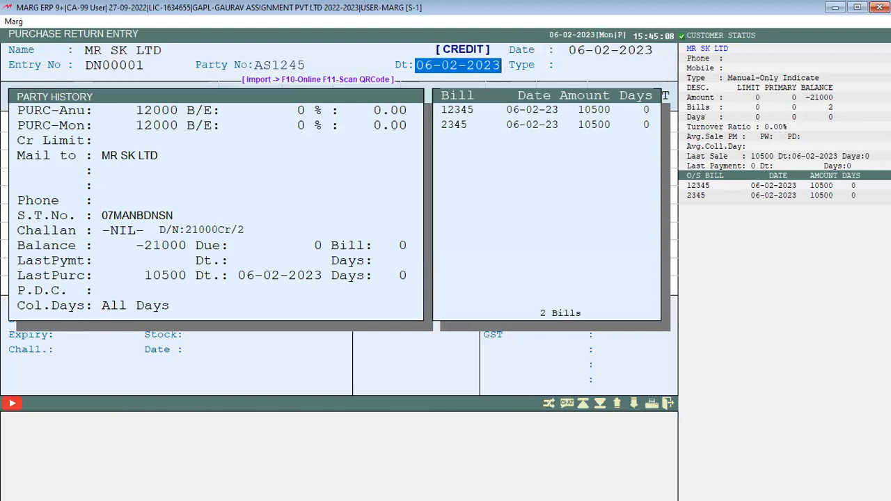
{"action": "key", "text": "Return"}
{"action": "key", "text": "Return"}
{"action": "key", "text": "Return"}
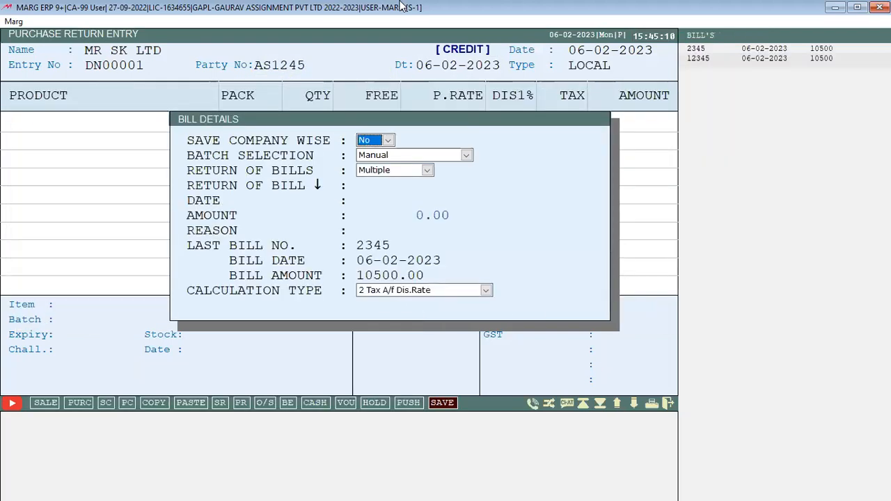
Step: Keep company-wise saving at No and batch selection at Manual, try Bill-By-Bill, and set return of bills to Multiple
{"action": "key", "text": "Return"}
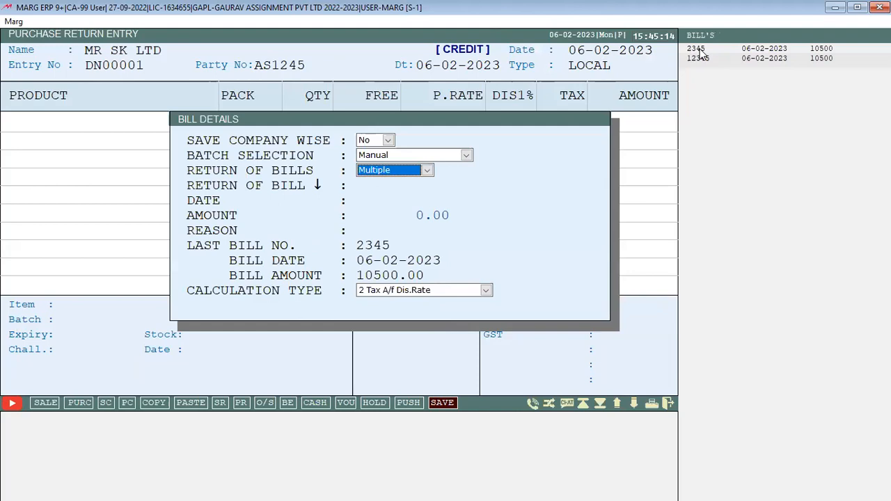
{"action": "key", "text": "space"}
{"action": "key", "text": "Down"}
{"action": "key", "text": "Down"}
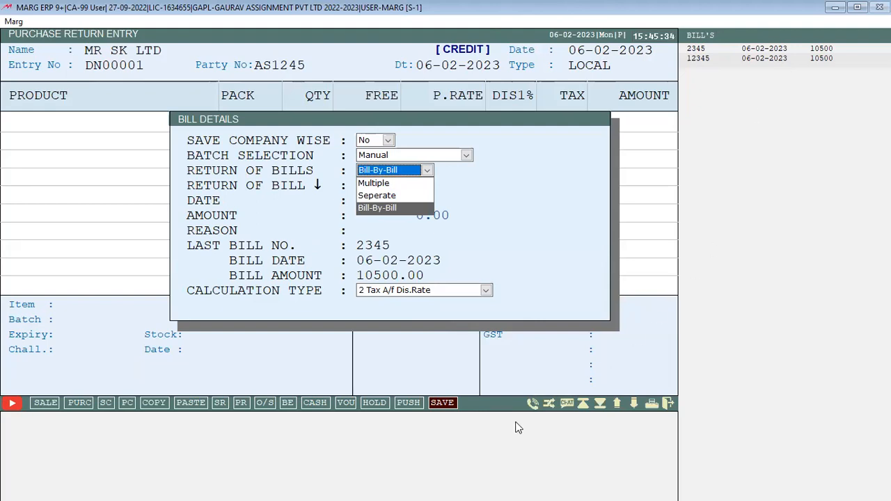
{"action": "key", "text": "Return"}
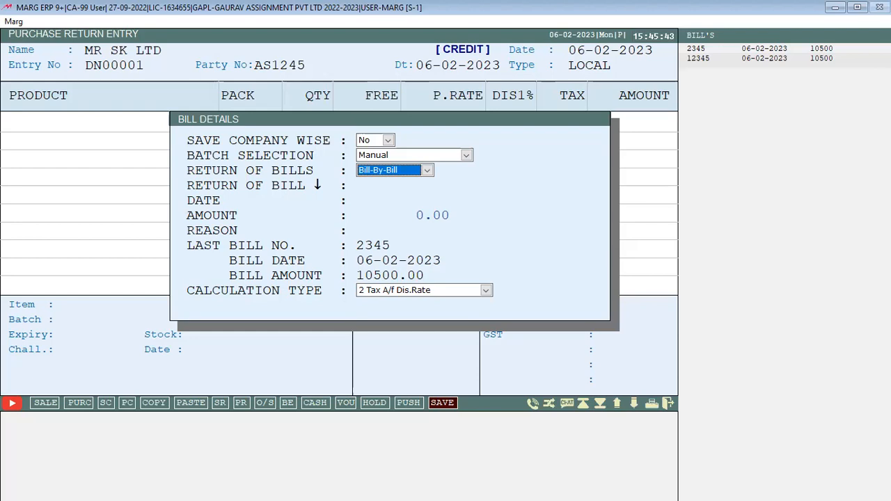
{"action": "key", "text": "Up"}
{"action": "key", "text": "Up"}
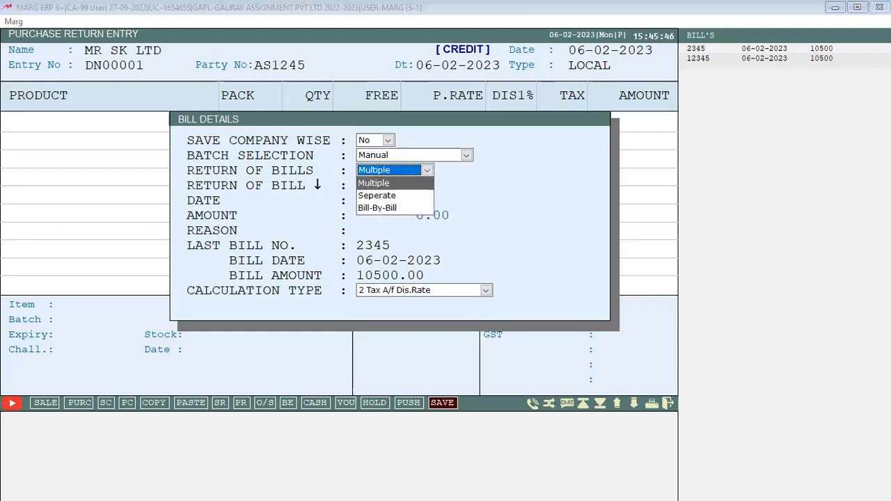
{"action": "key", "text": "Return"}
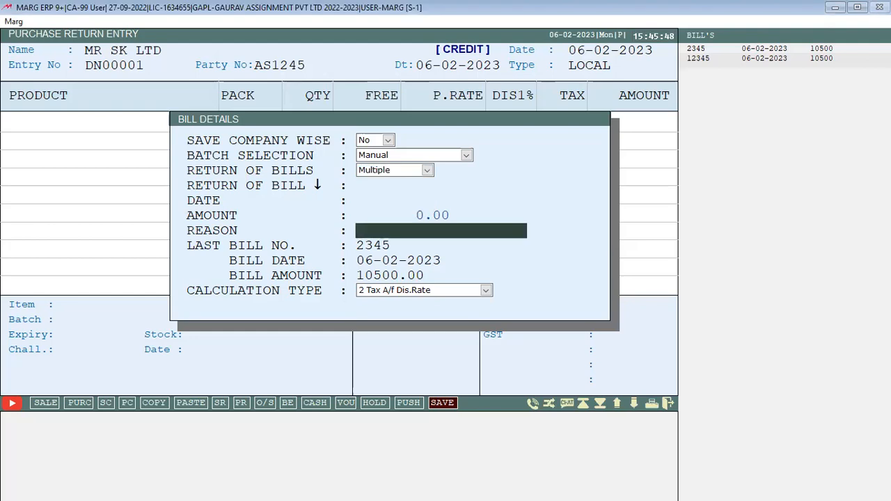
Step: Enter EXCESS as the return reason with the default calculation type, and abandon the purchase return without adding items
{"action": "type", "text": "EXCESS"}
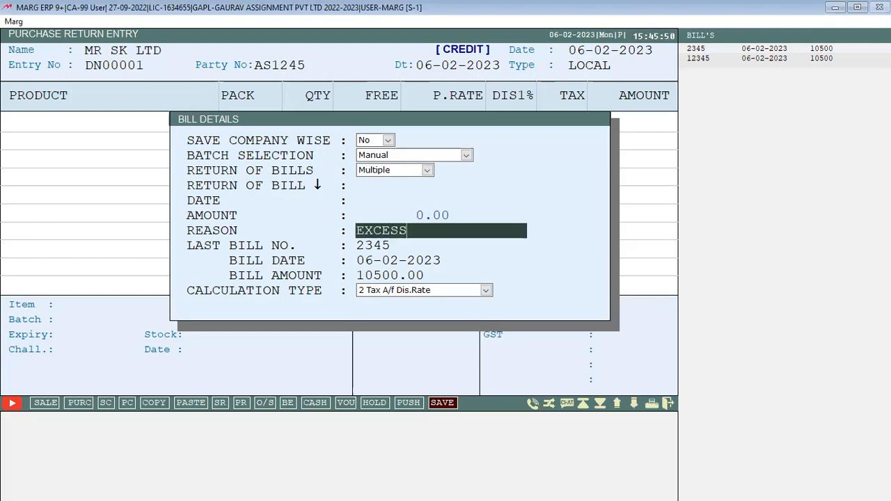
{"action": "key", "text": "Return"}
{"action": "key", "text": "Return"}
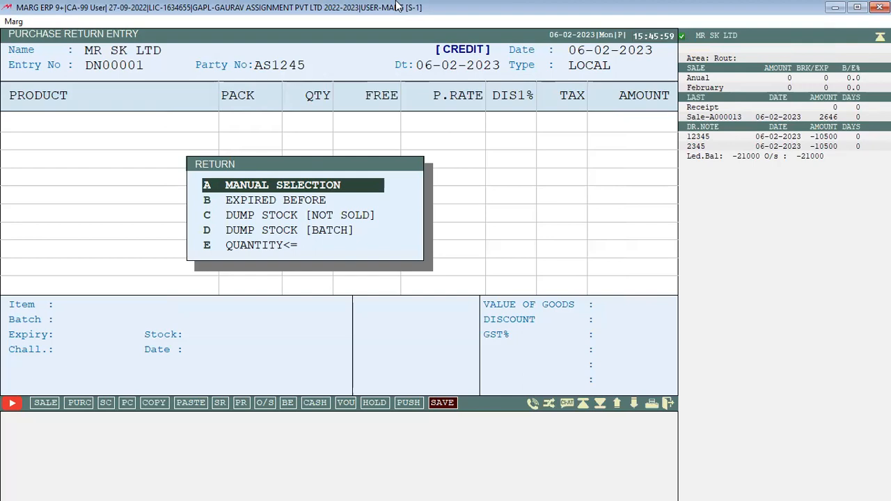
{"action": "key", "text": "Escape"}
{"action": "key", "text": "Escape"}
{"action": "key", "text": "Escape"}
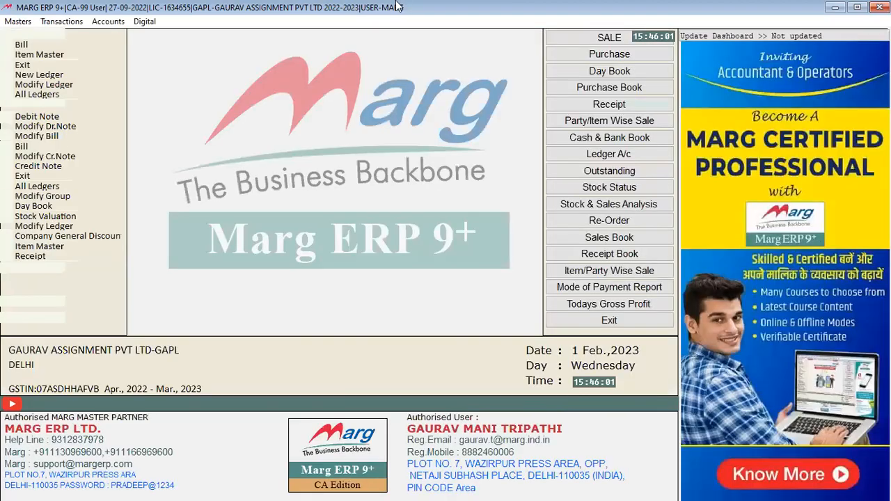
Step: Open a new sale return credit note entry
{"action": "key", "text": "alt+t"}
{"action": "key", "text": "Down"}
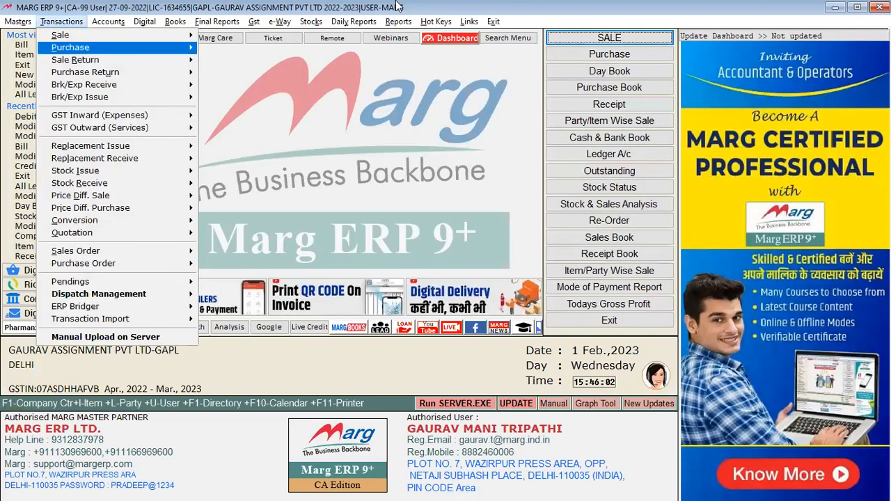
{"action": "key", "text": "Down"}
{"action": "key", "text": "Return"}
{"action": "key", "text": "Return"}
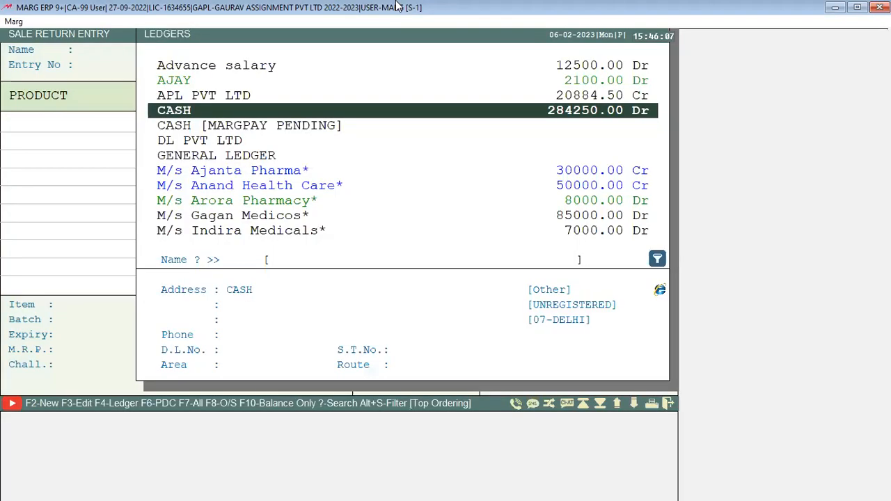
Step: Select M/s Arora Pharmacy as the customer with party number S1234, accepting the default date and LOCAL type
{"action": "key", "text": "Down"}
{"action": "key", "text": "Down"}
{"action": "key", "text": "Down"}
{"action": "key", "text": "Down"}
{"action": "key", "text": "Down"}
{"action": "key", "text": "Down"}
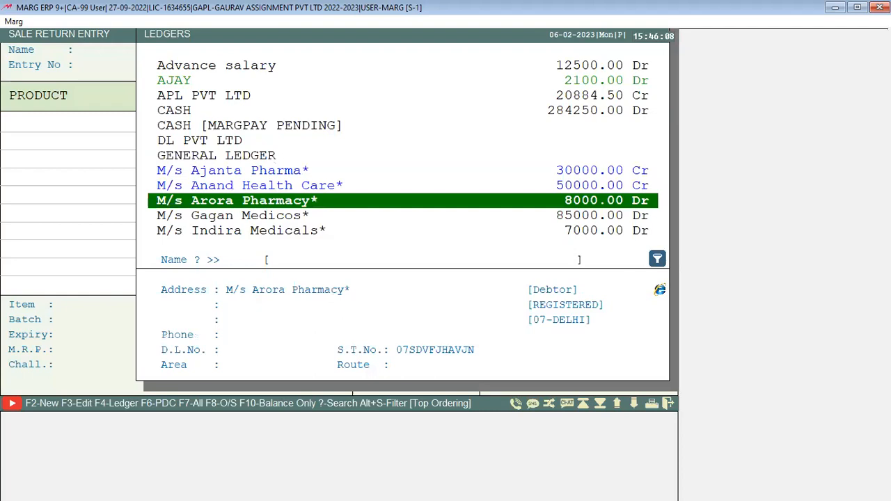
{"action": "key", "text": "Return"}
{"action": "type", "text": "S123"}
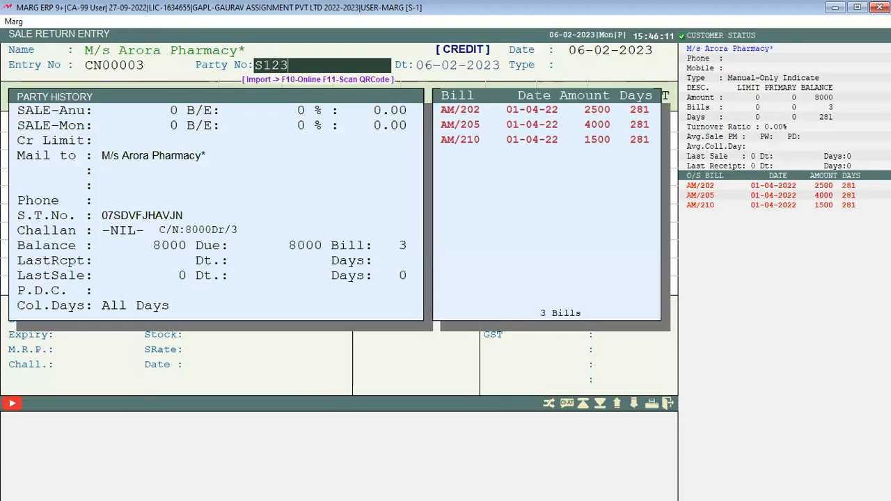
{"action": "type", "text": "4"}
{"action": "key", "text": "Return"}
{"action": "key", "text": "Return"}
{"action": "key", "text": "Return"}
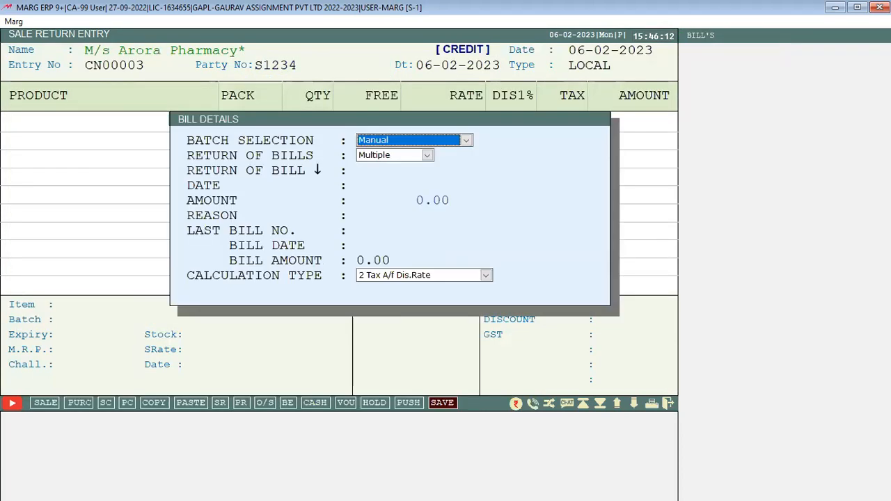
Step: Keep batch selection at Manual, try Bill-By-Bill as the return of bills option, and abandon the sale return for M/s Arora Pharmacy
{"action": "key", "text": "Return"}
{"action": "key", "text": "alt+Down"}
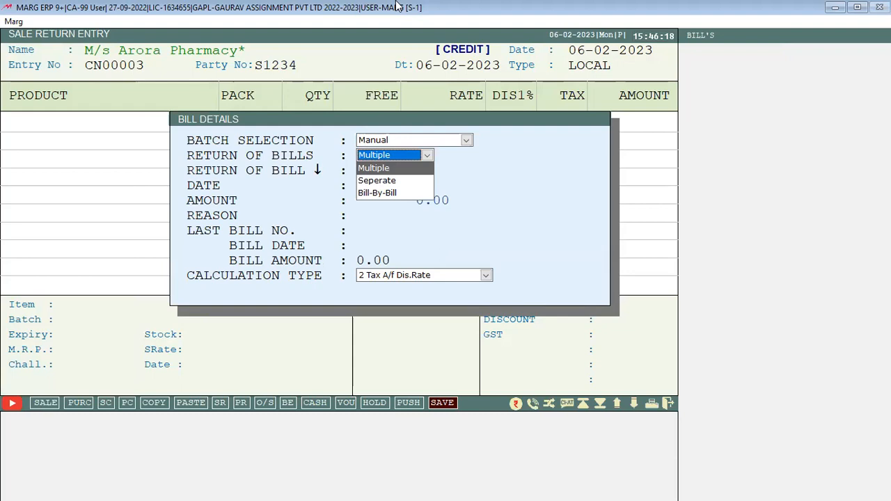
{"action": "key", "text": "Down"}
{"action": "key", "text": "Down"}
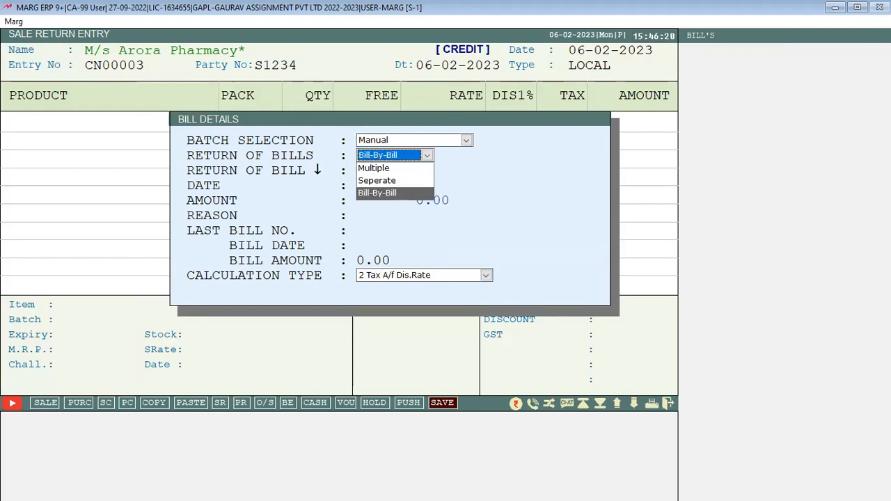
{"action": "key", "text": "Return"}
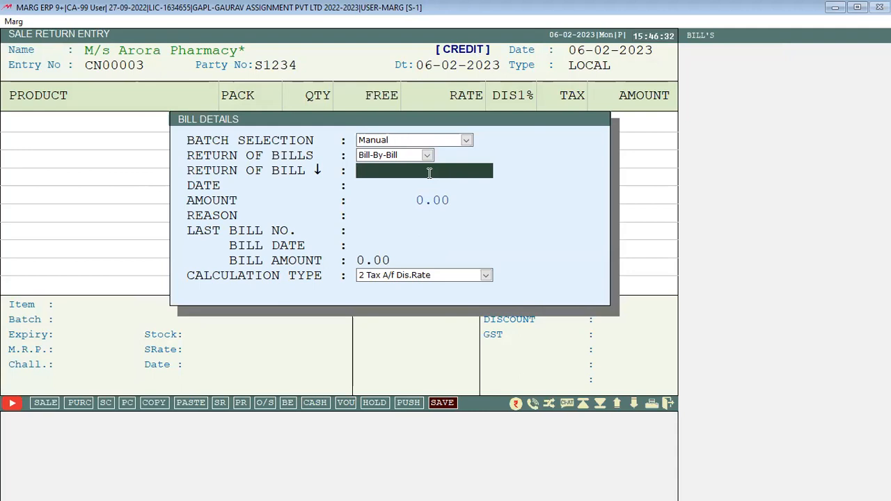
{"action": "key", "text": "Escape"}
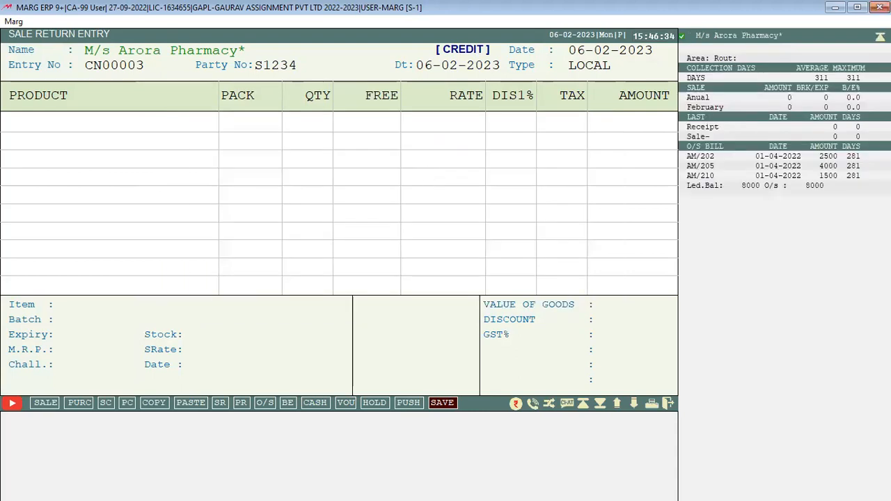
{"action": "key", "text": "Escape"}
Step: Select the first debtor ledger as the sale return customer with party number S123, accepting the default date and LOCAL type
{"action": "key", "text": "Down"}
{"action": "key", "text": "Down"}
{"action": "key", "text": "Down"}
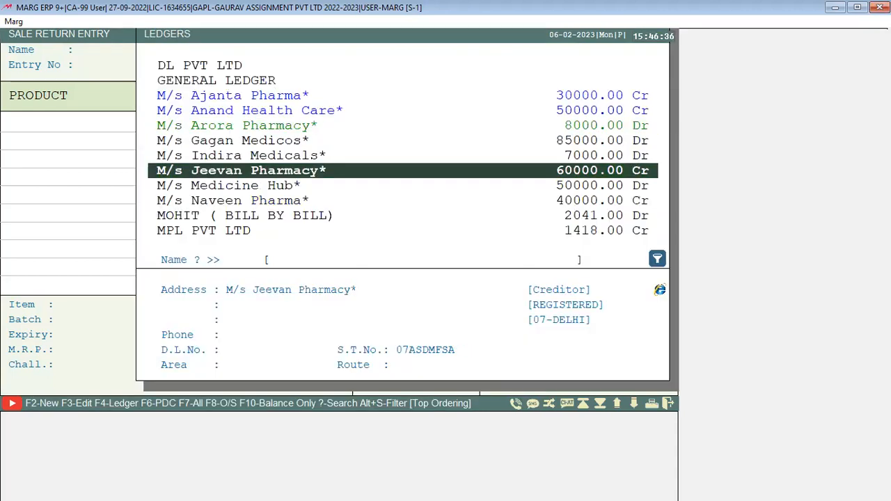
{"action": "key", "text": "Up"}
{"action": "key", "text": "F7"}
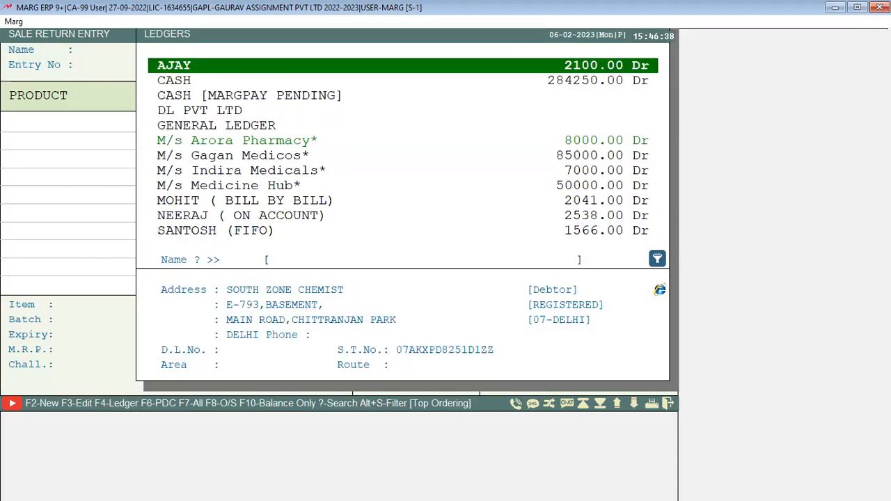
{"action": "key", "text": "Return"}
{"action": "type", "text": "S123"}
{"action": "key", "text": "Return"}
{"action": "key", "text": "Return"}
{"action": "key", "text": "Return"}
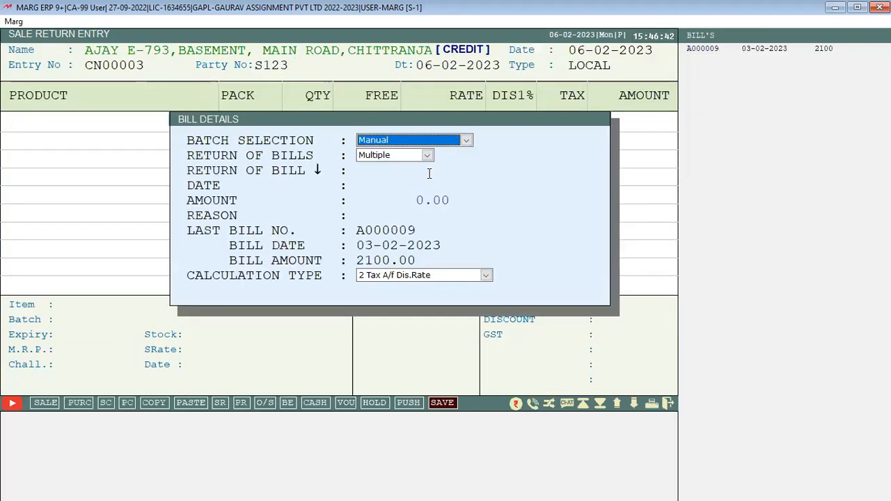
Step: Keep Manual batch selection and Multiple bills, enter EXCESS as the return reason, and back out of the item list without choosing an item
{"action": "key", "text": "Return"}
{"action": "key", "text": "space"}
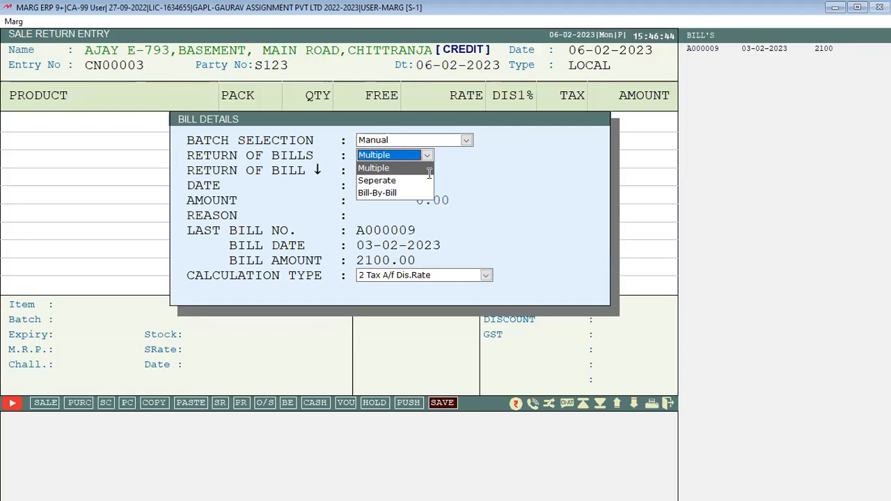
{"action": "key", "text": "Return"}
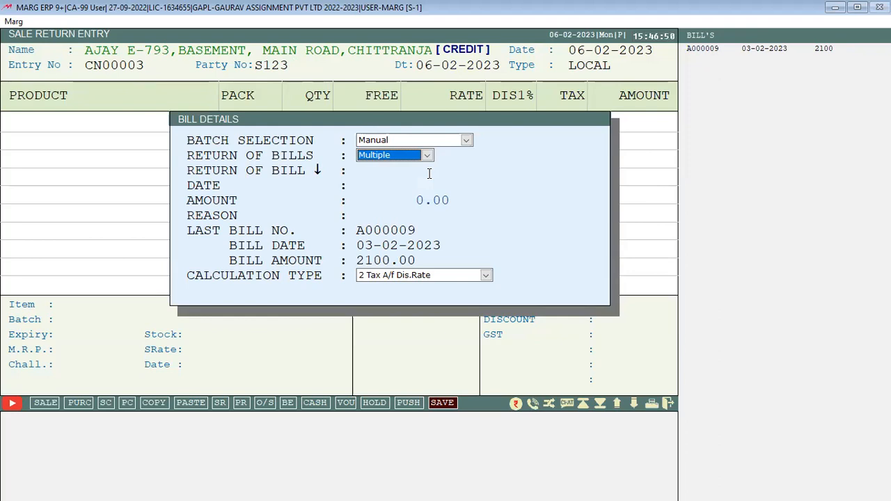
{"action": "key", "text": "Return"}
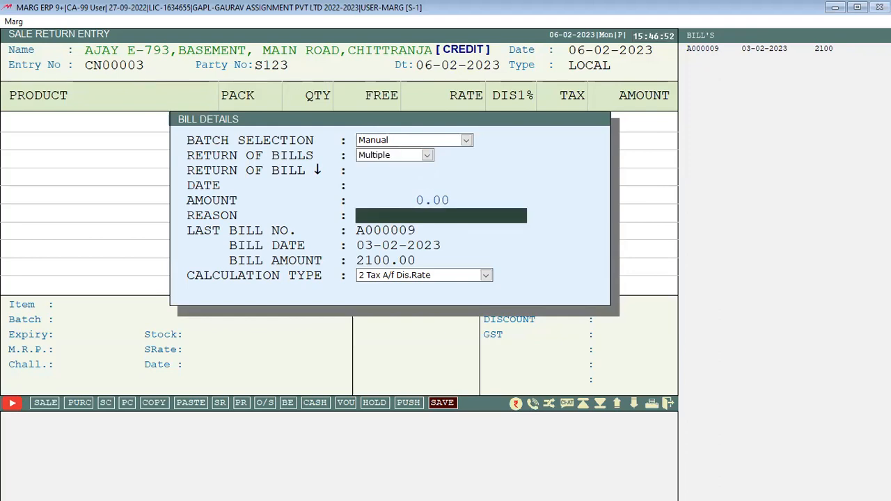
{"action": "type", "text": "EXCESS"}
{"action": "key", "text": "Return"}
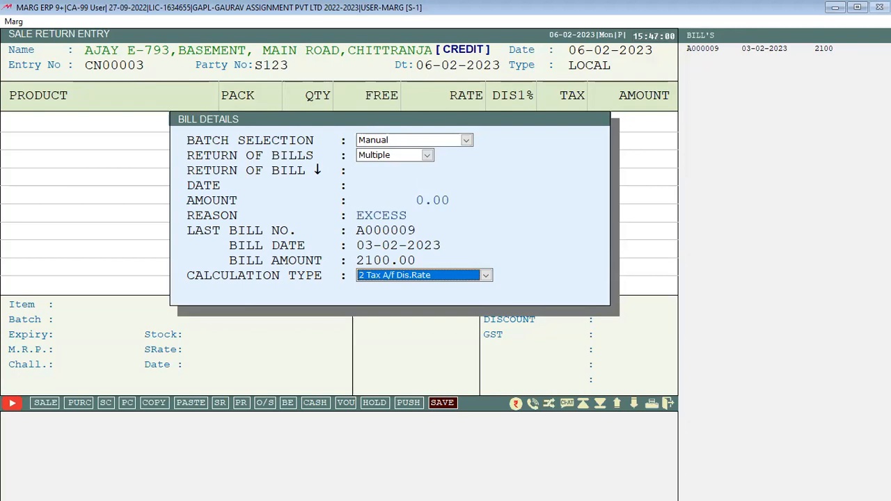
{"action": "key", "text": "Return"}
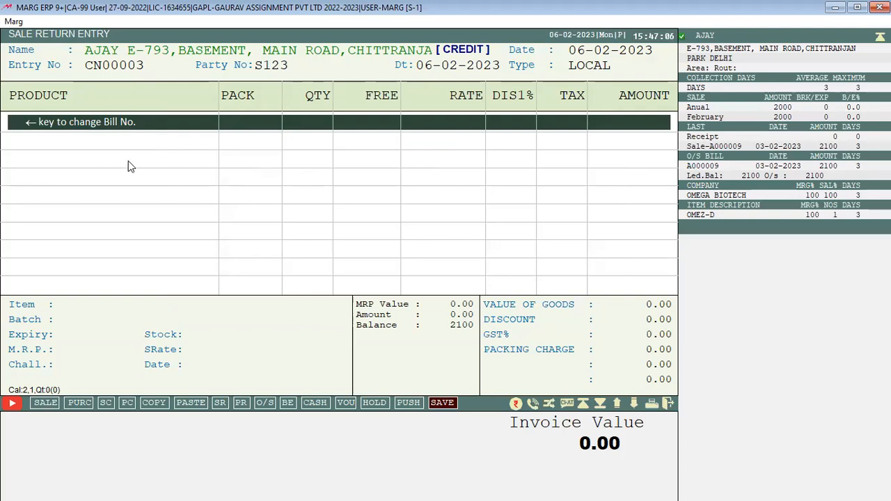
{"action": "key", "text": "Return"}
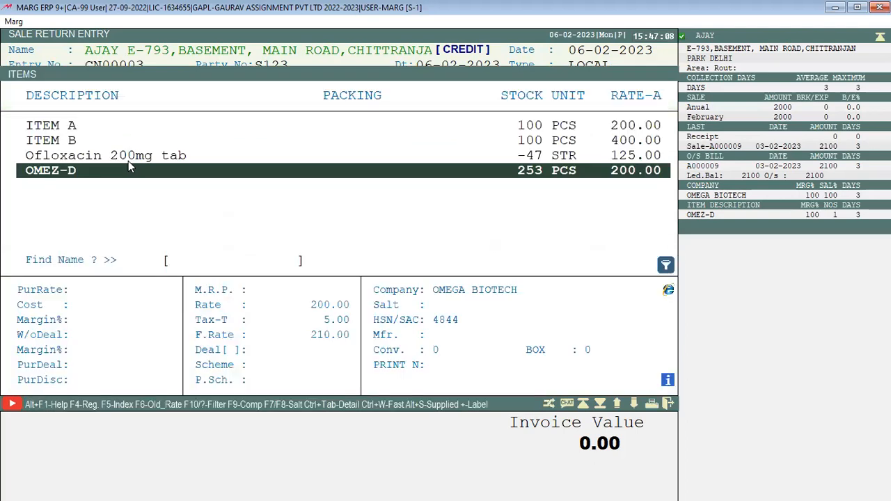
{"action": "key", "text": "Escape"}
{"action": "key", "text": "Escape"}
Step: Restart the sale return for the same customer with party number ASDFAS, keeping the default date, LOCAL type and Manual batch selection
{"action": "key", "text": "Return"}
{"action": "key", "text": "Return"}
{"action": "type", "text": "ASDFAS"}
{"action": "key", "text": "Return"}
{"action": "key", "text": "Return"}
{"action": "key", "text": "Return"}
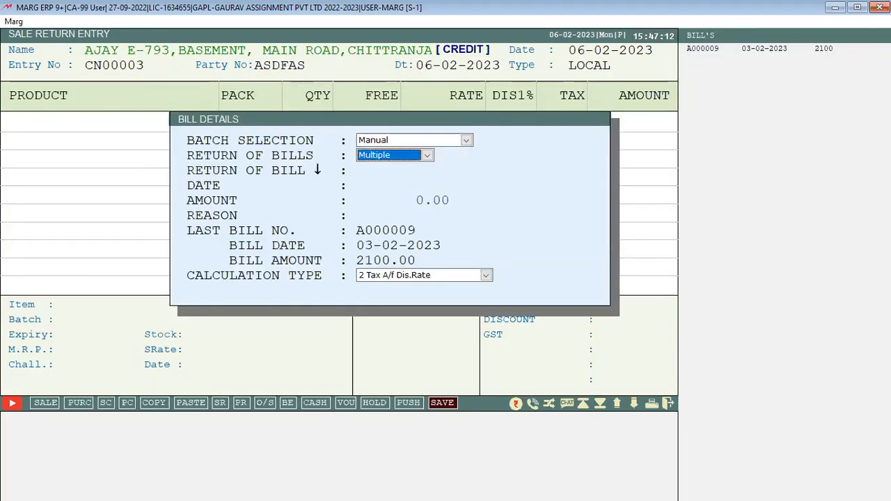
Step: Enter EXCESS as the reason for the Multiple-bill sale return, keep the default calculation type, and exit the entry without adding items
{"action": "key", "text": "Return"}
{"action": "type", "text": "EXCESS"}
{"action": "key", "text": "Return"}
{"action": "key", "text": "Return"}
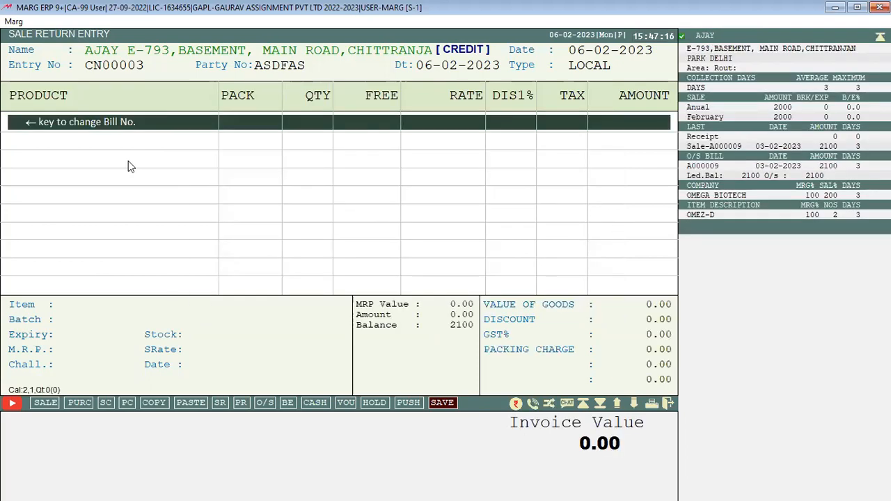
{"action": "key", "text": "Escape"}
{"action": "key", "text": "Escape"}
{"action": "key", "text": "Escape"}
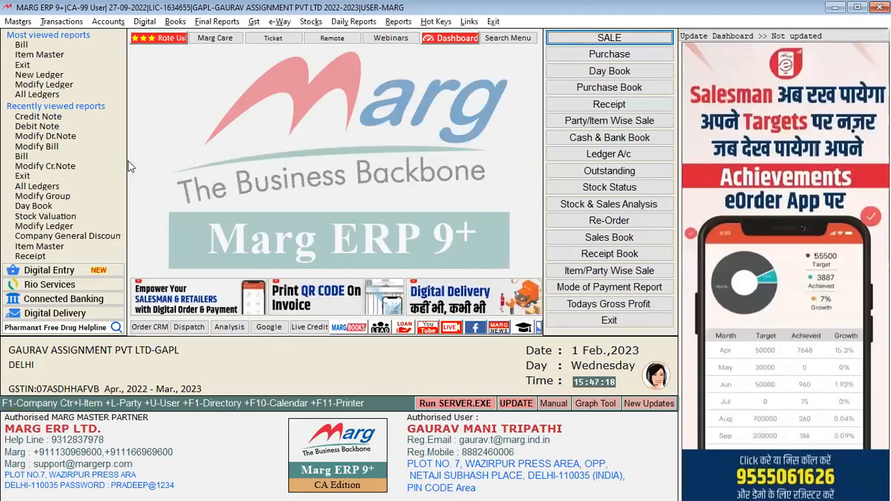
Step: Open a new purchase return entry and select MR SK LTD as the supplier
{"action": "key", "text": "alt+t"}
{"action": "key", "text": "u"}
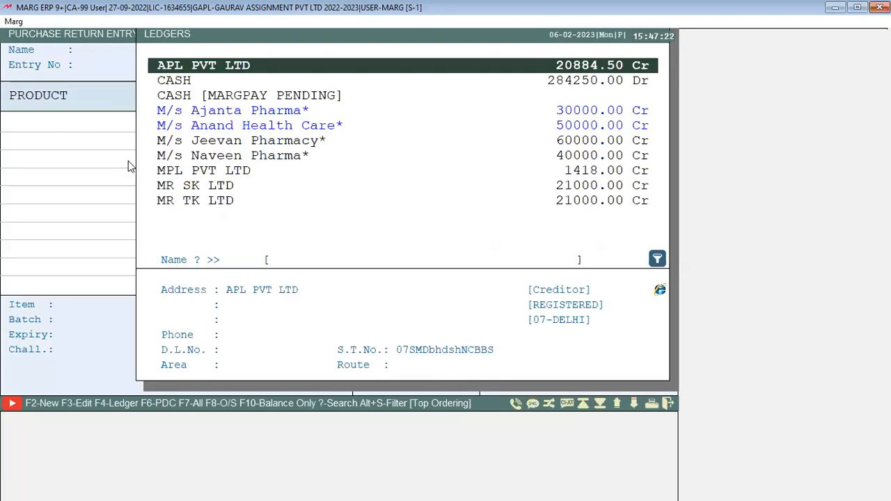
{"action": "type", "text": "M"}
{"action": "key", "text": "Down"}
{"action": "key", "text": "Down"}
{"action": "key", "text": "Down"}
{"action": "key", "text": "Down"}
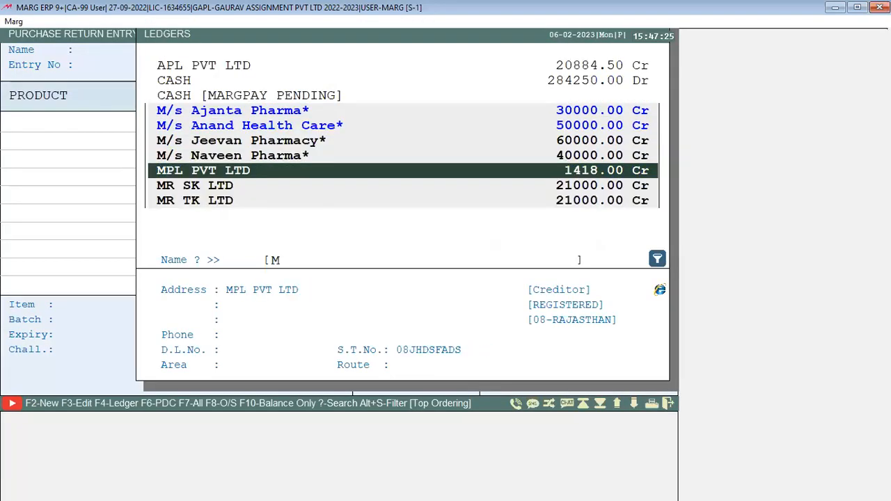
{"action": "key", "text": "Down"}
{"action": "key", "text": "Return"}
Step: Enter D1234 as the purchase return's party number, accepting the default date and LOCAL type
{"action": "type", "text": "D1234"}
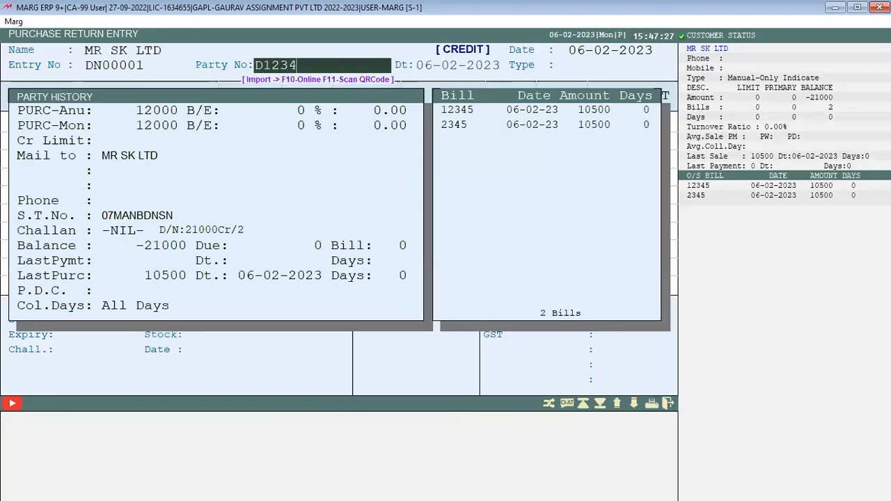
{"action": "key", "text": "Return"}
{"action": "key", "text": "Return"}
{"action": "key", "text": "Return"}
Step: Keep company-wise saving at No, batch selection at Manual and return of bills at Multiple, and enter EXCESS as the reason
{"action": "key", "text": "Return"}
{"action": "key", "text": "Return"}
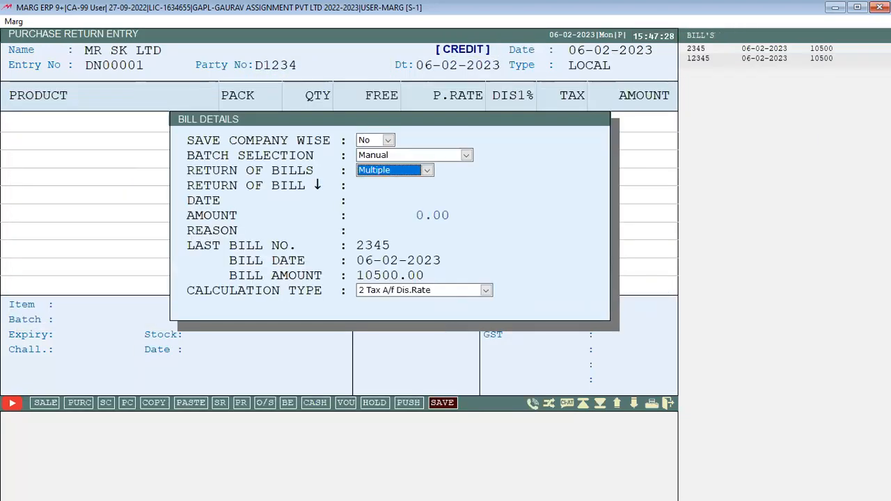
{"action": "type", "text": "EXCESS"}
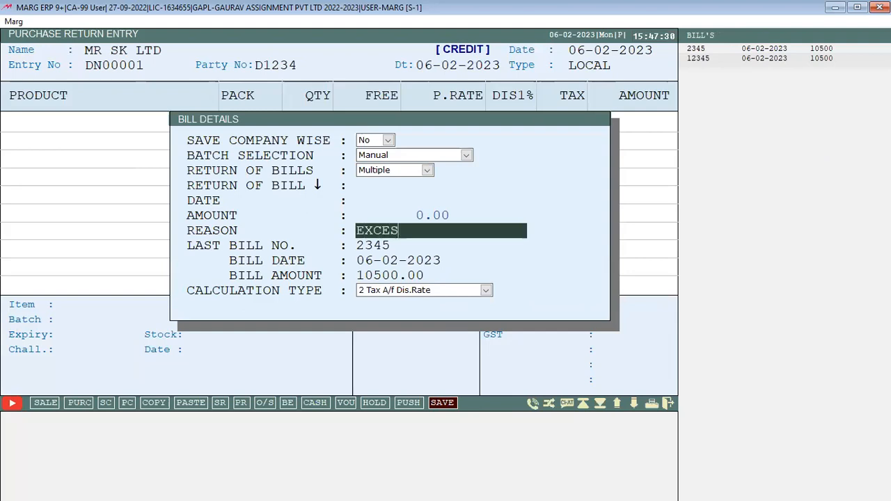
{"action": "key", "text": "Return"}
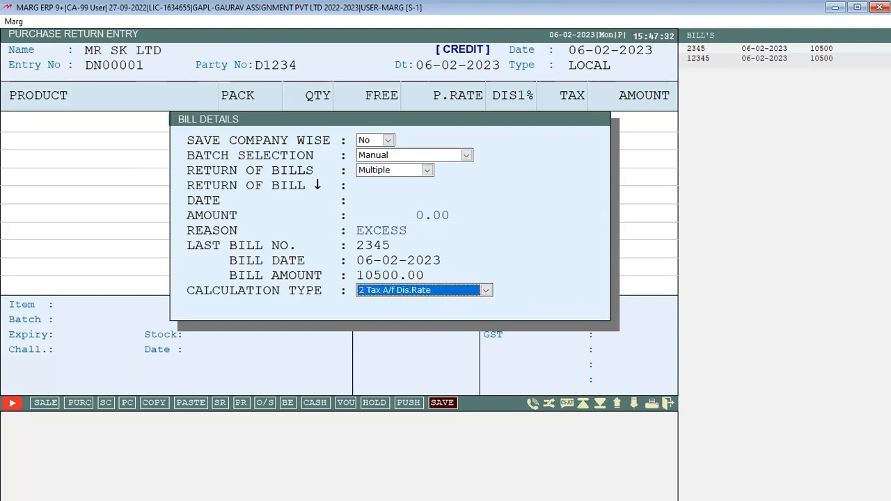
{"action": "key", "text": "Return"}
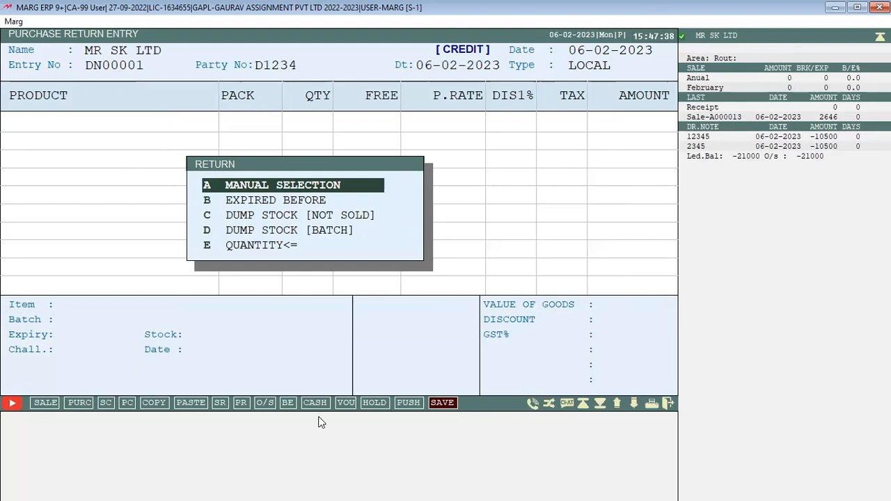
Step: Browse the return types, choose Manual Selection, and open the item list for the purchase return
{"action": "key", "text": "Down"}
{"action": "key", "text": "Down"}
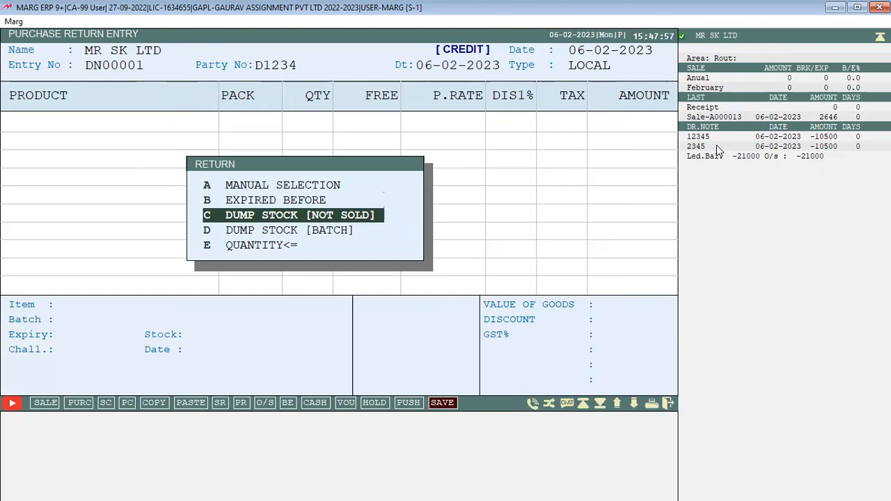
{"action": "key", "text": "Up"}
{"action": "key", "text": "Up"}
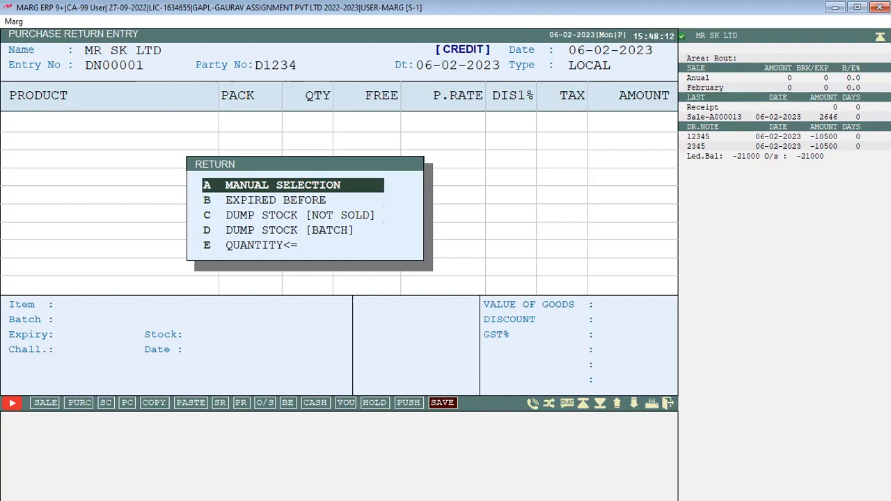
{"action": "key", "text": "Return"}
{"action": "key", "text": "Return"}
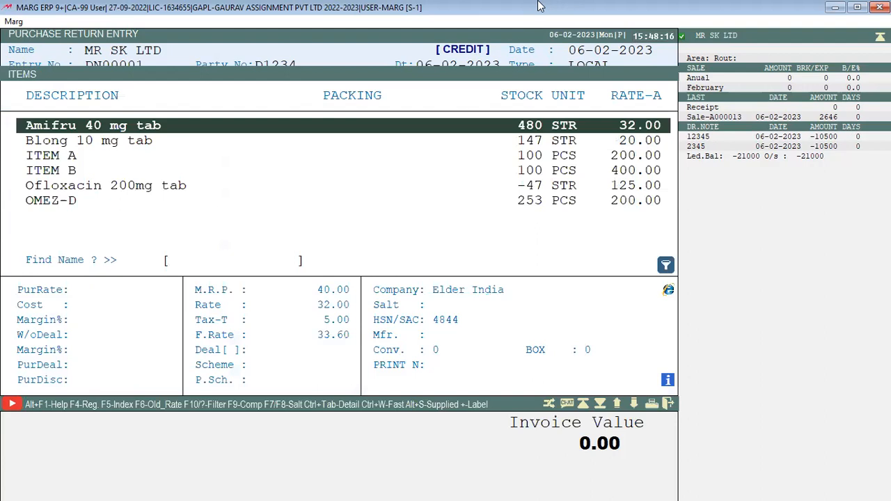
Step: Add ITEM A from batch B0012 to the purchase return with a quantity of 25 at the default rate
{"action": "key", "text": "Down"}
{"action": "key", "text": "Down"}
{"action": "key", "text": "Return"}
{"action": "key", "text": "Return"}
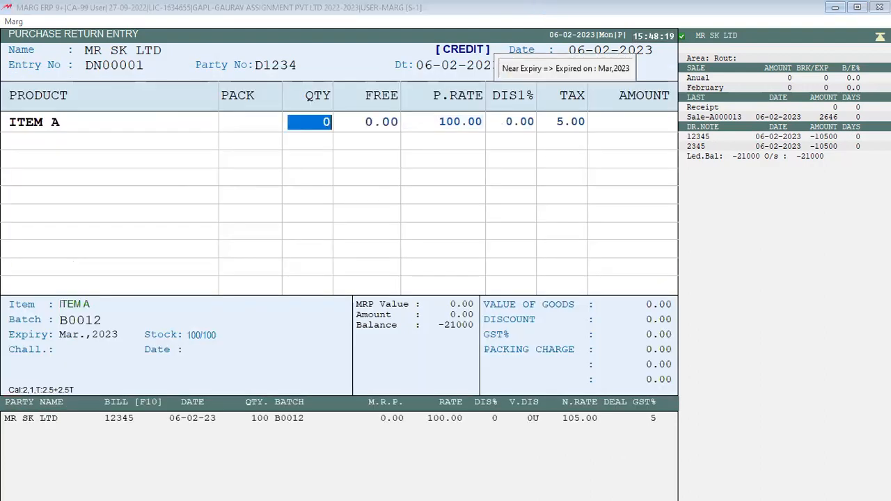
{"action": "type", "text": "25"}
{"action": "key", "text": "Return"}
{"action": "key", "text": "Return"}
{"action": "key", "text": "Return"}
{"action": "key", "text": "Return"}
{"action": "key", "text": "Return"}
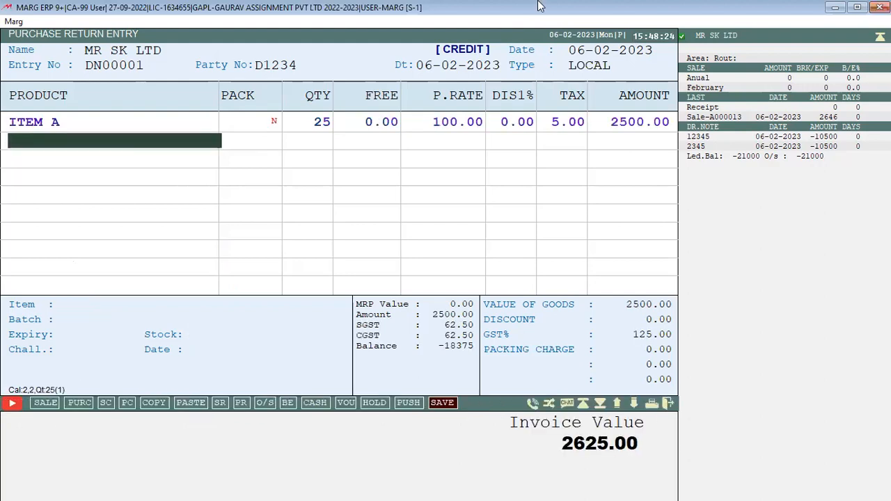
Step: Discard the purchase return and restart it for MR SK LTD with party number DSASAX, accepting the default date and LOCAL type
{"action": "key", "text": "Escape"}
{"action": "key", "text": "Escape"}
{"action": "key", "text": "Right"}
{"action": "key", "text": "Return"}
{"action": "key", "text": "Return"}
{"action": "type", "text": "DSASAX"}
{"action": "key", "text": "Return"}
{"action": "key", "text": "Return"}
{"action": "key", "text": "Return"}
Step: Keep the default bill options with Multiple bills, enter EXCESS as the return reason, and browse the return types
{"action": "key", "text": "Return"}
{"action": "key", "text": "Return"}
{"action": "key", "text": "Return"}
{"action": "type", "text": "XCESS"}
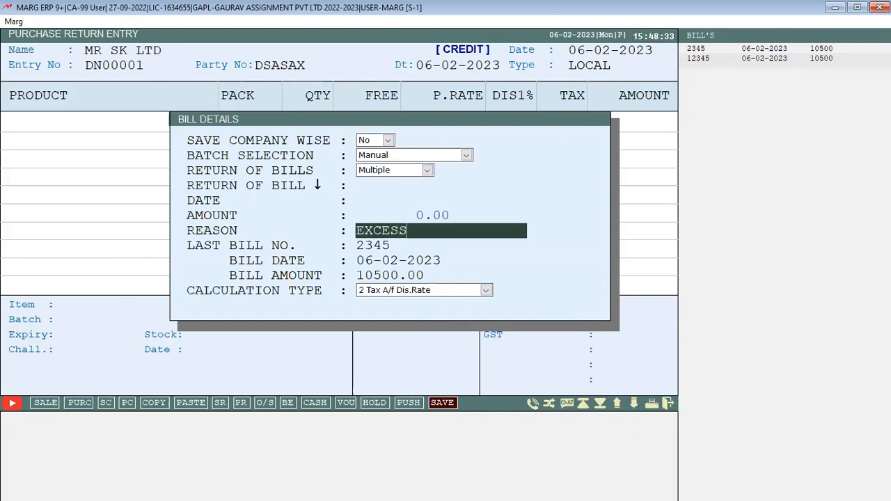
{"action": "key", "text": "Return"}
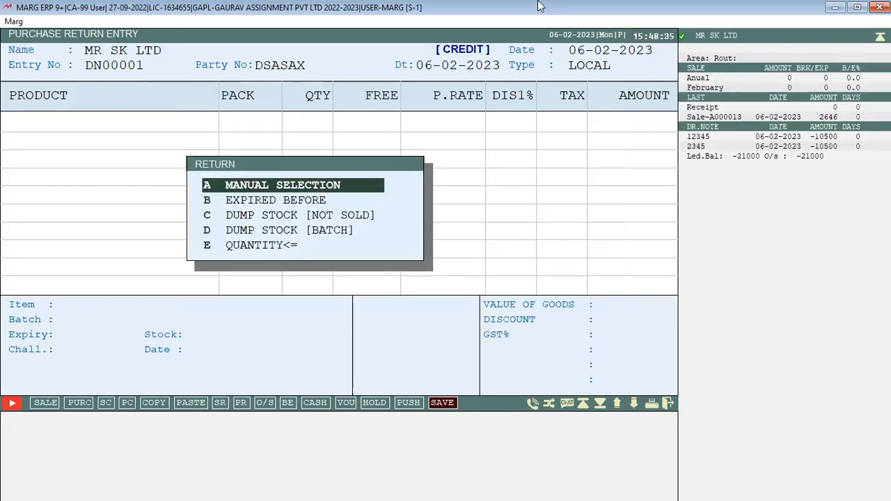
{"action": "key", "text": "Down"}
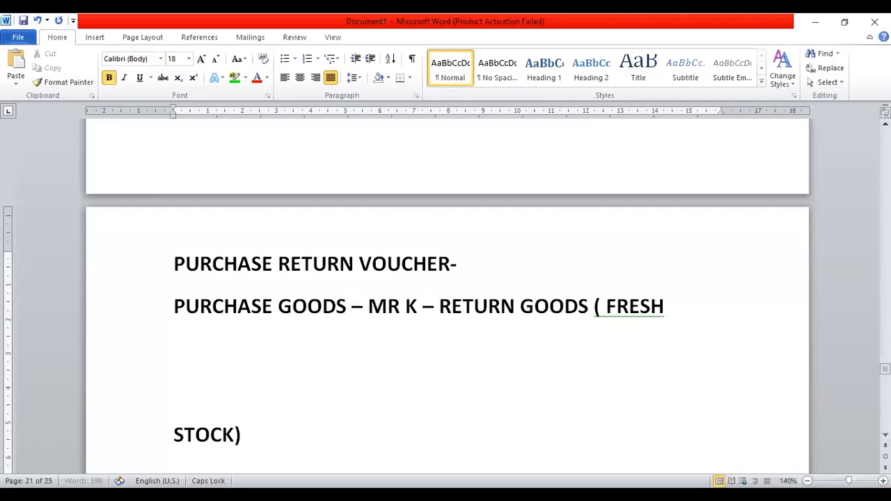
Step: Switch to the Word notes and write EXPIRED on an empty line below the purchase return voucher section
{"action": "key", "text": "Down"}
{"action": "key", "text": "Up"}
{"action": "key", "text": "Up"}
{"action": "key", "text": "Down"}
{"action": "key", "text": "Down"}
{"action": "key", "text": "Down"}
{"action": "key", "text": "Down"}
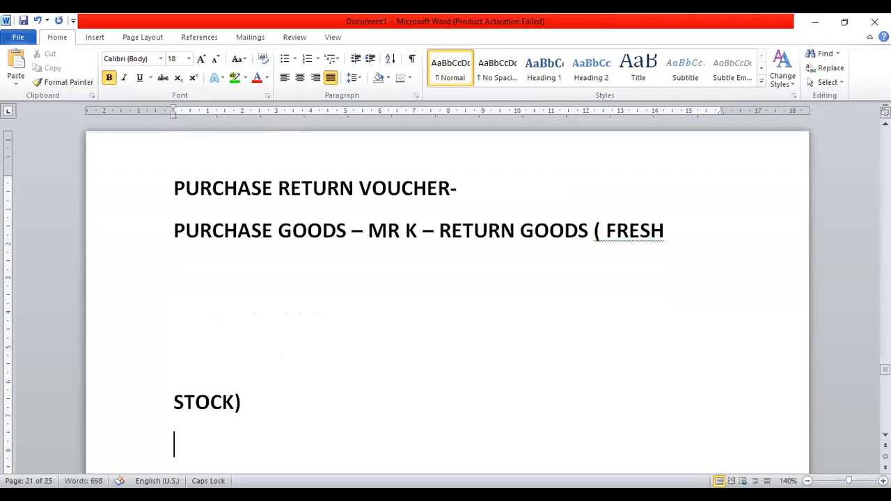
{"action": "key", "text": "Down"}
{"action": "left_click", "coordinate": [59, 265]}
{"action": "key", "text": "Delete"}
{"action": "type", "text": "EXP"}
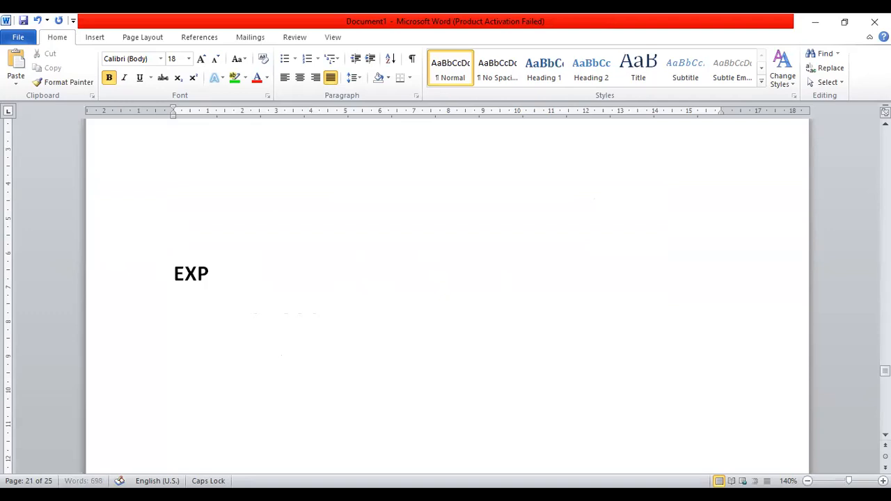
{"action": "type", "text": "IRED"}
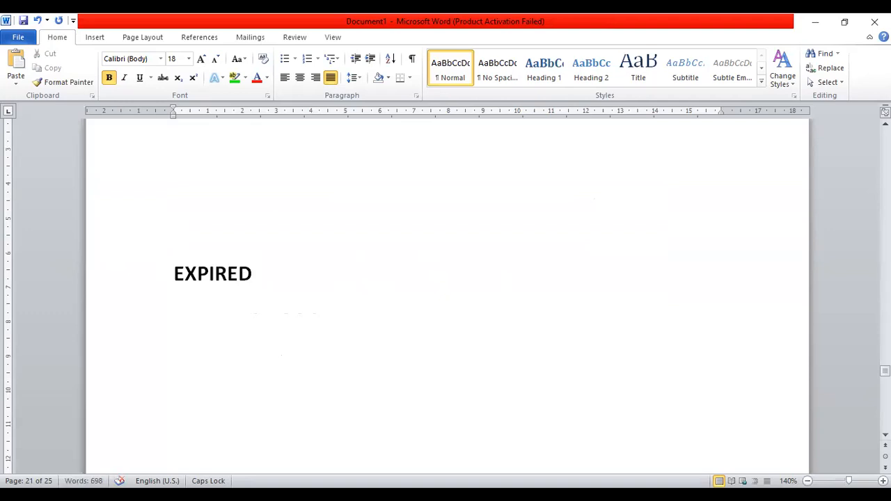
Step: Delete the word EXPIRED from the notes
{"action": "key", "text": "BackSpace"}
{"action": "key", "text": "BackSpace"}
{"action": "key", "text": "BackSpace"}
{"action": "key", "text": "BackSpace"}
{"action": "key", "text": "BackSpace"}
{"action": "key", "text": "BackSpace"}
{"action": "key", "text": "BackSpace"}
{"action": "key", "text": "BackSpace"}
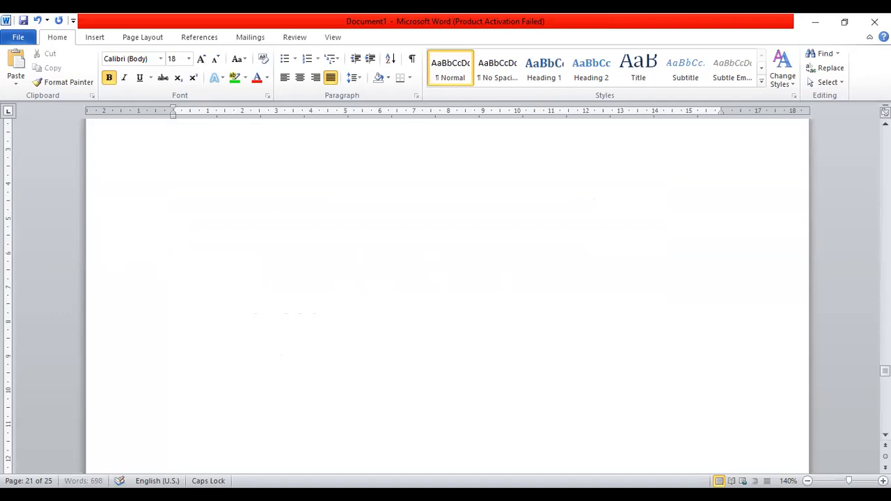
Step: Write the heading PURCHASE RETURN- in the notes and start a numbered list below it with EXCESS STOCK
{"action": "key", "text": "BackSpace"}
{"action": "key", "text": "BackSpace"}
{"action": "key", "text": "BackSpace"}
{"action": "type", "text": "PURCHA"}
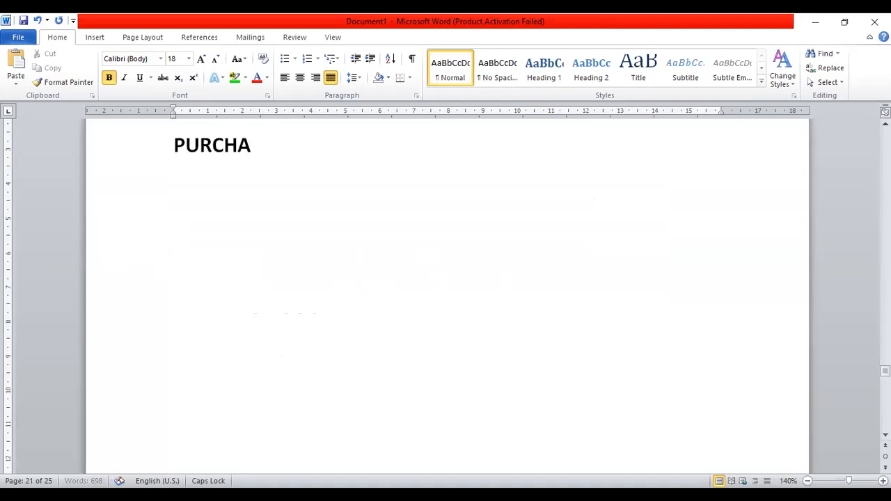
{"action": "type", "text": "SE RETUR"}
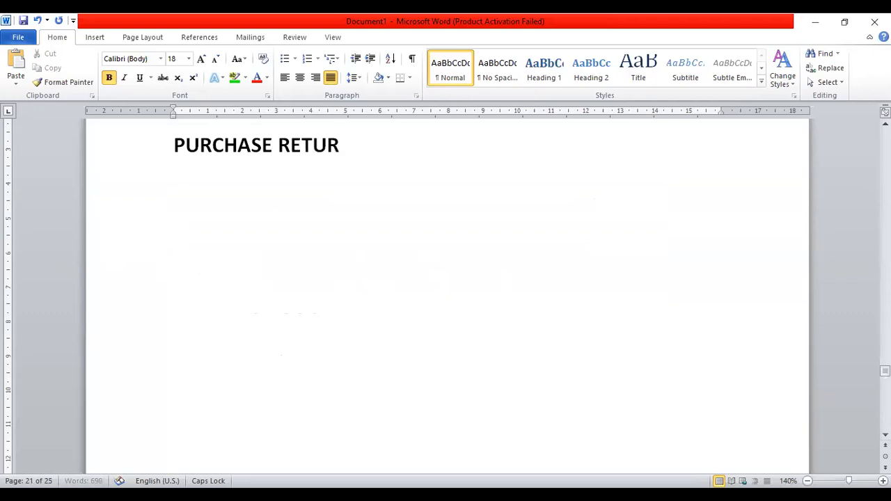
{"action": "type", "text": "N-"}
{"action": "key", "text": "Return"}
{"action": "type", "text": "1- E"}
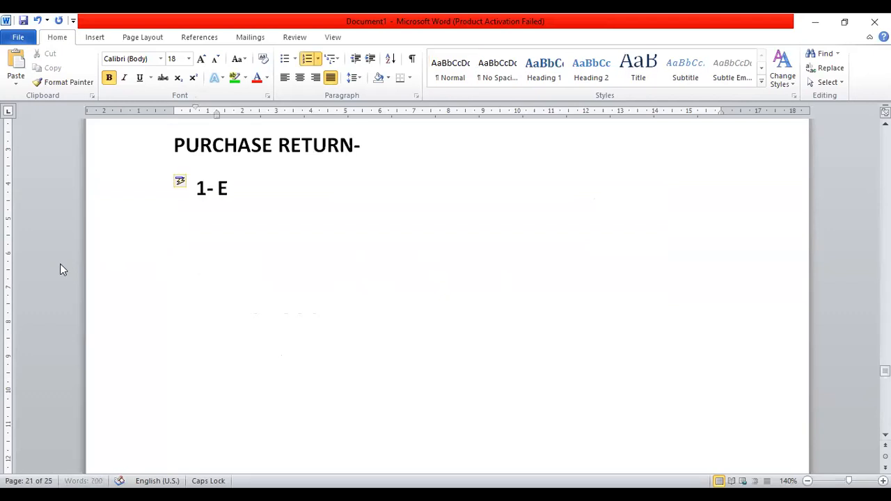
{"action": "type", "text": "XCESS ST"}
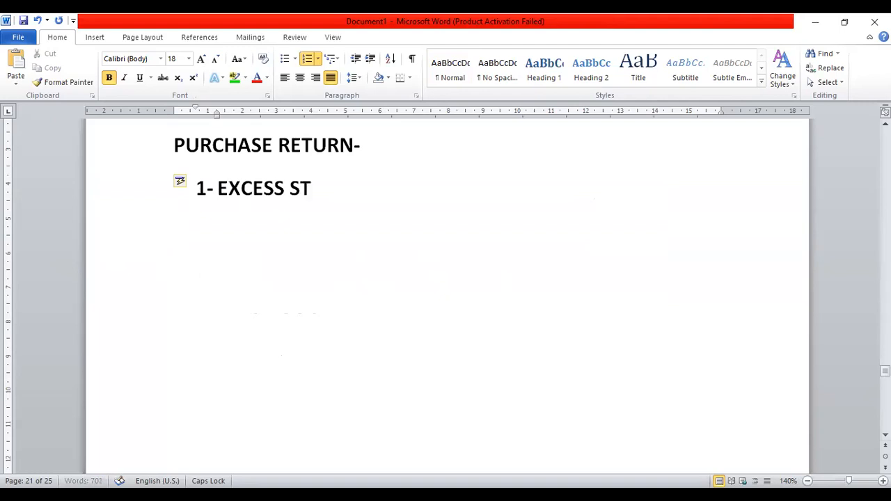
{"action": "type", "text": "OCK"}
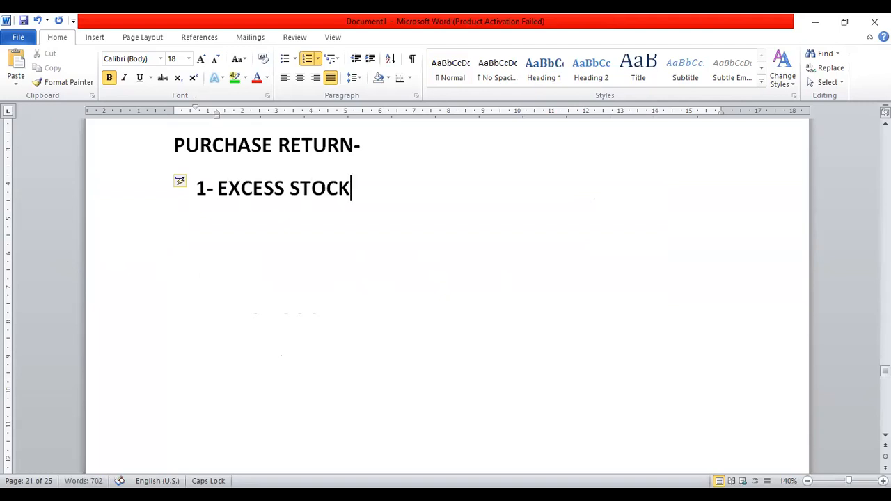
Step: Add NEAR EXPIRY STOCK and EXPIRED STOCK as items 2 and 3 of the numbered list
{"action": "key", "text": "Return"}
{"action": "type", "text": "NE"}
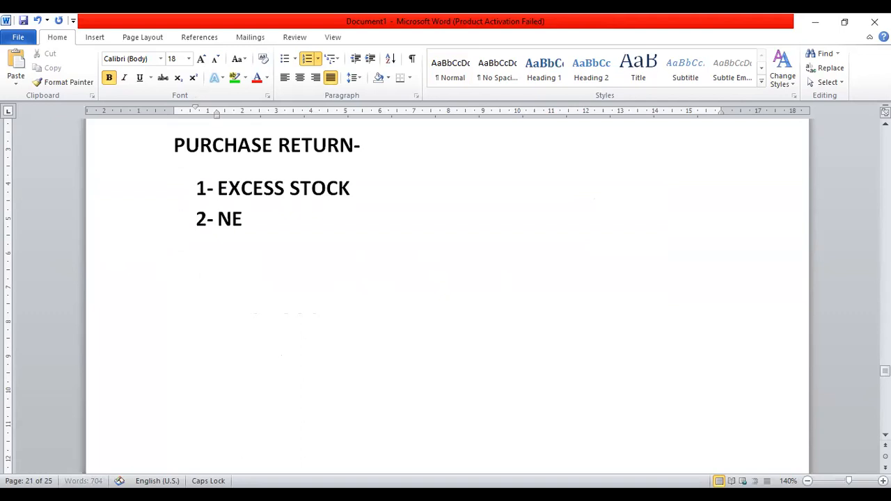
{"action": "type", "text": "AR EXPIR"}
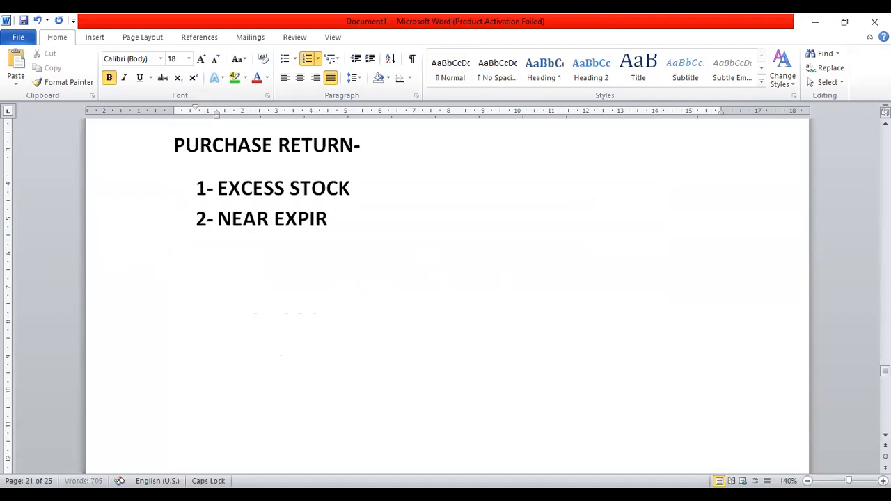
{"action": "type", "text": "Y E"}
{"action": "key", "text": "BackSpace"}
{"action": "type", "text": "STOCK"}
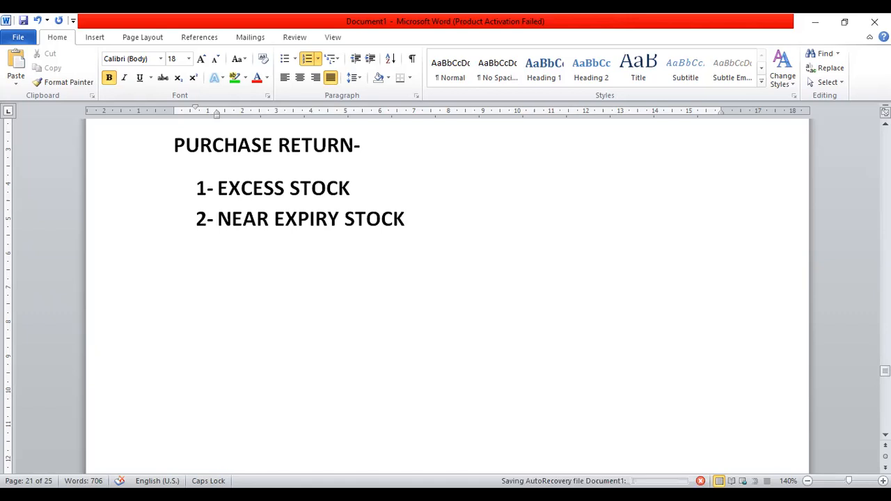
{"action": "key", "text": "Return"}
{"action": "type", "text": "EXPIRED STOCK"}
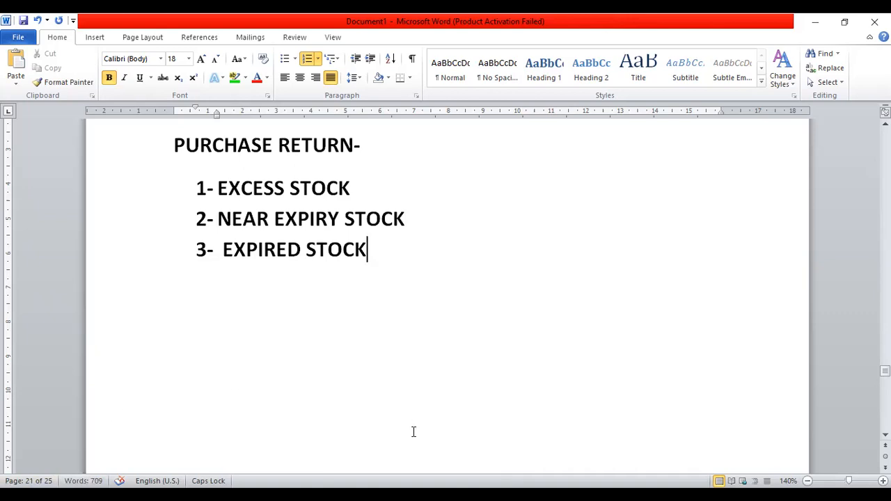
Step: Extend the heading above the numbered list to read PURCHASE RETURN VOUCHER-
{"action": "key", "text": "alt+Tab"}
{"action": "key", "text": "alt+Tab"}
{"action": "key", "text": "alt+Tab"}
{"action": "key", "text": "alt+Tab"}
{"action": "key", "text": "Up"}
{"action": "key", "text": "Up"}
{"action": "key", "text": "Up"}
{"action": "key", "text": "Up"}
{"action": "key", "text": "Down"}
{"action": "key", "text": "Left"}
{"action": "type", "text": "VOUCHER"}
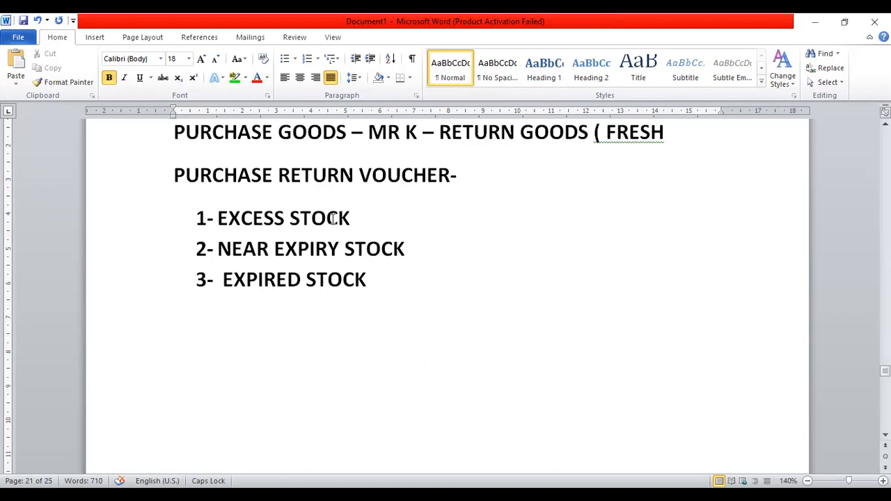
Step: Highlight the EXCESS STOCK and NEAR EXPIRY STOCK items in green
{"action": "left_click_drag", "start_coordinate": [357, 221], "coordinate": [243, 220]}
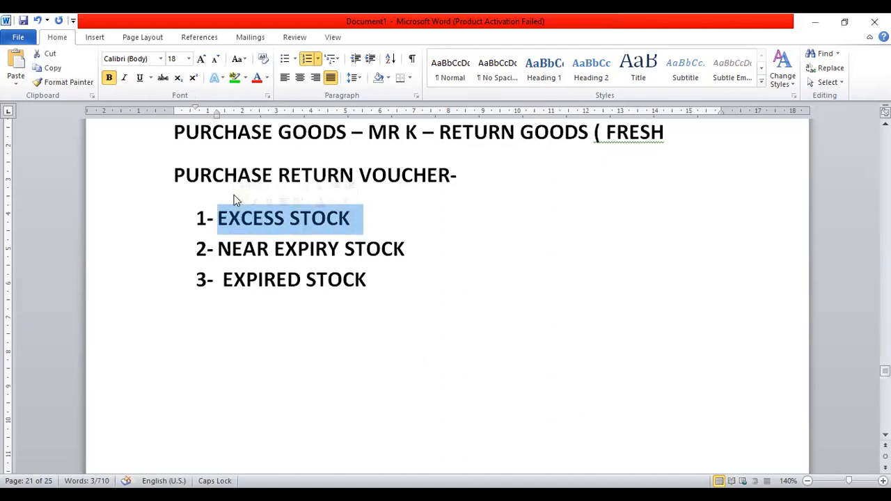
{"action": "left_click", "coordinate": [235, 80]}
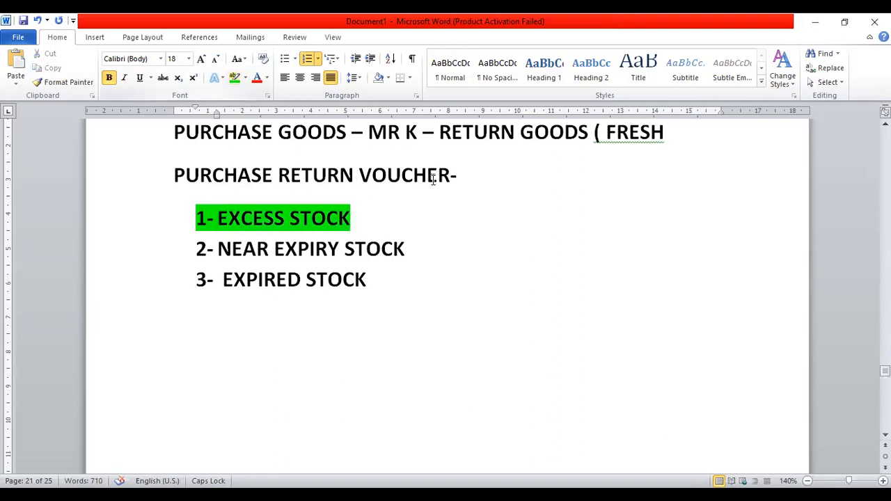
{"action": "left_click_drag", "start_coordinate": [419, 248], "coordinate": [195, 253]}
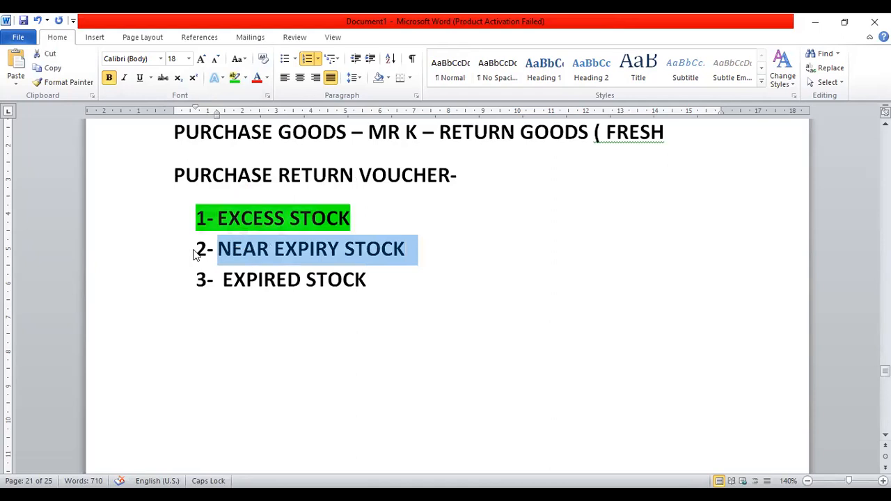
{"action": "left_click", "coordinate": [231, 82]}
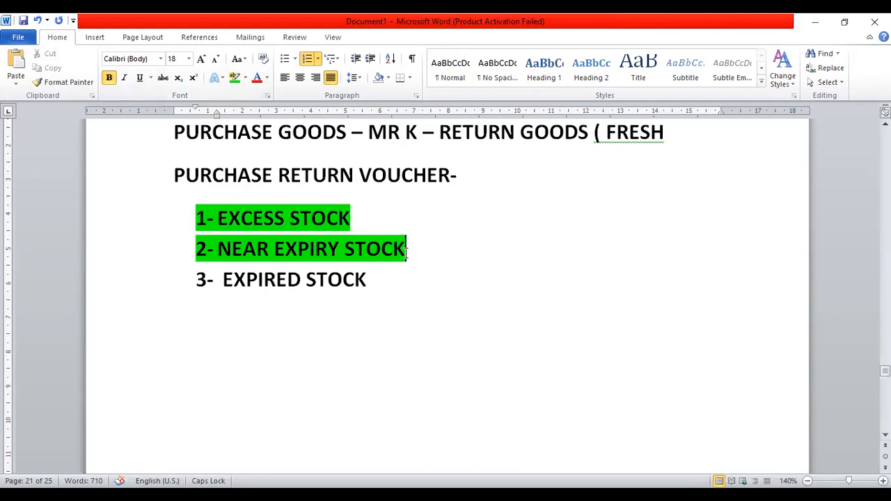
Step: Below the list, add a line reading FEB 22 and a second line reading STOCK – 4 /
{"action": "left_click", "coordinate": [379, 282]}
{"action": "key", "text": "Return"}
{"action": "key", "text": "Return"}
{"action": "type", "text": "D"}
{"action": "key", "text": "BackSpace"}
{"action": "type", "text": "FEC"}
{"action": "key", "text": "BackSpace"}
{"action": "type", "text": "B "}
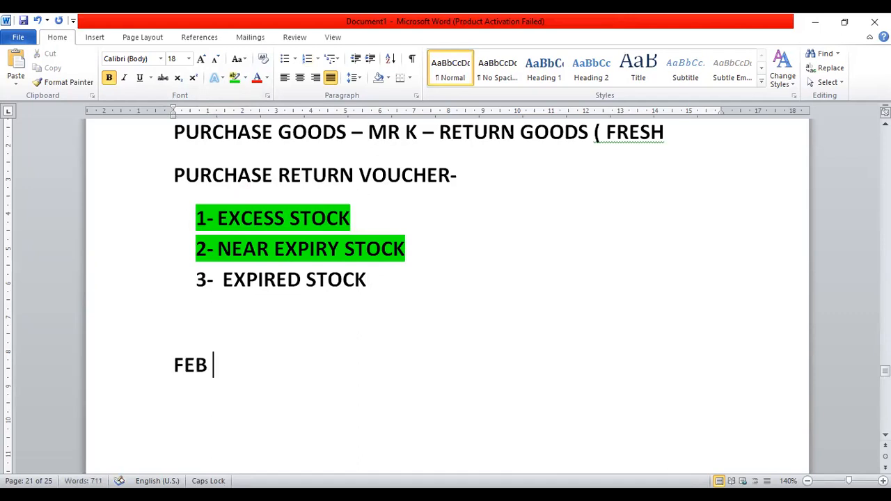
{"action": "type", "text": "22"}
{"action": "key", "text": "Return"}
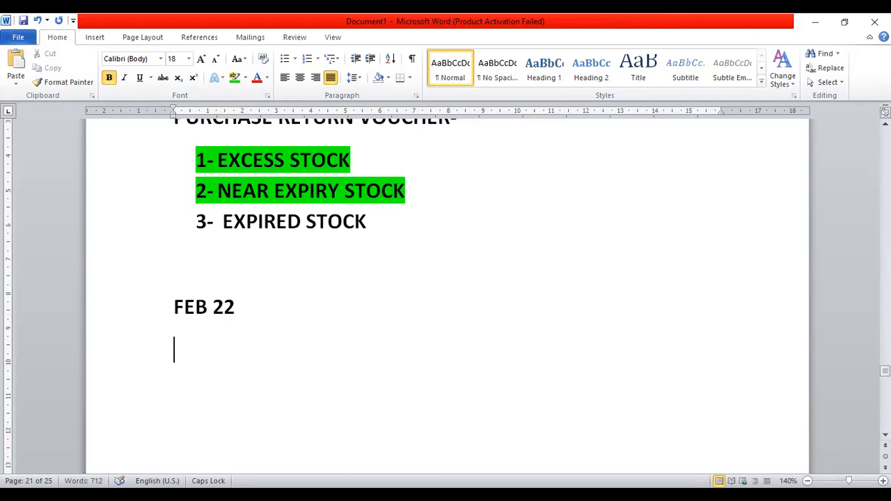
{"action": "type", "text": "STOC"}
{"action": "type", "text": "K"}
{"action": "type", "text": " - 4 "}
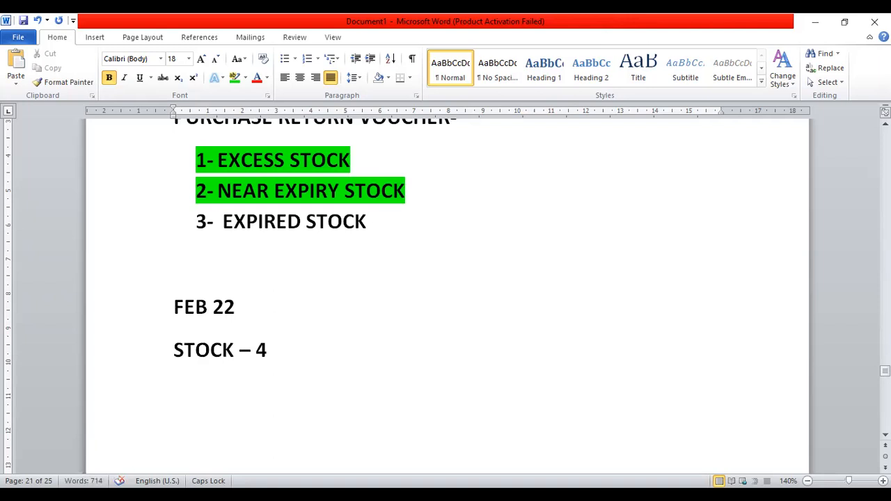
{"action": "type", "text": "/"}
Step: Change the date line to 6 FEB 23 and complete the stock line as STOCK – 4 / 23
{"action": "key", "text": "Up"}
{"action": "key", "text": "Up"}
{"action": "key", "text": "Down"}
{"action": "key", "text": "BackSpace"}
{"action": "type", "text": "3"}
{"action": "key", "text": "Down"}
{"action": "key", "text": "Right"}
{"action": "key", "text": "Right"}
{"action": "key", "text": "Right"}
{"action": "key", "text": "Right"}
{"action": "key", "text": "Right"}
{"action": "key", "text": "Right"}
{"action": "type", "text": "23"}
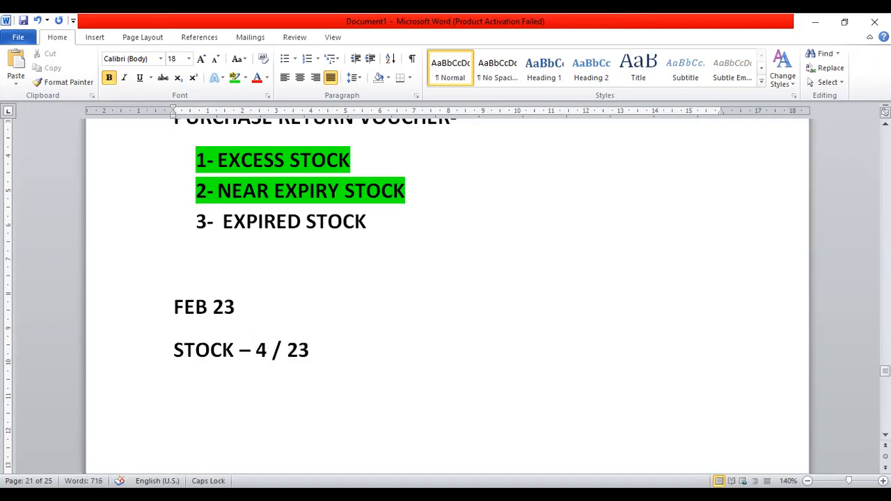
{"action": "left_click", "coordinate": [174, 307]}
{"action": "type", "text": "6"}
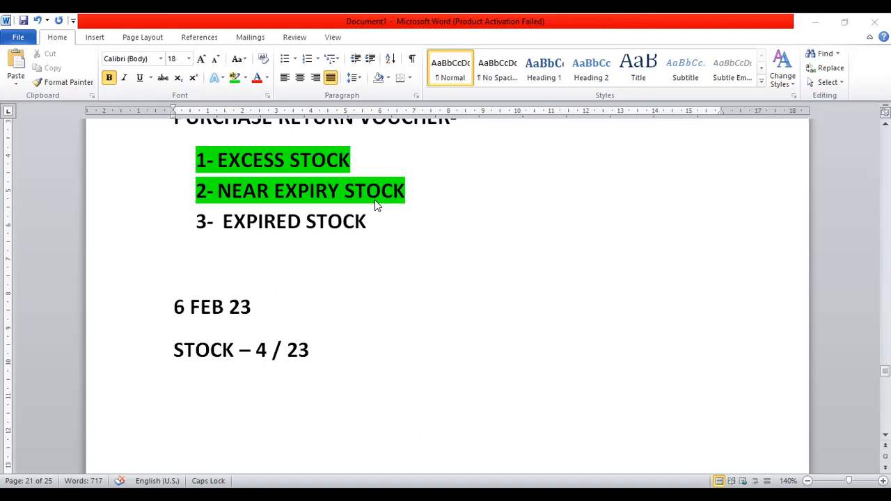
Step: Highlight the text EXPIRED STOCK in the third item of the numbered list
{"action": "left_click", "coordinate": [368, 220]}
{"action": "key", "text": "shift+Left"}
{"action": "key", "text": "shift+Left"}
{"action": "key", "text": "shift+Left"}
{"action": "key", "text": "shift+Left"}
{"action": "key", "text": "shift+Left"}
{"action": "key", "text": "shift+Left"}
{"action": "key", "text": "shift+Left"}
{"action": "key", "text": "shift+Left"}
{"action": "key", "text": "shift+Left"}
{"action": "key", "text": "shift+Left"}
{"action": "key", "text": "shift+Left"}
{"action": "key", "text": "shift+Left"}
{"action": "key", "text": "shift+Left"}
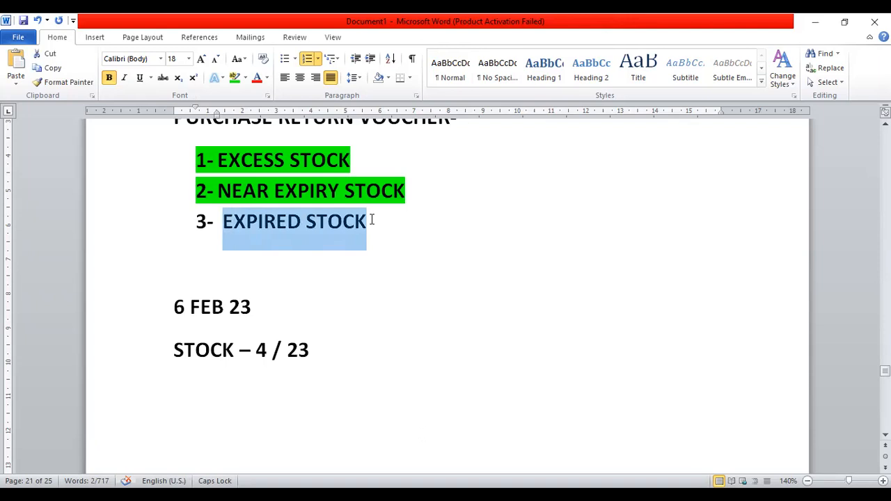
{"action": "left_click", "coordinate": [245, 79]}
{"action": "left_click", "coordinate": [237, 117]}
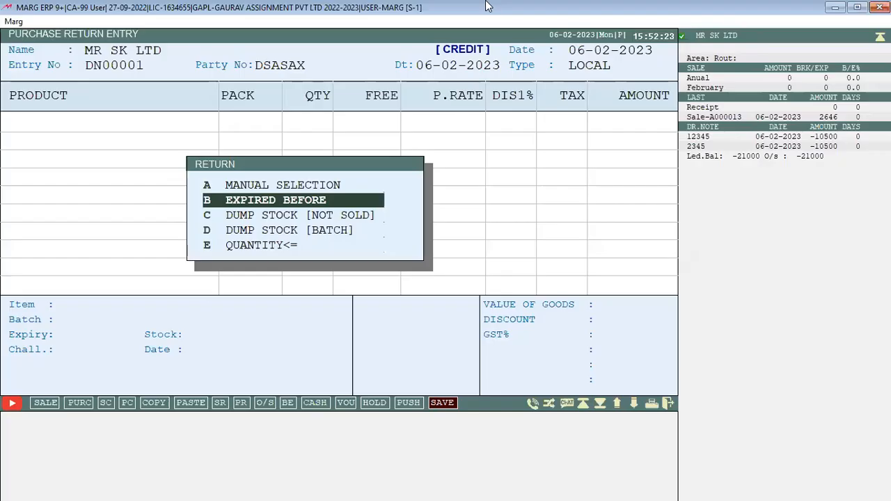
Step: Switch to Marg ERP, discard the open purchase return and restart it for MR SK LTD with party number A12344 and LOCAL type
{"action": "key", "text": "Escape"}
{"action": "key", "text": "Escape"}
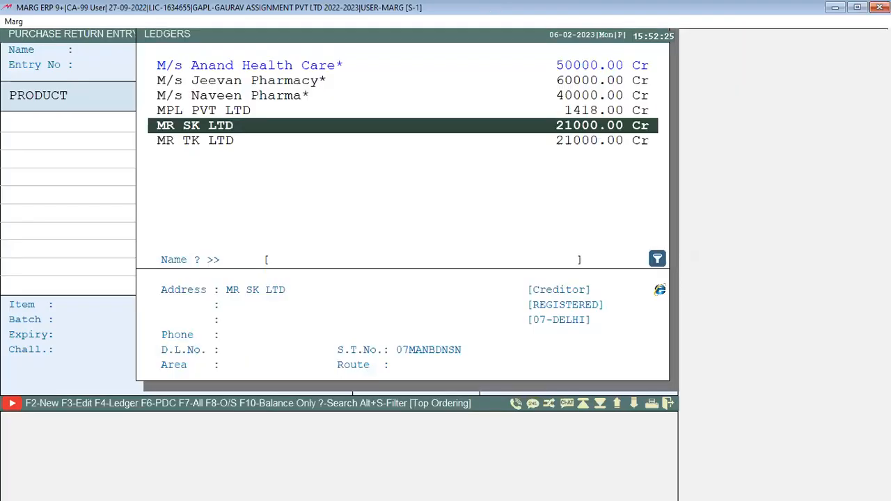
{"action": "key", "text": "Return"}
{"action": "type", "text": "A12344"}
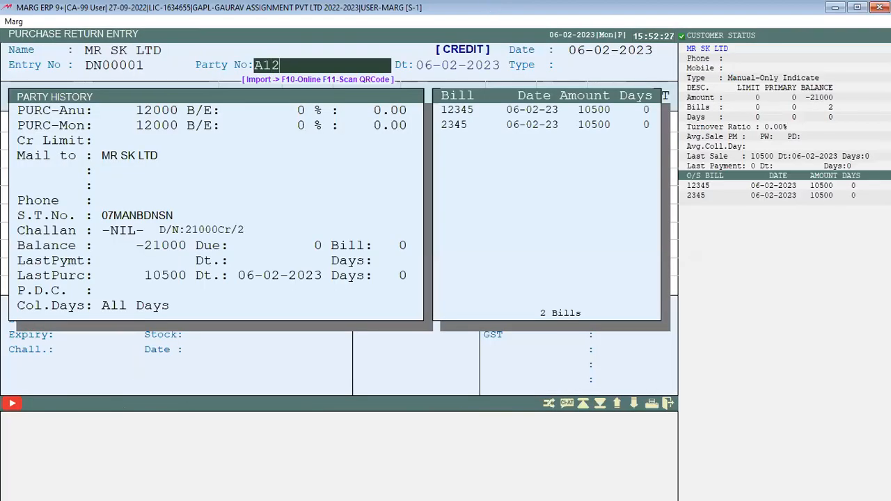
{"action": "key", "text": "Return"}
{"action": "key", "text": "Return"}
{"action": "key", "text": "Return"}
Step: Keep the default bill details with Manual batch selection and Multiple bills, and enter EXCESS as the return reason
{"action": "key", "text": "Return"}
{"action": "key", "text": "Return"}
{"action": "key", "text": "Return"}
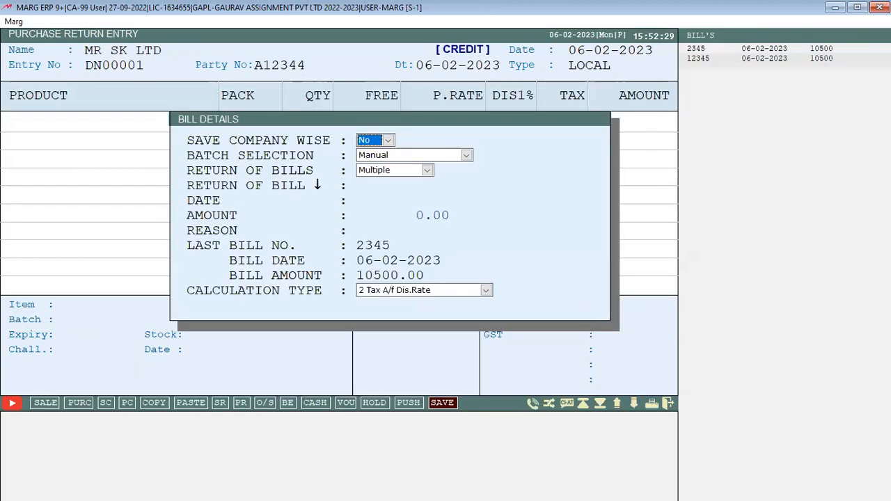
{"action": "type", "text": "EXCESS"}
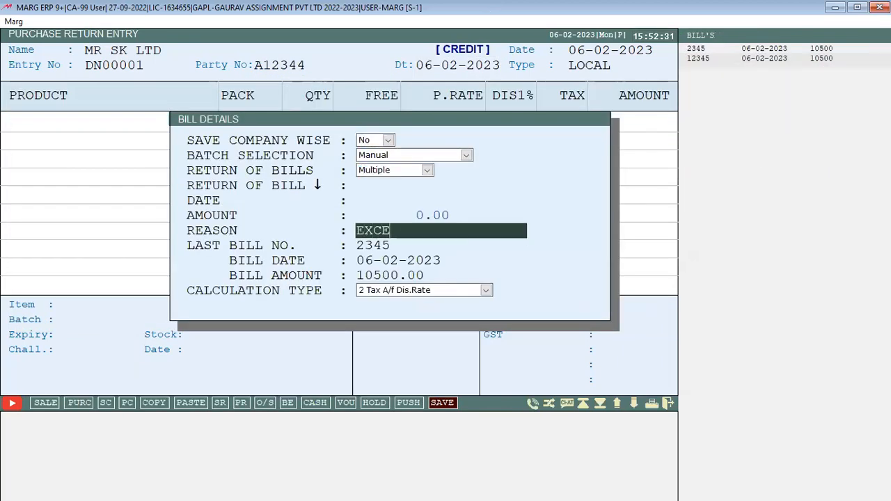
{"action": "key", "text": "Return"}
{"action": "key", "text": "Return"}
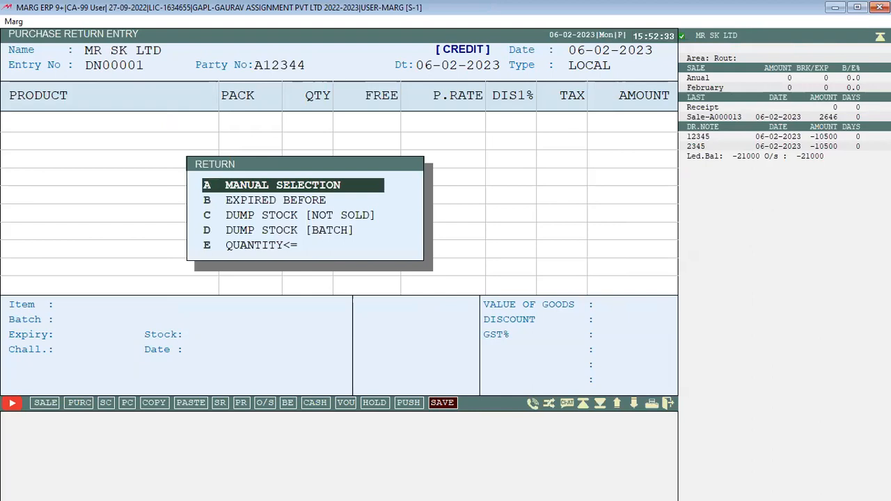
Step: Choose the EXPIRED BEFORE return type, set the expiry limit to 4/24 and leave the manufacturer blank
{"action": "key", "text": "Down"}
{"action": "key", "text": "Up"}
{"action": "key", "text": "Down"}
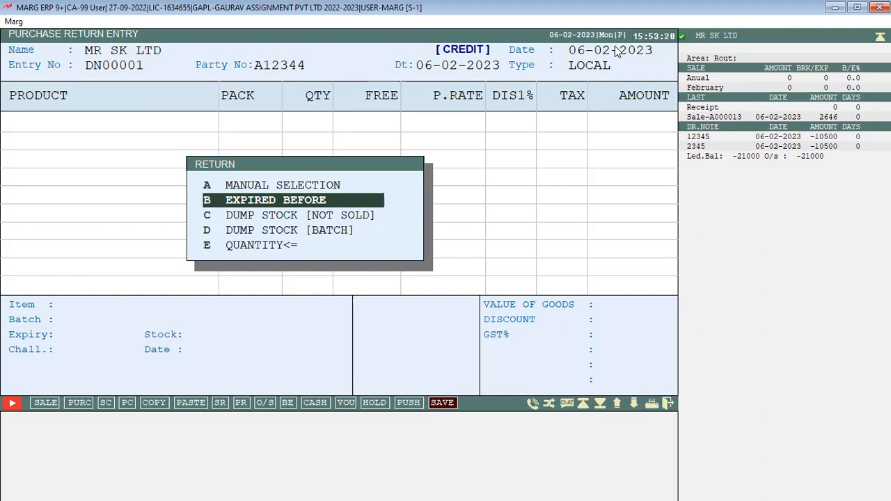
{"action": "key", "text": "Return"}
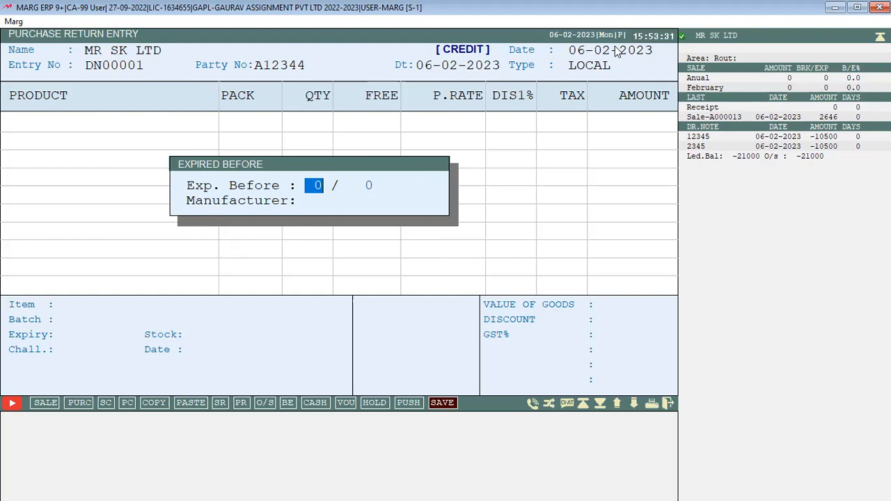
{"action": "type", "text": "4"}
{"action": "key", "text": "Return"}
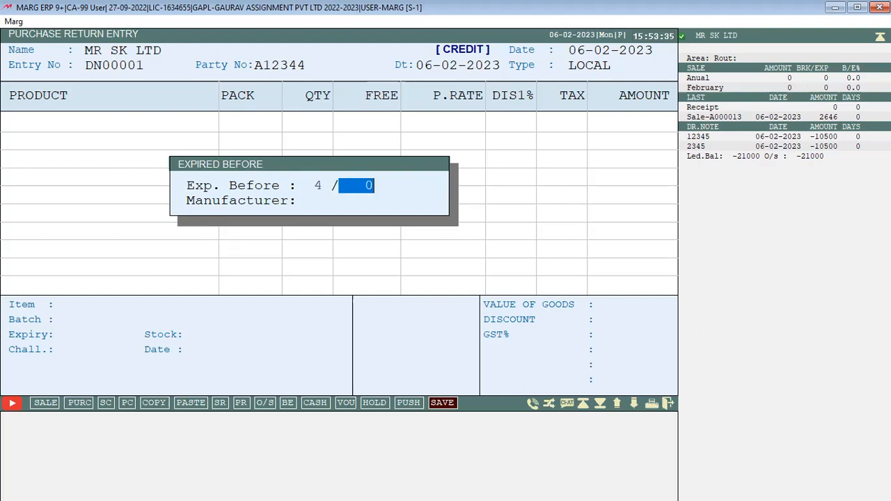
{"action": "type", "text": "24"}
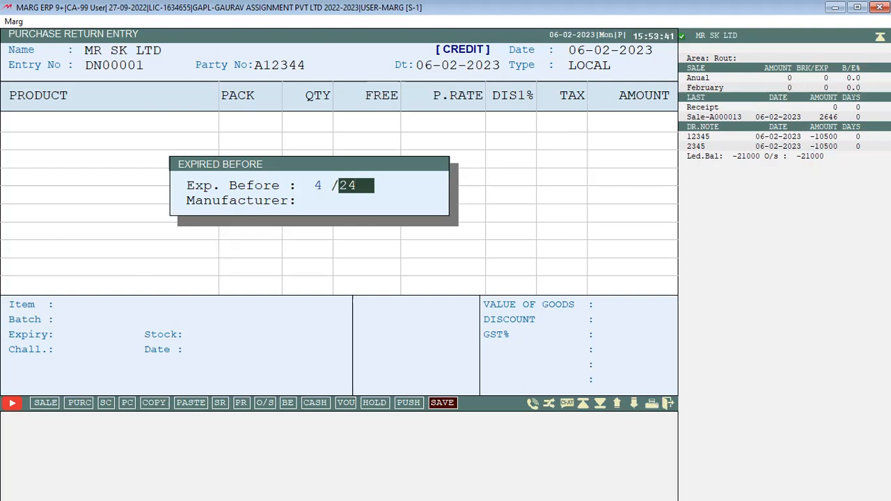
{"action": "key", "text": "Return"}
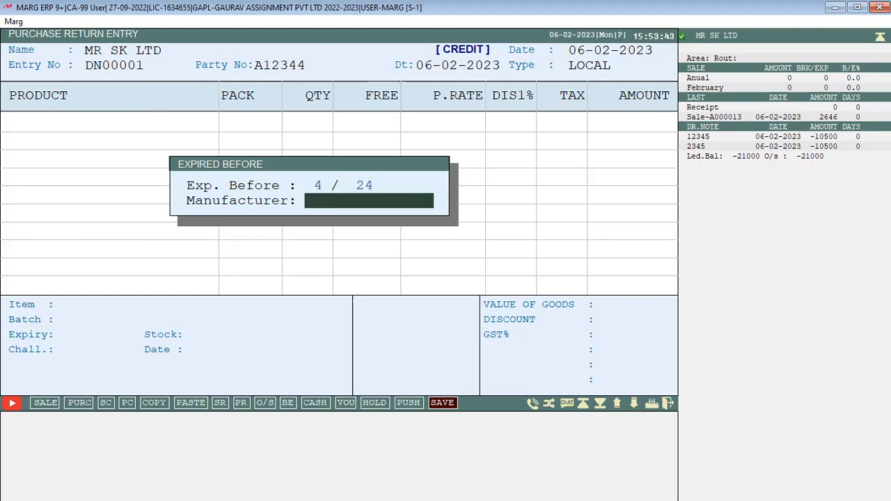
{"action": "key", "text": "Return"}
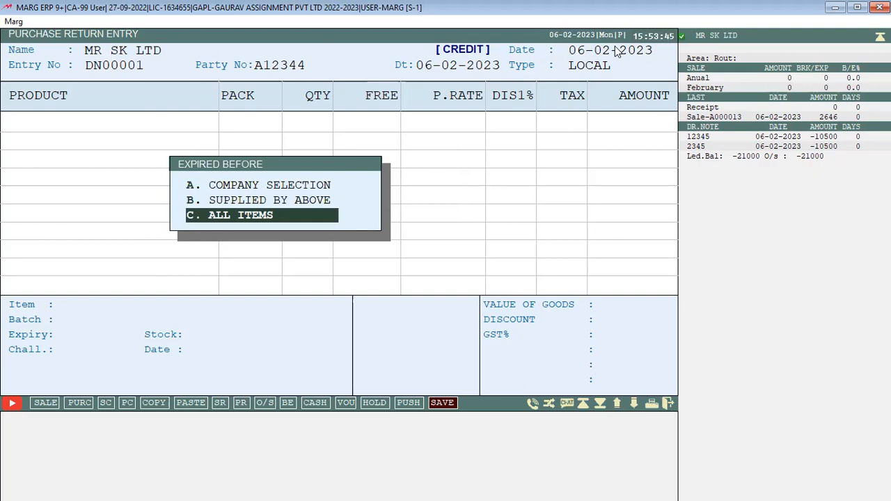
Step: Load ALL ITEMS matching the expiry limit into the return and select the last OMEZ-D line
{"action": "key", "text": "Return"}
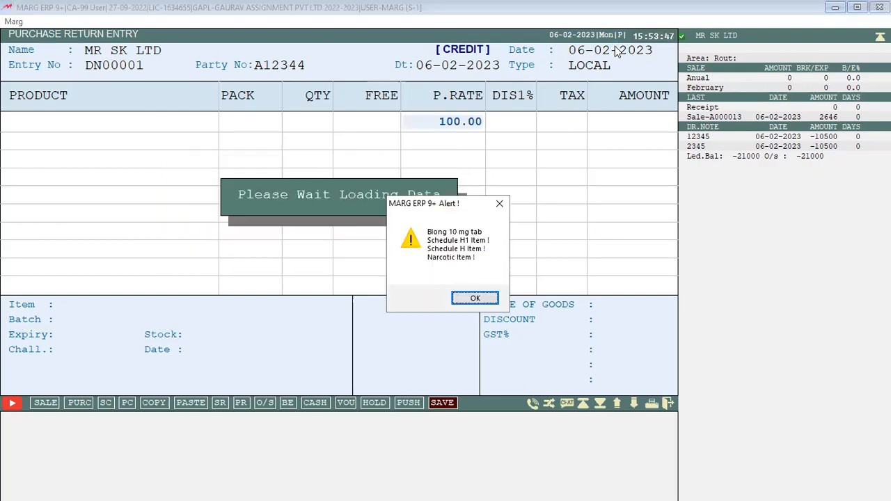
{"action": "key", "text": "Return"}
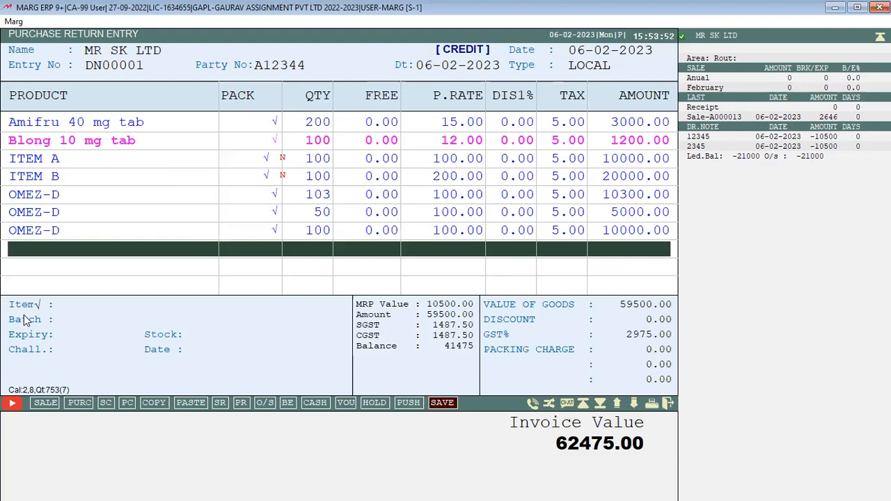
{"action": "key", "text": "Up"}
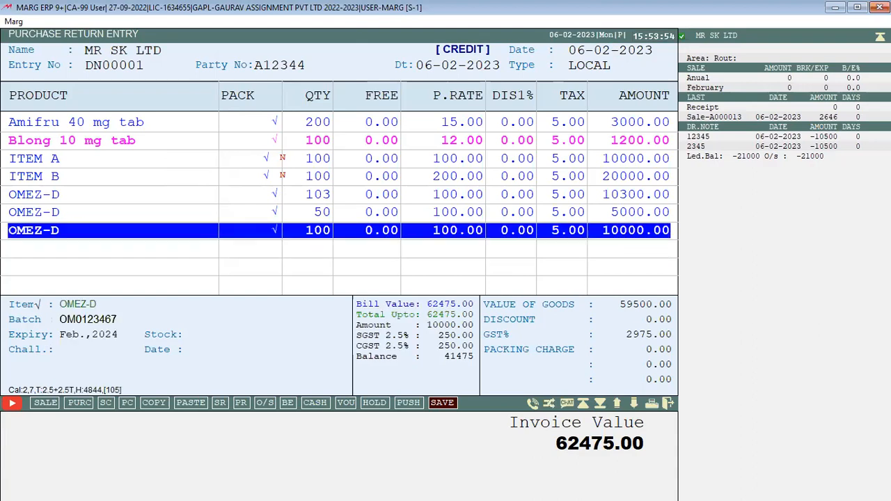
Step: Review the batch and expiry details of the loaded return lines from OMEZ-D up to Blong 10 mg tab, ending on the blank line
{"action": "key", "text": "Up"}
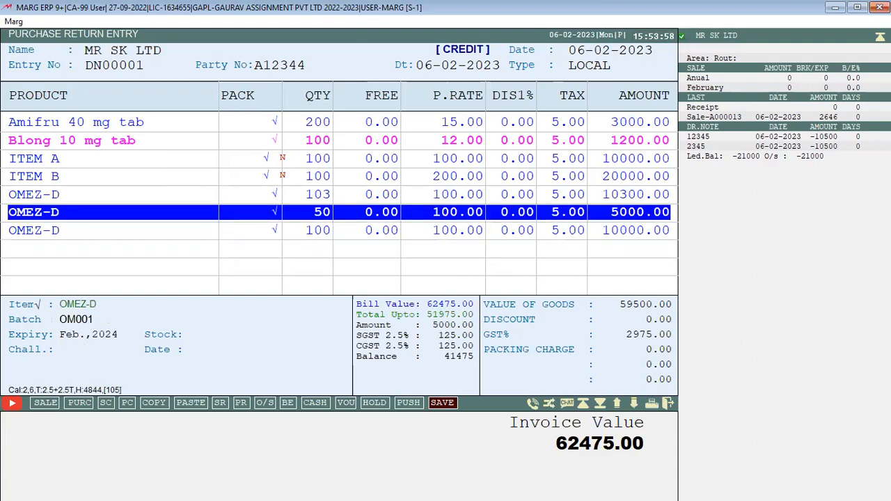
{"action": "key", "text": "Up"}
{"action": "key", "text": "Up"}
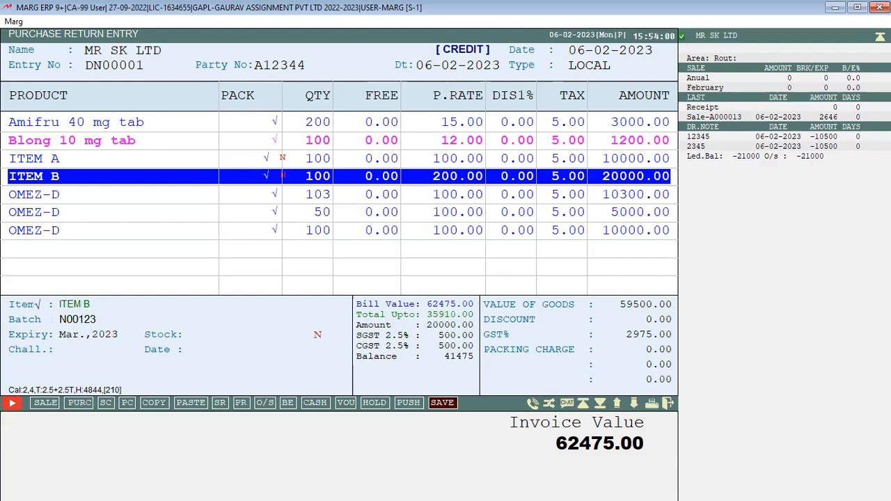
{"action": "key", "text": "Up"}
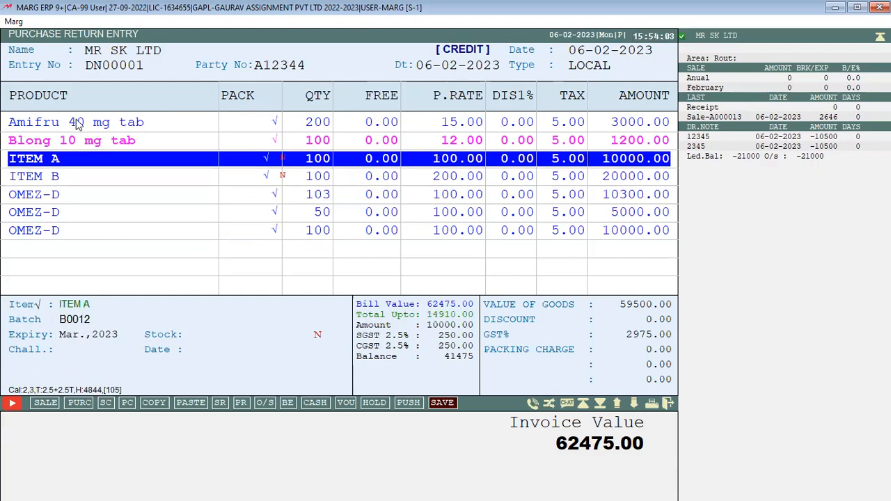
{"action": "key", "text": "Up"}
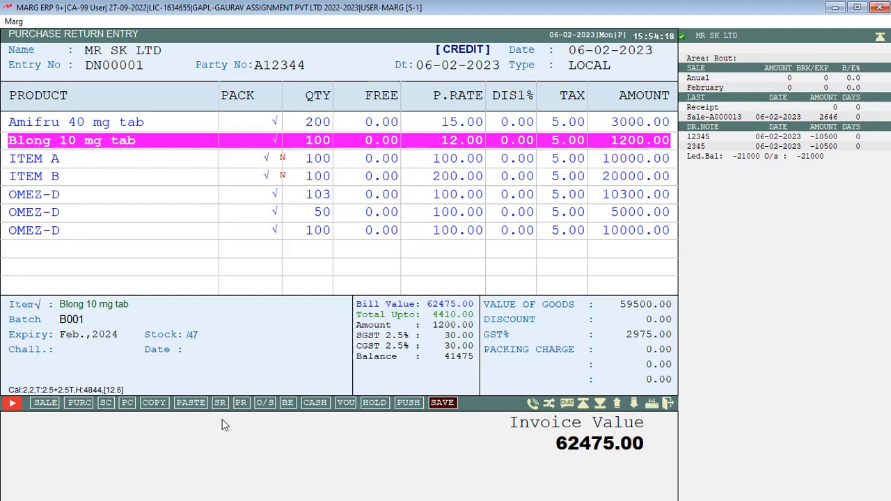
{"action": "key", "text": "End"}
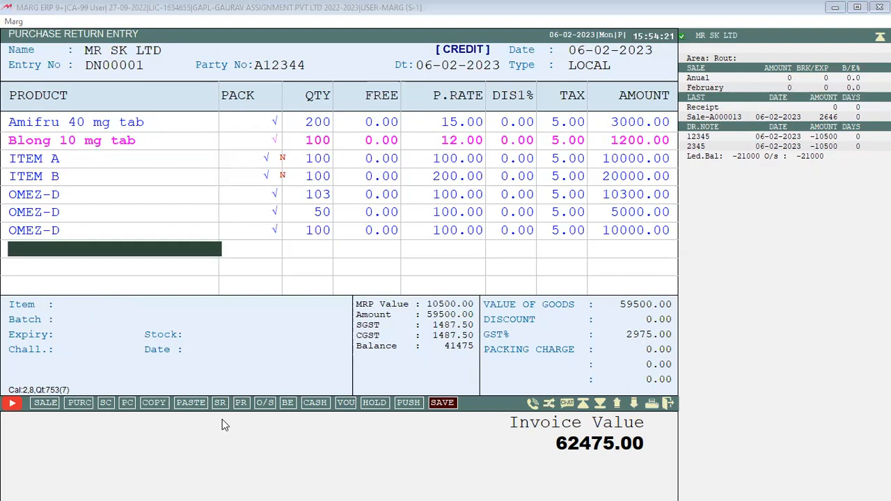
Step: Switch to the Word notes and rewrite the stock line as "STOCK – 2000 ITEM ( 450 ITEM – APRIL 24 / BEFORE)"
{"action": "key", "text": "alt+Tab"}
{"action": "left_click", "coordinate": [352, 348]}
{"action": "key", "text": "BackSpace"}
{"action": "key", "text": "BackSpace"}
{"action": "key", "text": "BackSpace"}
{"action": "key", "text": "BackSpace"}
{"action": "key", "text": "BackSpace"}
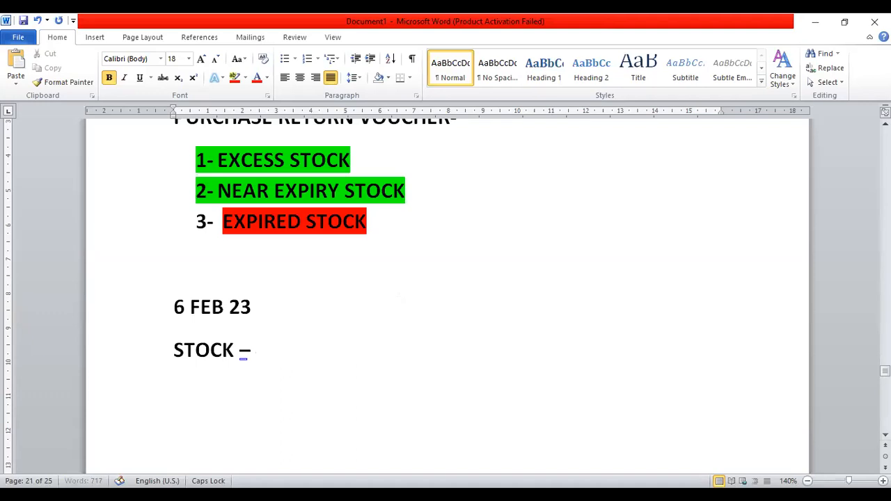
{"action": "type", "text": "2000 ITE"}
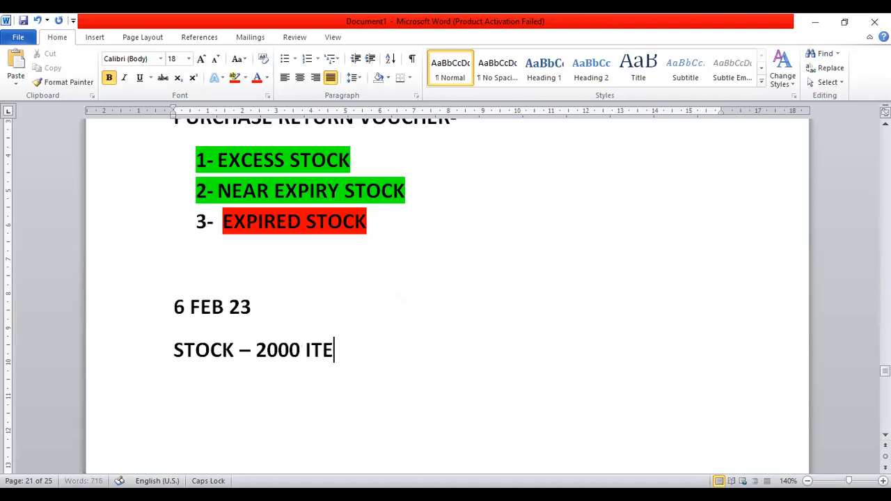
{"action": "type", "text": "M ( 450"}
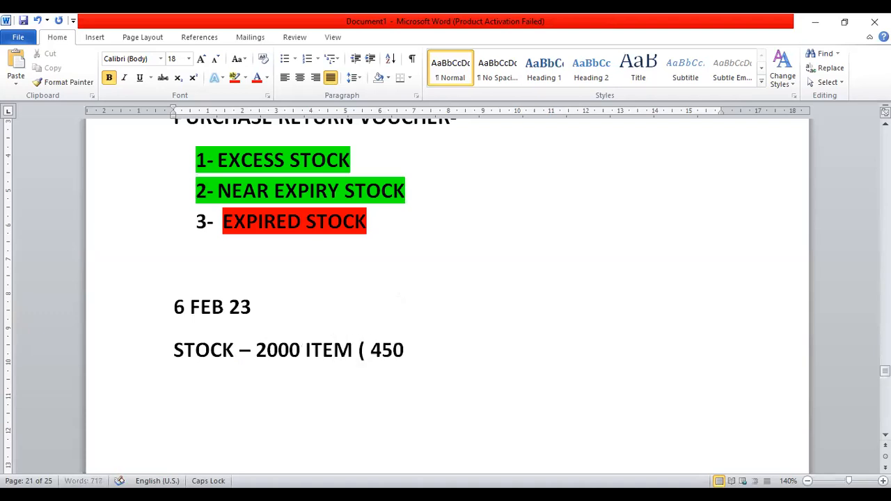
{"action": "type", "text": " ITEM "}
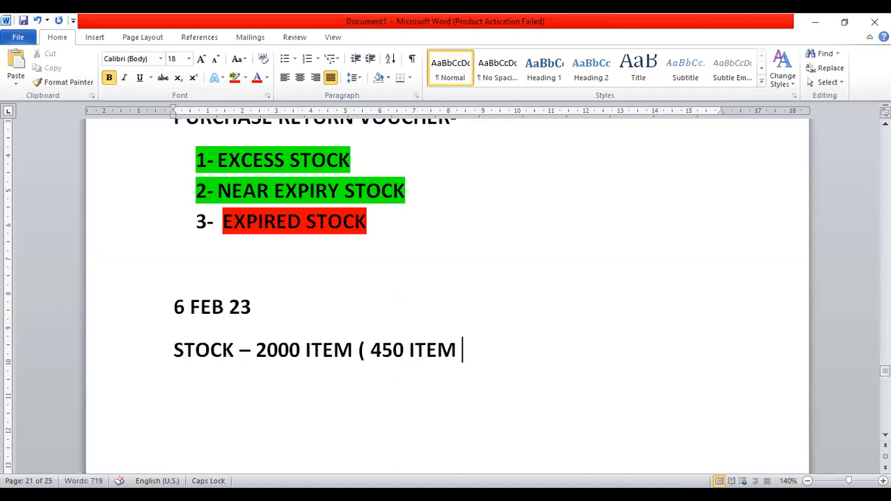
{"action": "type", "text": "- APRIL 2"}
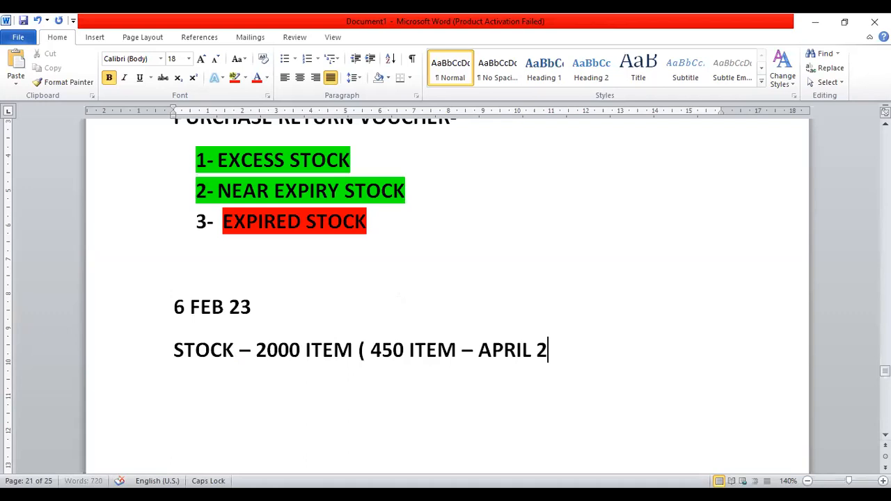
{"action": "type", "text": "4 / B"}
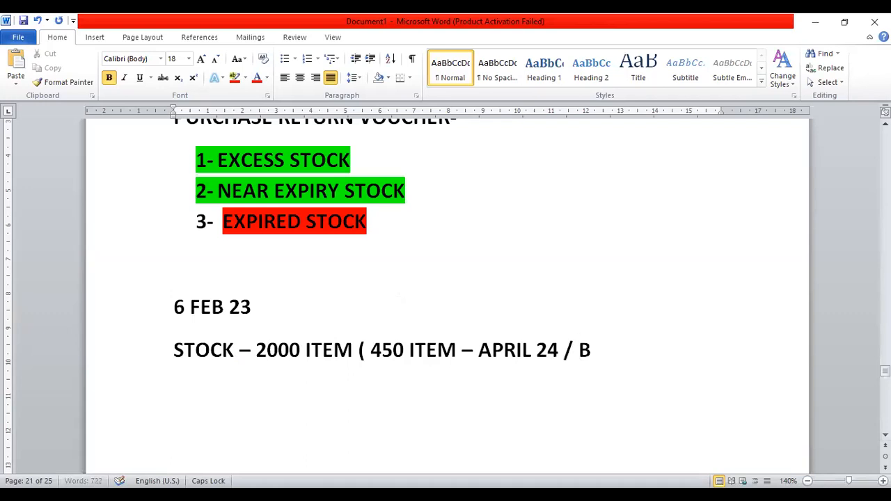
{"action": "type", "text": "EFORE)"}
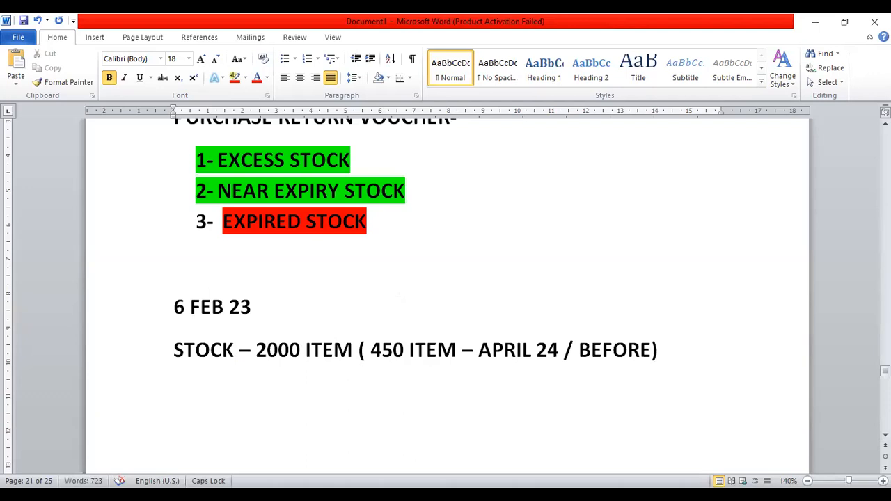
Step: Add a line reading "SK LTD" between the 6 FEB 23 date and the stock line
{"action": "left_click", "coordinate": [268, 304]}
{"action": "key", "text": "Return"}
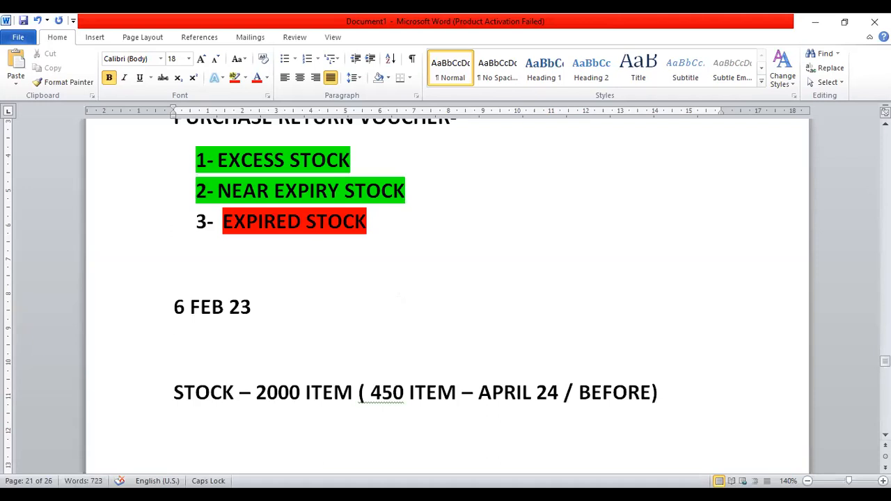
{"action": "type", "text": "SK"}
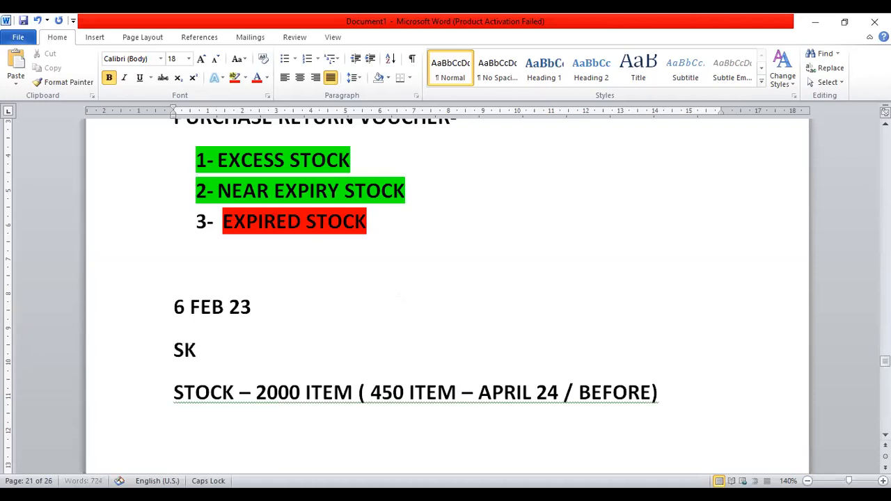
{"action": "type", "text": " LTD"}
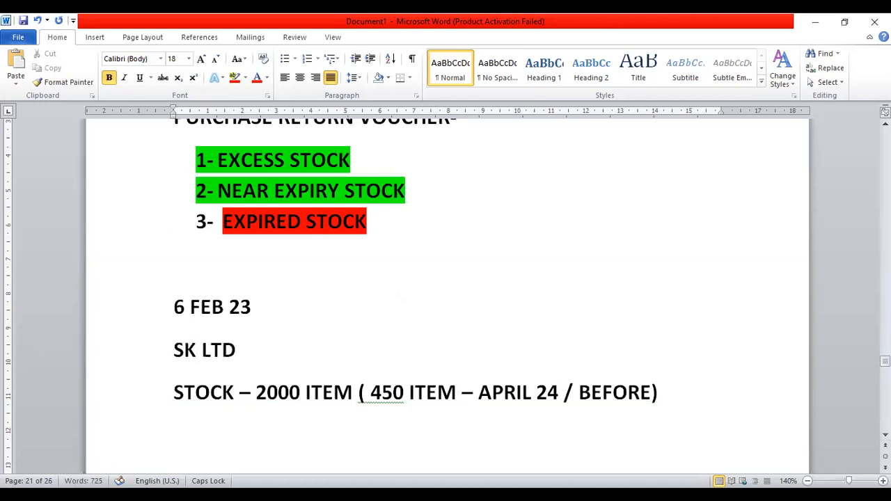
Step: Insert a line reading "PURCHASE RET" directly above SK LTD
{"action": "key", "text": "Left"}
{"action": "key", "text": "Left"}
{"action": "key", "text": "Left"}
{"action": "key", "text": "Left"}
{"action": "key", "text": "Left"}
{"action": "key", "text": "Left"}
{"action": "key", "text": "Return"}
{"action": "type", "text": "PUR"}
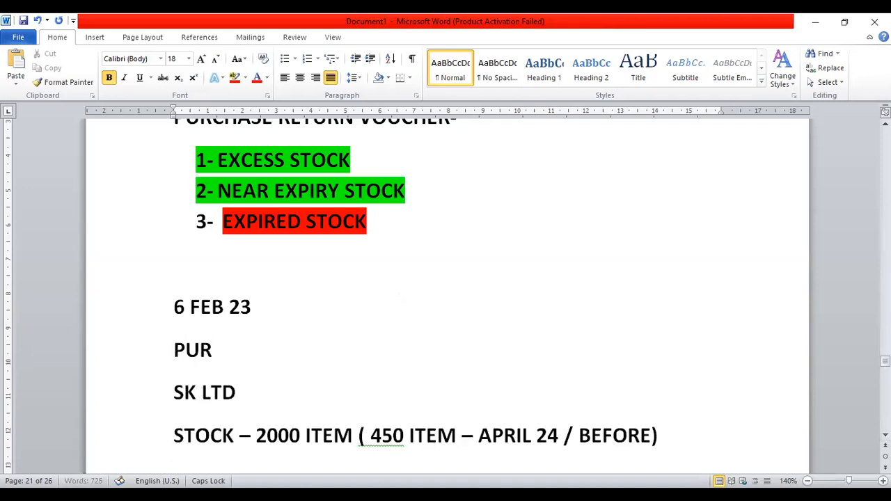
{"action": "type", "text": "CHASE RET"}
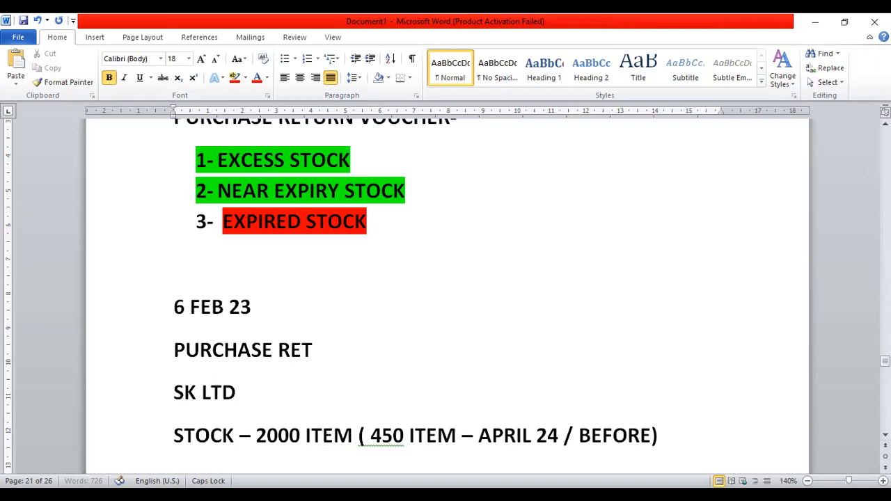
Step: Add the expiry limit "04/24" on its own line below SK LTD
{"action": "key", "text": "Down"}
{"action": "key", "text": "Down"}
{"action": "key", "text": "Down"}
{"action": "key", "text": "Down"}
{"action": "key", "text": "Down"}
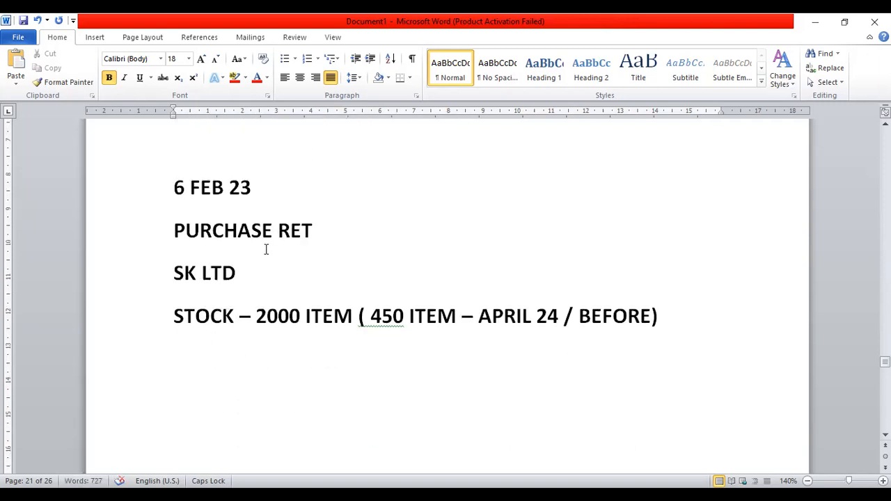
{"action": "left_click", "coordinate": [236, 279]}
{"action": "key", "text": "Return"}
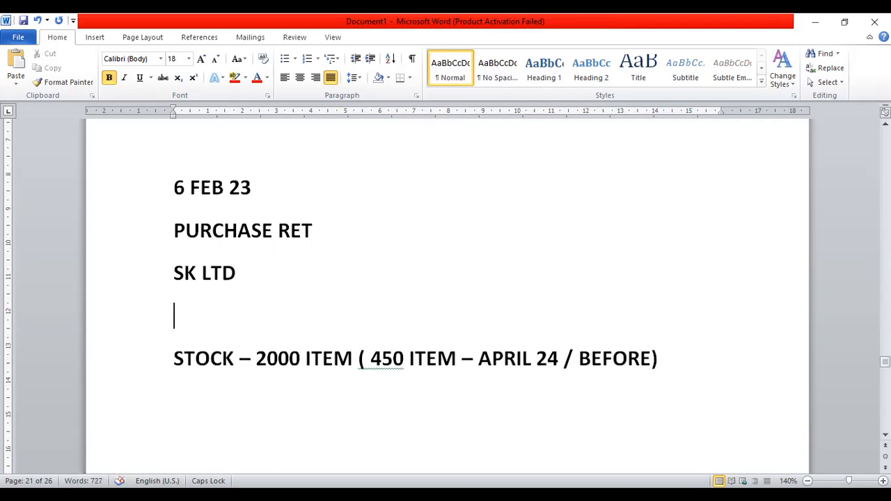
{"action": "type", "text": "04/"}
{"action": "type", "text": "4"}
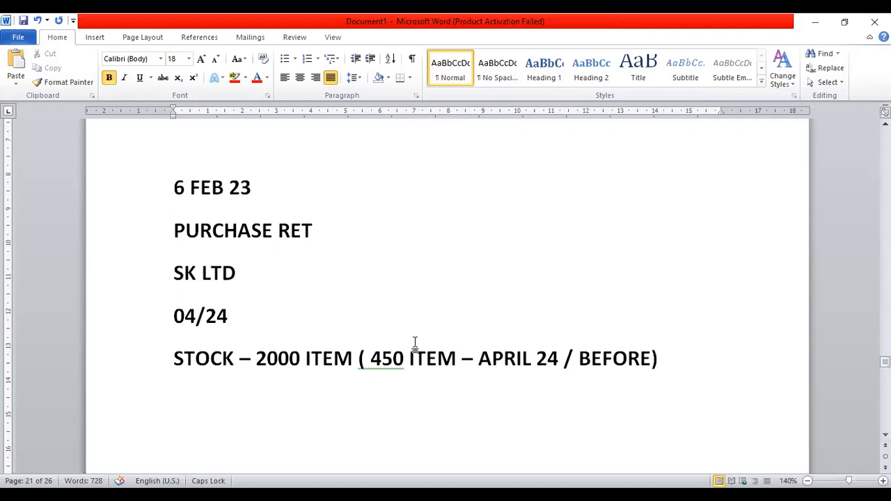
Step: Copy "450 ITEM" from the stock line onto a new line below 04/24
{"action": "left_click_drag", "start_coordinate": [377, 358], "coordinate": [437, 360]}
{"action": "key", "text": "ctrl+c"}
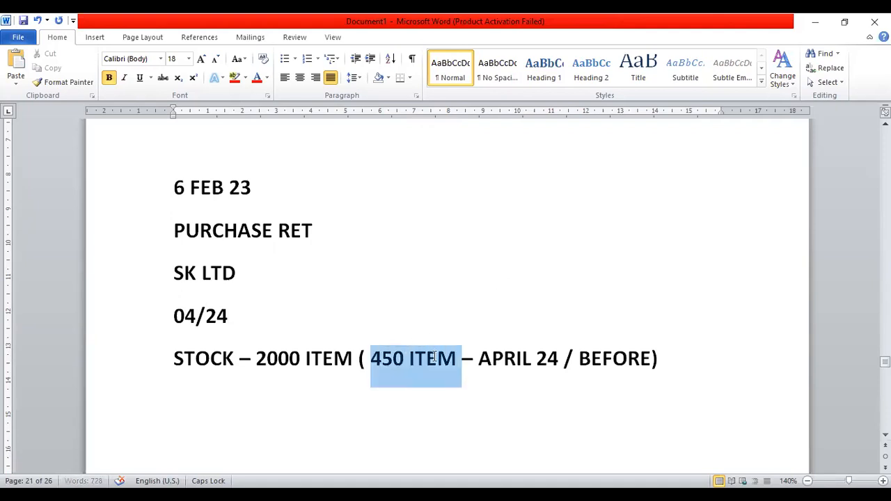
{"action": "left_click", "coordinate": [253, 330]}
{"action": "key", "text": "Return"}
{"action": "key", "text": "ctrl+v"}
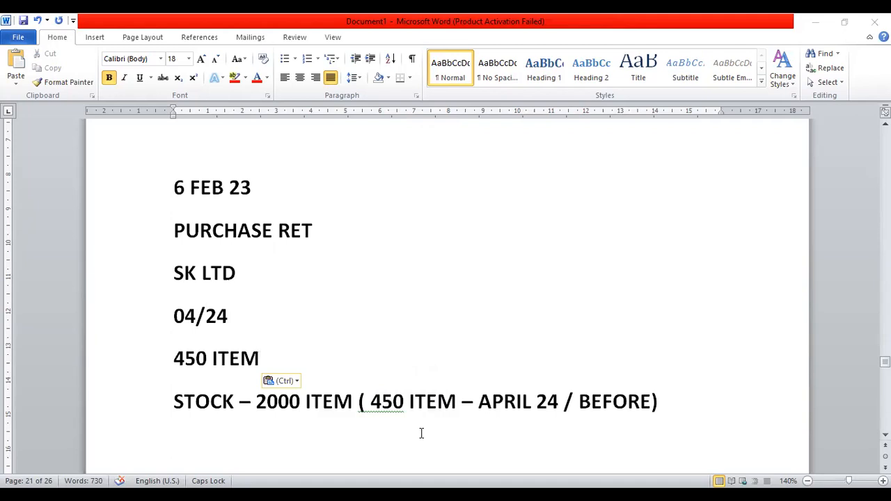
Step: Switch to Marg ERP, exit the open return without saving and restart it for MR SK LTD with party number A1234 and LOCAL type
{"action": "key", "text": "alt+Tab"}
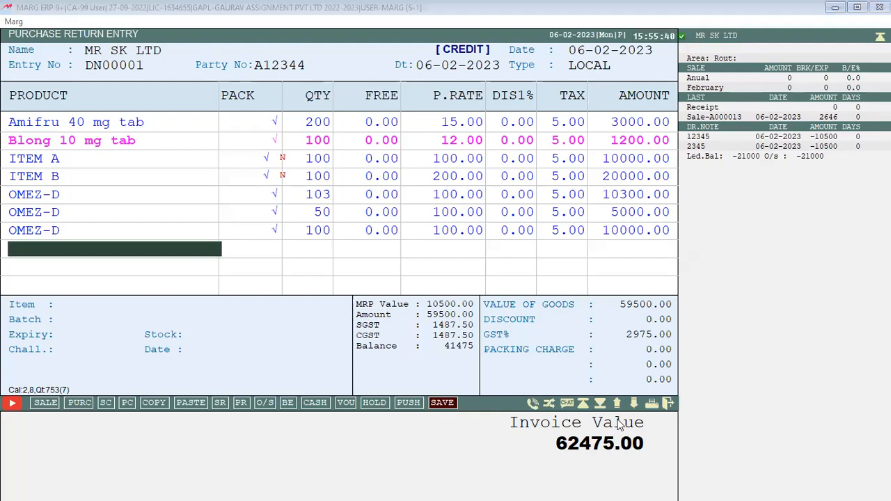
{"action": "left_click", "coordinate": [381, 5]}
{"action": "key", "text": "Escape"}
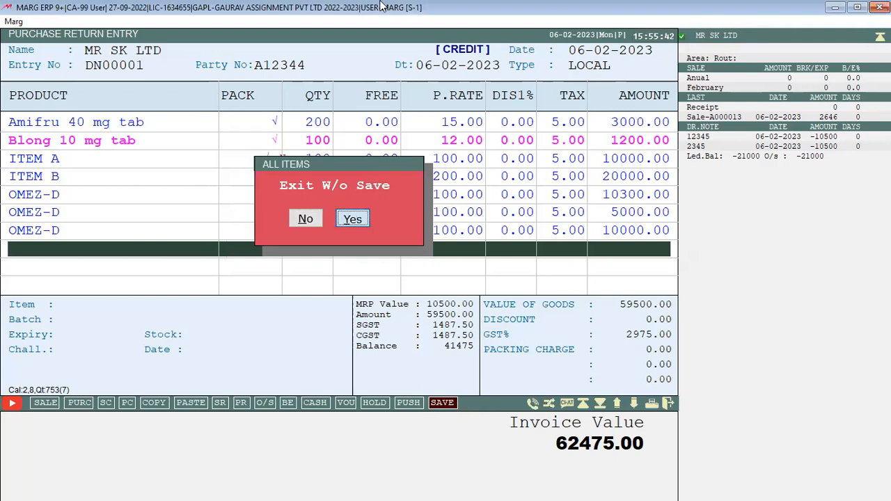
{"action": "key", "text": "Return"}
{"action": "key", "text": "Return"}
{"action": "type", "text": "A1234"}
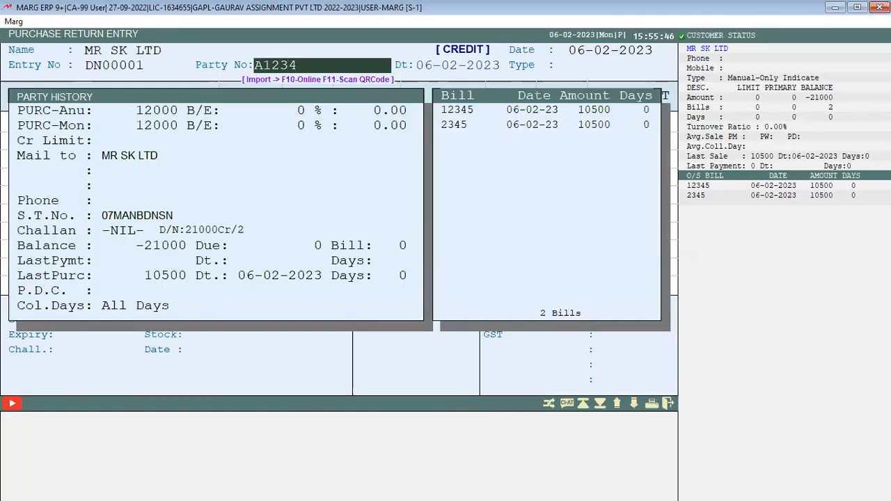
{"action": "key", "text": "Return"}
{"action": "key", "text": "Return"}
{"action": "key", "text": "Return"}
{"action": "key", "text": "Return"}
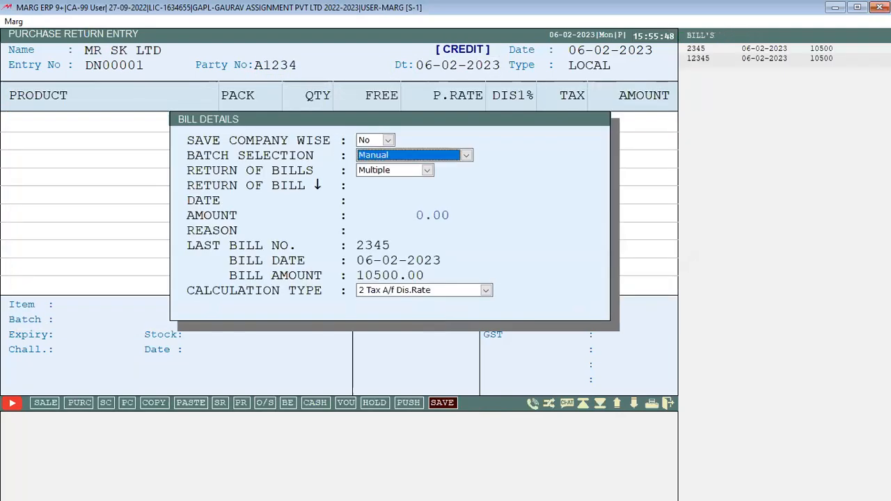
Step: Accept Manual batch selection and Multiple bills in the bill details, and enter EXCESS as the return reason
{"action": "key", "text": "Return"}
{"action": "key", "text": "Return"}
{"action": "type", "text": "EXCESS"}
{"action": "key", "text": "Return"}
{"action": "key", "text": "Return"}
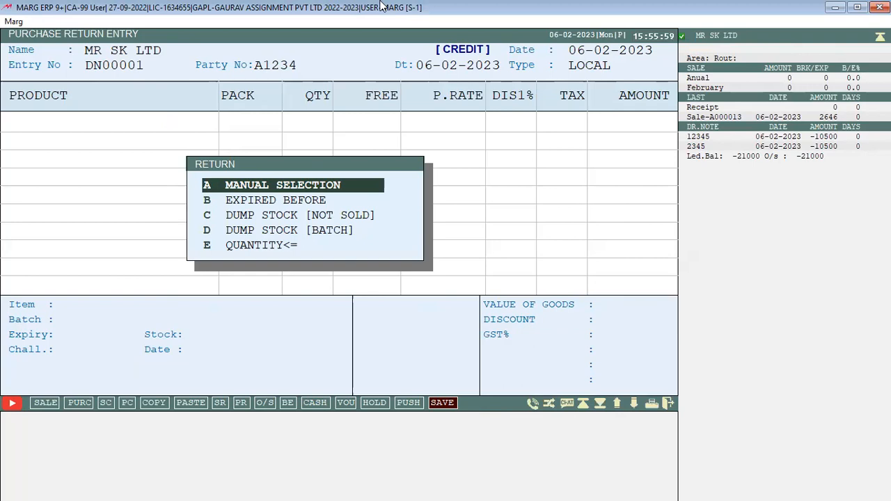
Step: Use the EXPIRED BEFORE return type with the expiry limit 4/24 and no manufacturer
{"action": "key", "text": "Down"}
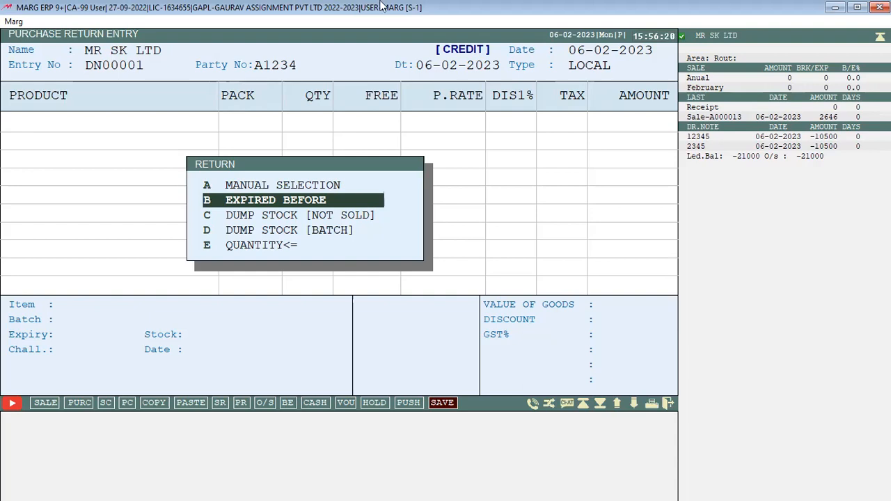
{"action": "key", "text": "Return"}
{"action": "type", "text": "4"}
{"action": "key", "text": "Return"}
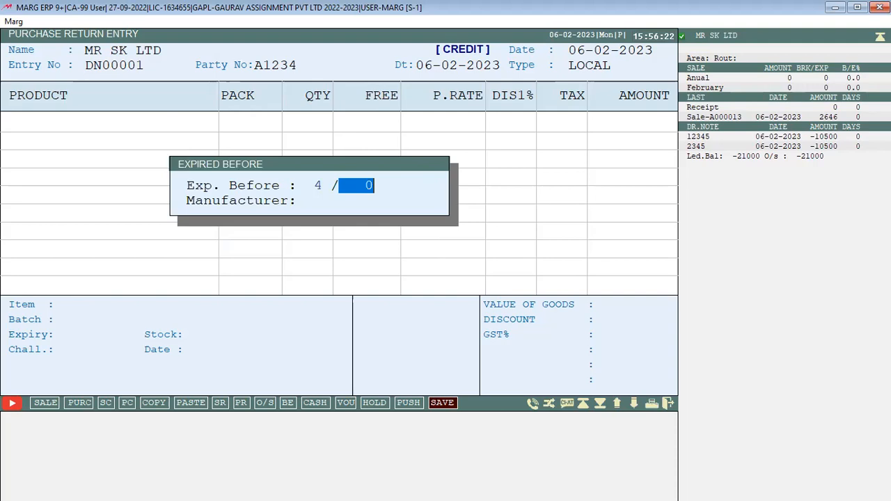
{"action": "type", "text": "24"}
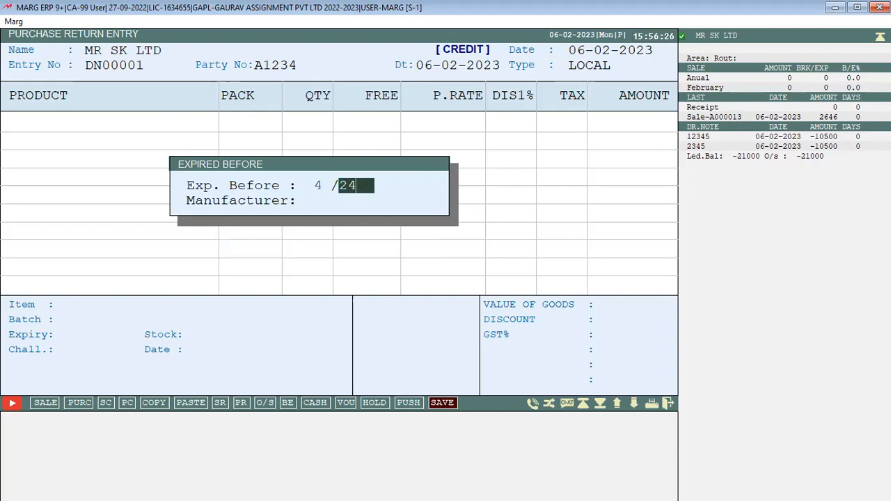
{"action": "key", "text": "Return"}
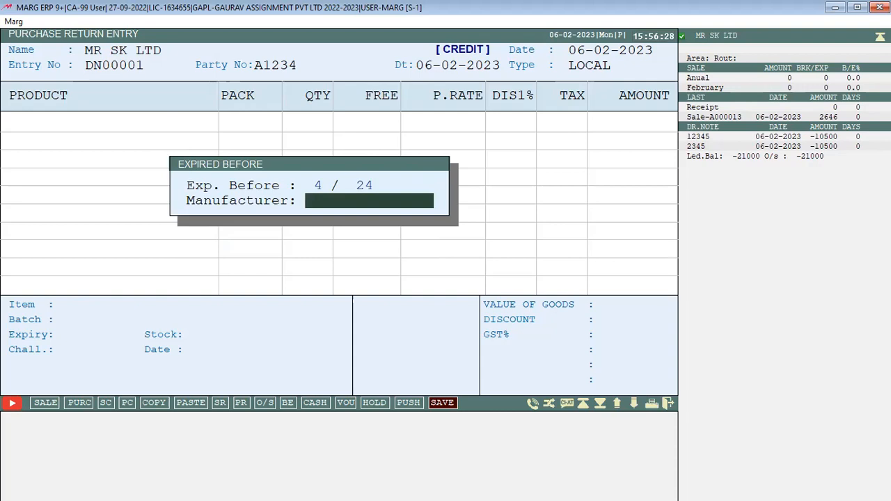
{"action": "key", "text": "Return"}
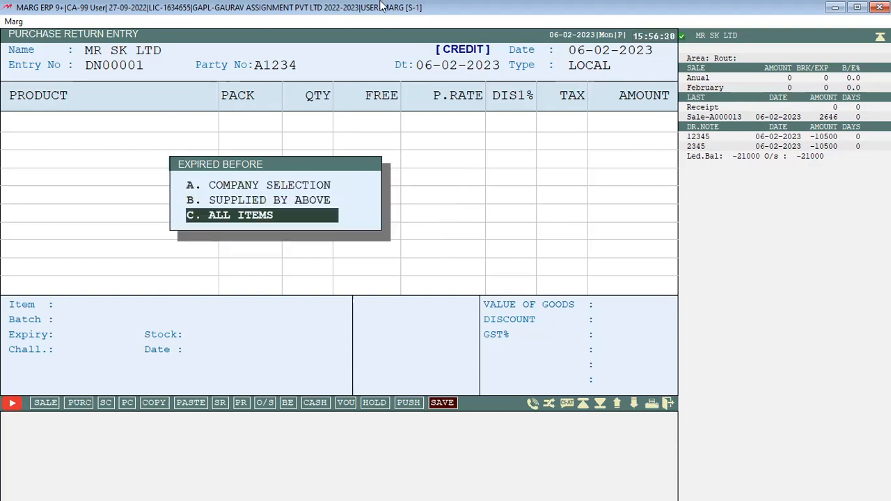
Step: Load ALL ITEMS within the expiry limit into the purchase return, acknowledging the Blong 10 mg tab alert
{"action": "key", "text": "Return"}
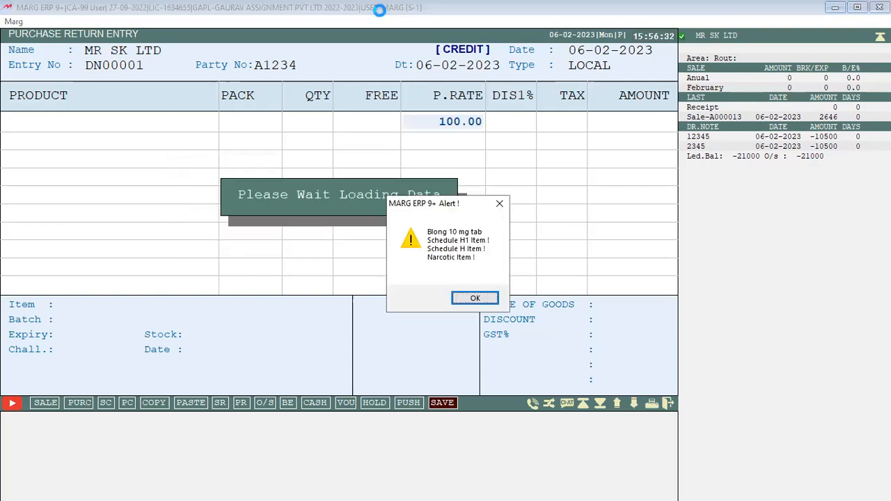
{"action": "key", "text": "Return"}
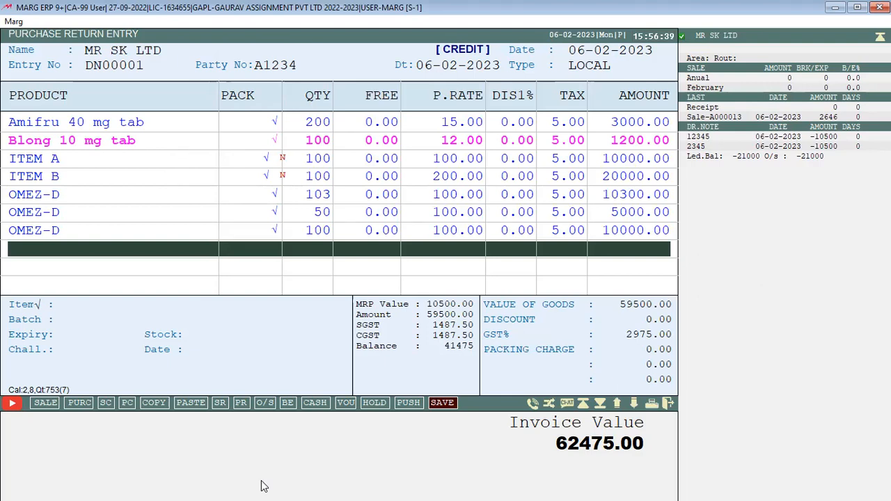
{"action": "key", "text": "ctrl+w"}
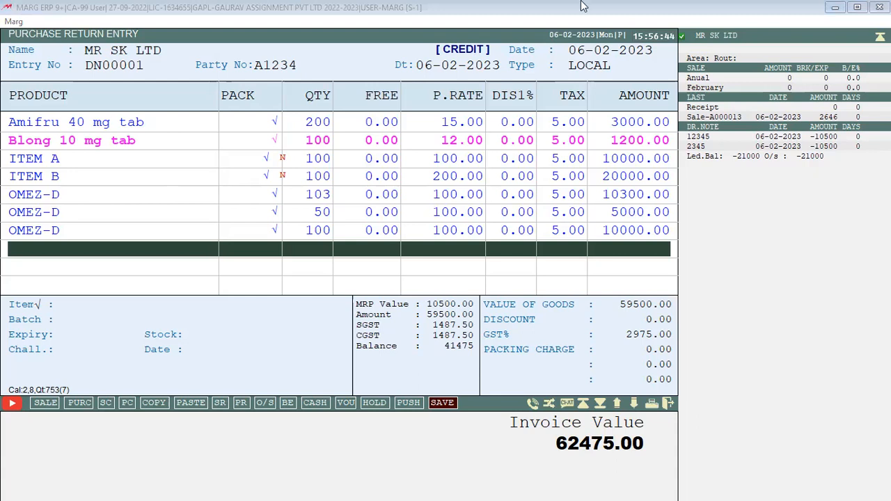
Step: Review the products loaded into the purchase return, including the OMEZ-D batch with quantity 103
{"action": "left_click", "coordinate": [382, 162]}
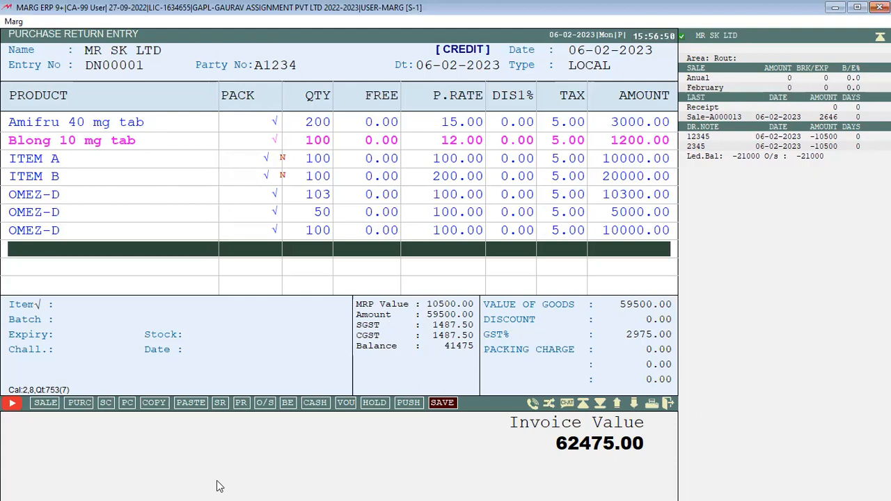
{"action": "left_click", "coordinate": [380, 6]}
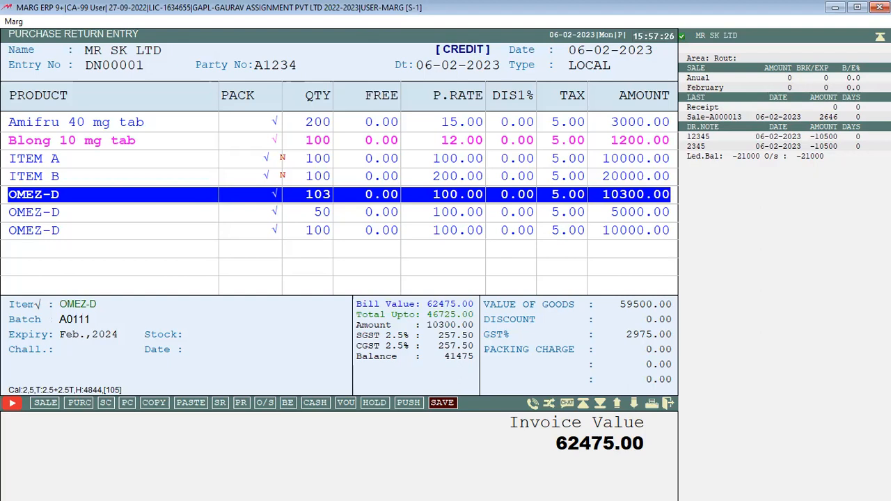
{"action": "left_click", "coordinate": [339, 247]}
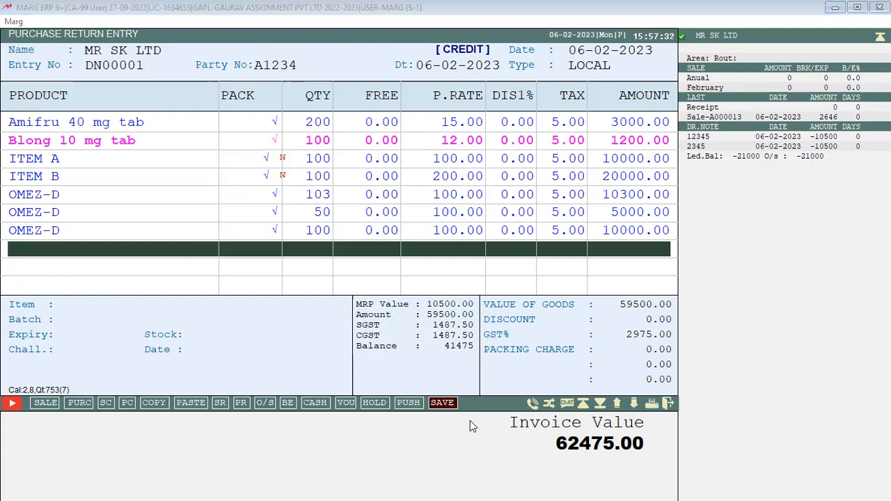
Step: Switch to the Microsoft Word notes and add the line "SK LTD – PURCHASE" in fresh space below the existing notes
{"action": "key", "text": "alt+Tab"}
{"action": "key", "text": "Return"}
{"action": "key", "text": "Return"}
{"action": "key", "text": "Return"}
{"action": "key", "text": "Return"}
{"action": "key", "text": "Return"}
{"action": "key", "text": "Return"}
{"action": "key", "text": "Return"}
{"action": "key", "text": "Return"}
{"action": "key", "text": "BackSpace"}
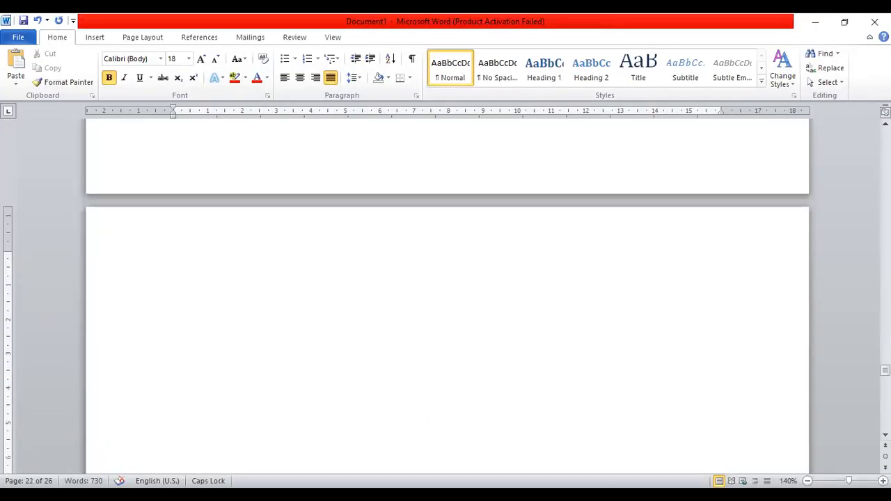
{"action": "type", "text": "SK L"}
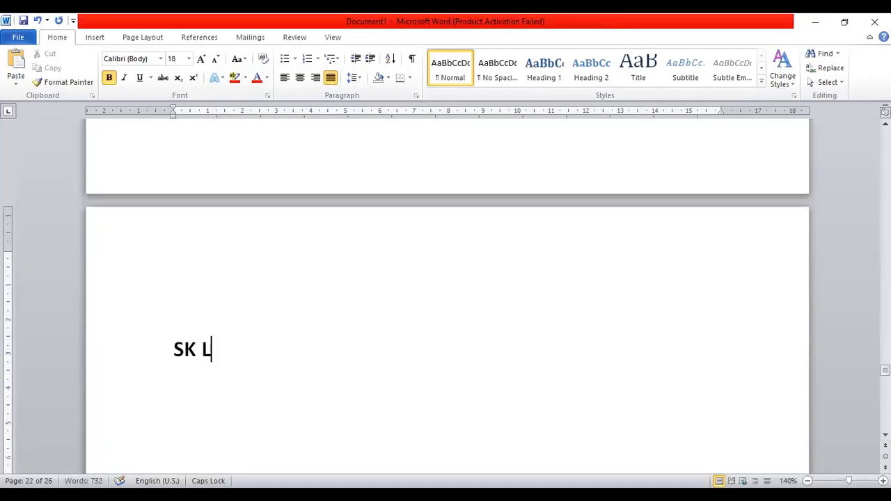
{"action": "type", "text": "TD -"}
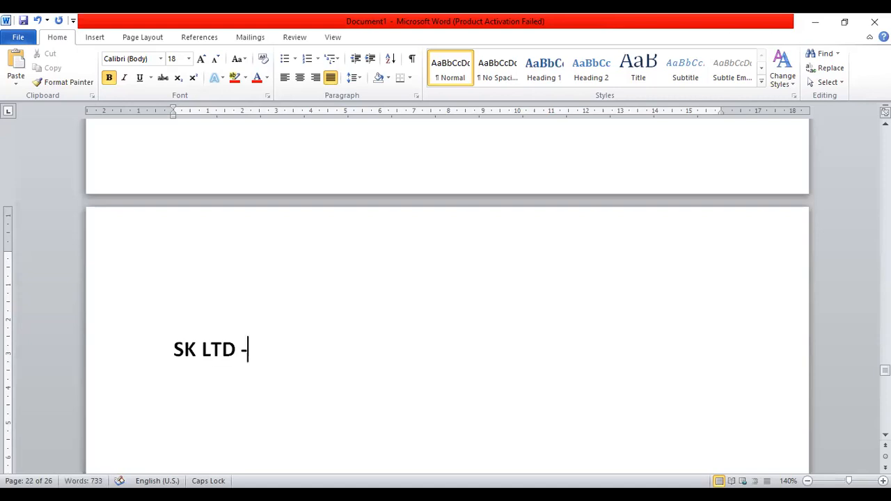
{"action": "type", "text": " PURCHASE"}
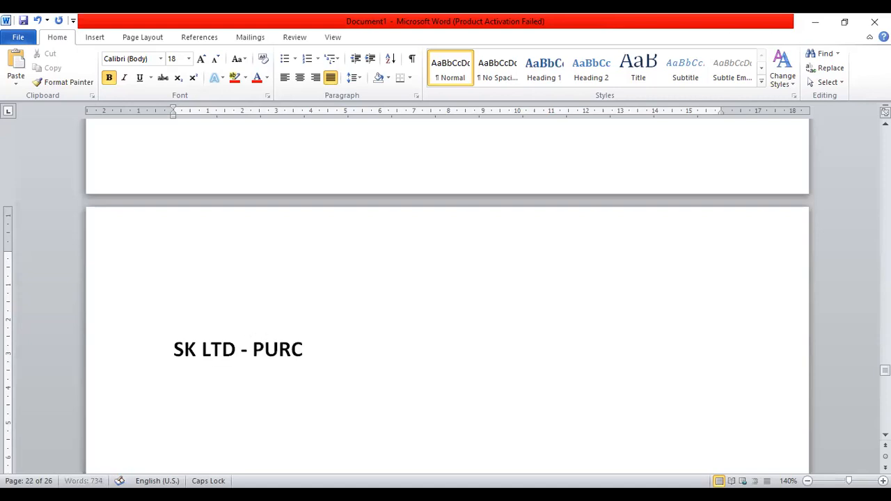
Step: Add the line "PURCHASE RET." beneath the SK LTD heading
{"action": "key", "text": "Return"}
{"action": "key", "text": "Return"}
{"action": "key", "text": "Return"}
{"action": "key", "text": "BackSpace"}
{"action": "key", "text": "BackSpace"}
{"action": "type", "text": "PURC"}
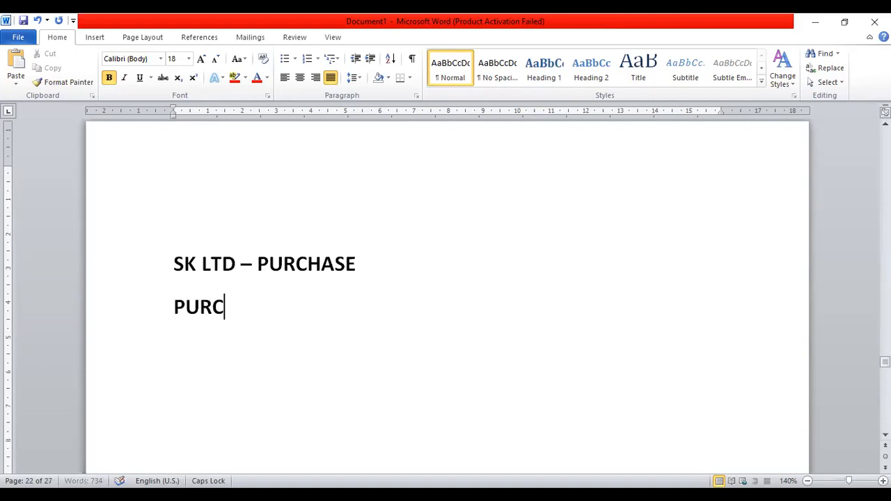
{"action": "type", "text": "HASE RET."}
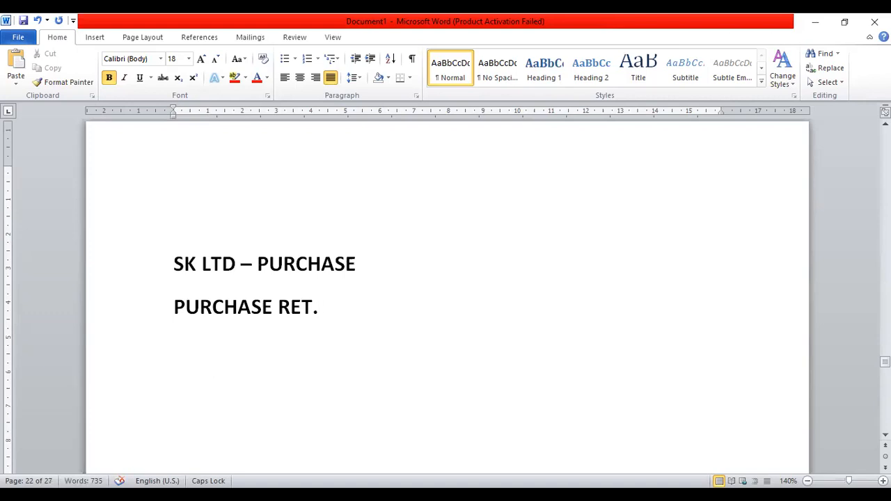
Step: Add the line "EXPIRY DATE ---04/24" below PURCHASE RET
{"action": "key", "text": "Return"}
{"action": "type", "text": "04/"}
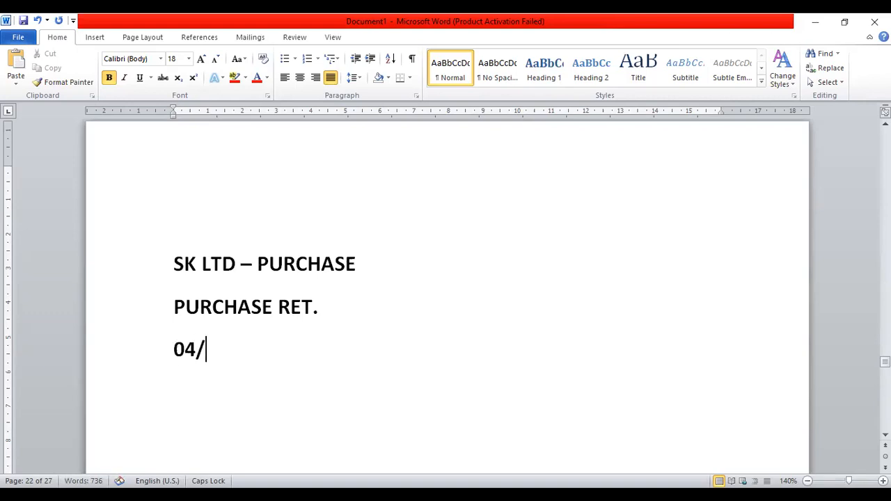
{"action": "type", "text": "24"}
{"action": "key", "text": "Left"}
{"action": "key", "text": "Left"}
{"action": "key", "text": "Left"}
{"action": "key", "text": "Left"}
{"action": "type", "text": "EXPIRY DATE "}
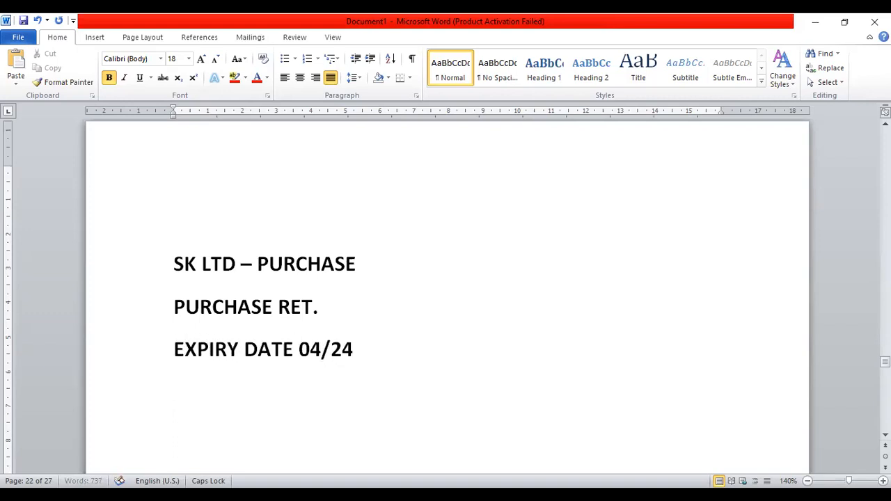
{"action": "type", "text": "0"}
{"action": "key", "text": "BackSpace"}
{"action": "type", "text": "---"}
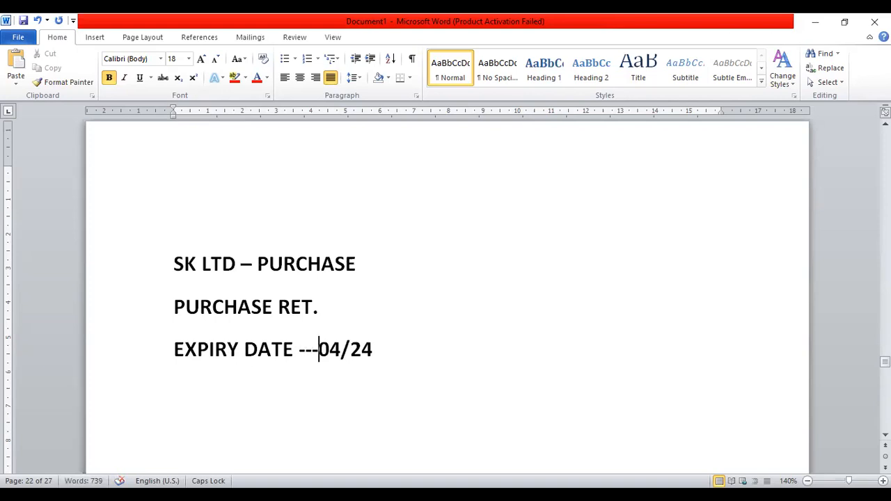
Step: Add the line "ITEM 2000 – ( 450 ITEM – APR 24)" beneath the expiry date
{"action": "key", "text": "Right"}
{"action": "key", "text": "Right"}
{"action": "key", "text": "Right"}
{"action": "key", "text": "Right"}
{"action": "key", "text": "Right"}
{"action": "key", "text": "Return"}
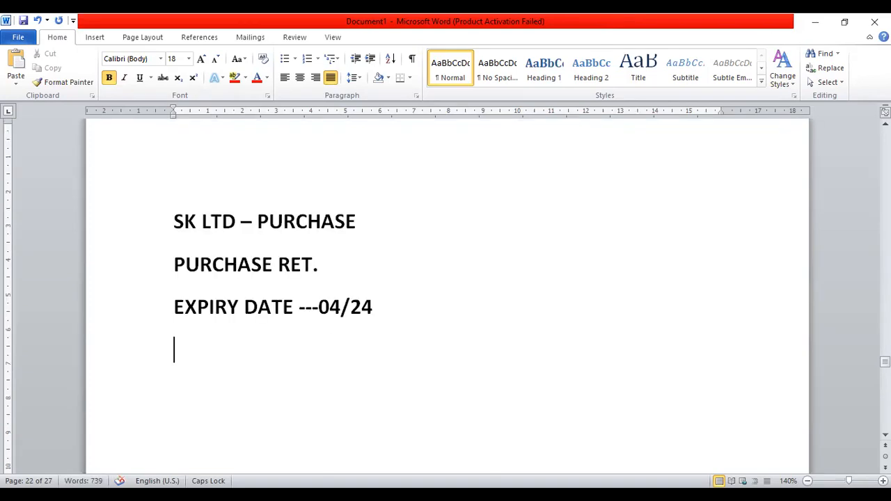
{"action": "type", "text": "ITEM 2"}
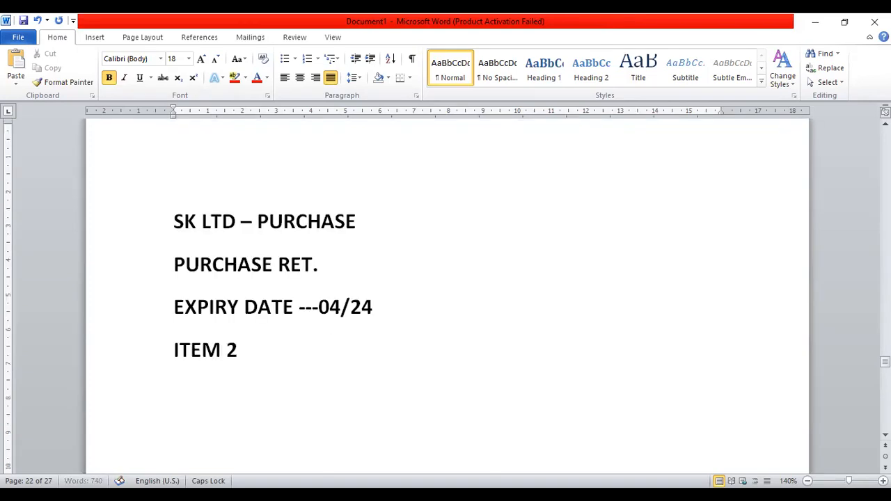
{"action": "type", "text": "000 - "}
{"action": "type", "text": "( 450"}
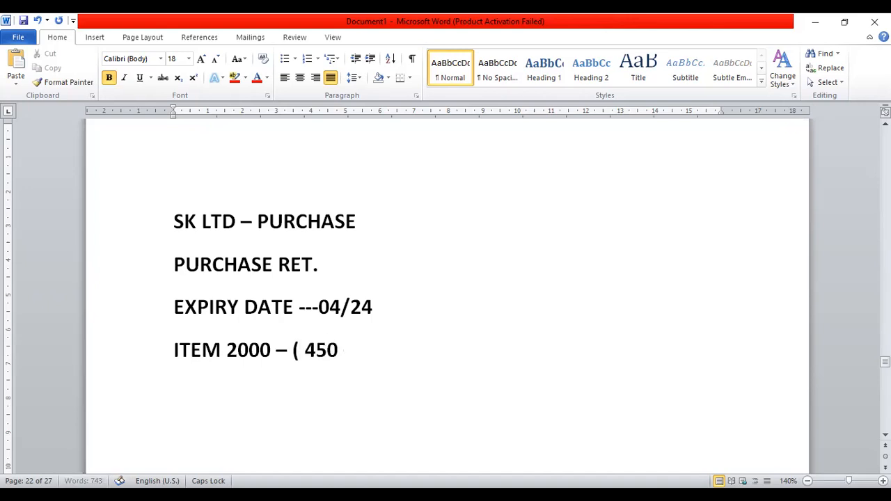
{"action": "type", "text": " ITEM - "}
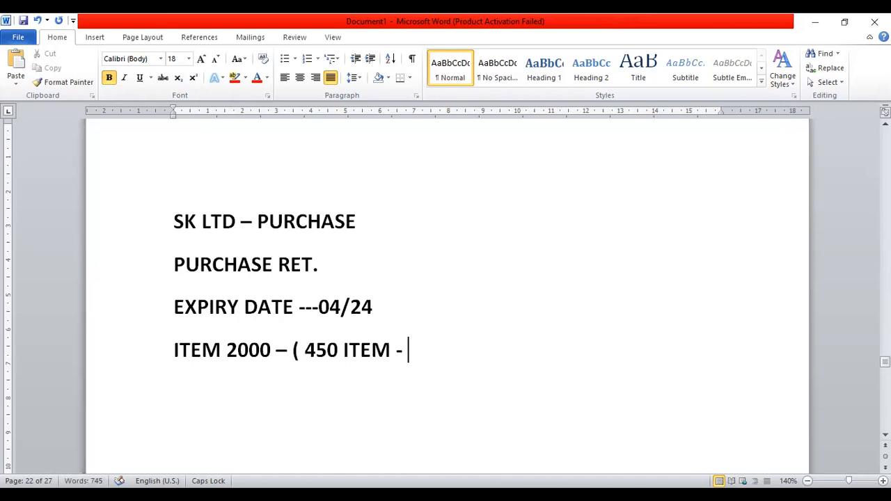
{"action": "type", "text": "APR 24)"}
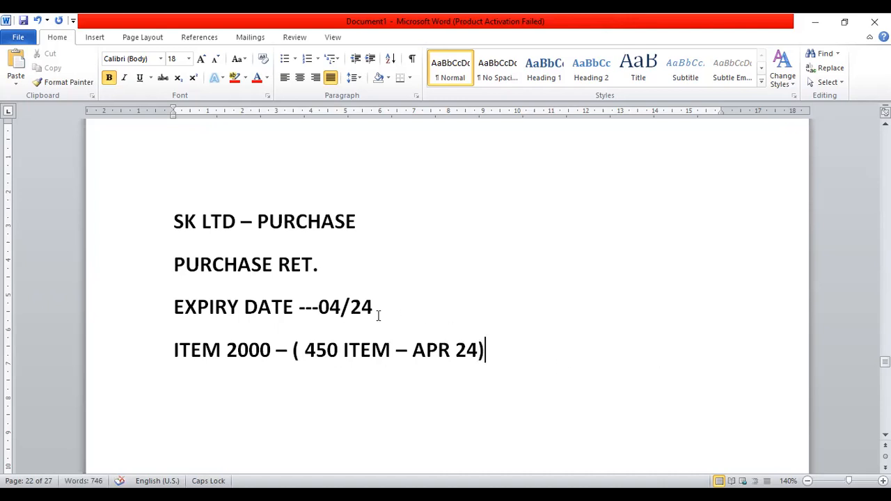
Step: Insert the line "450 ITEM" between PURCHASE RET. and the expiry date
{"action": "left_click", "coordinate": [325, 268]}
{"action": "key", "text": "Return"}
{"action": "type", "text": "4"}
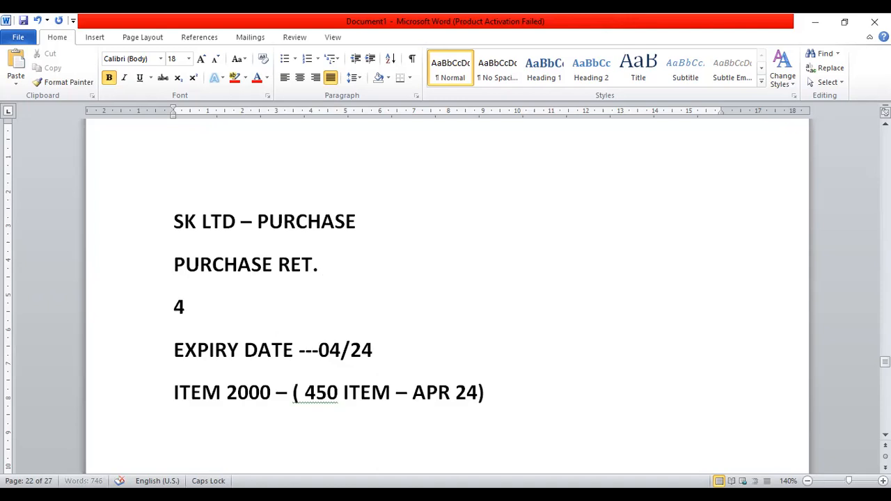
{"action": "type", "text": "50 ITEM"}
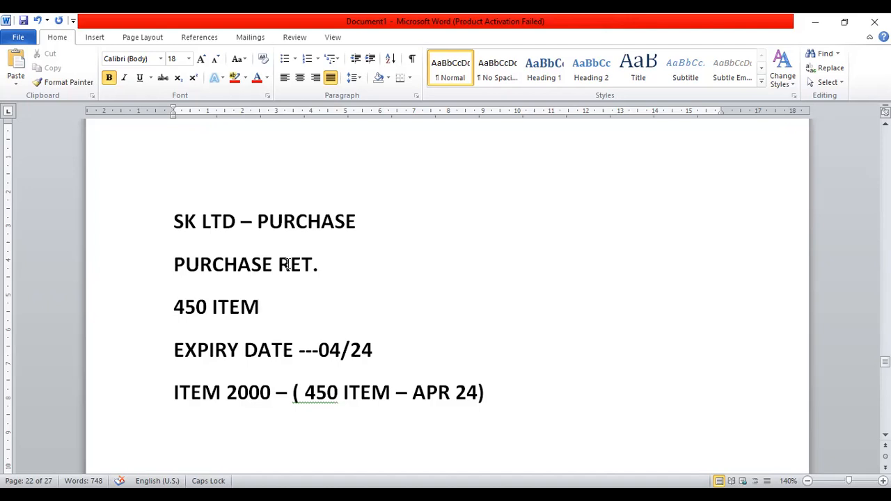
Step: Highlight the EXPIRY DATE ---04/24 line in yellow
{"action": "left_click_drag", "start_coordinate": [173, 356], "coordinate": [384, 348]}
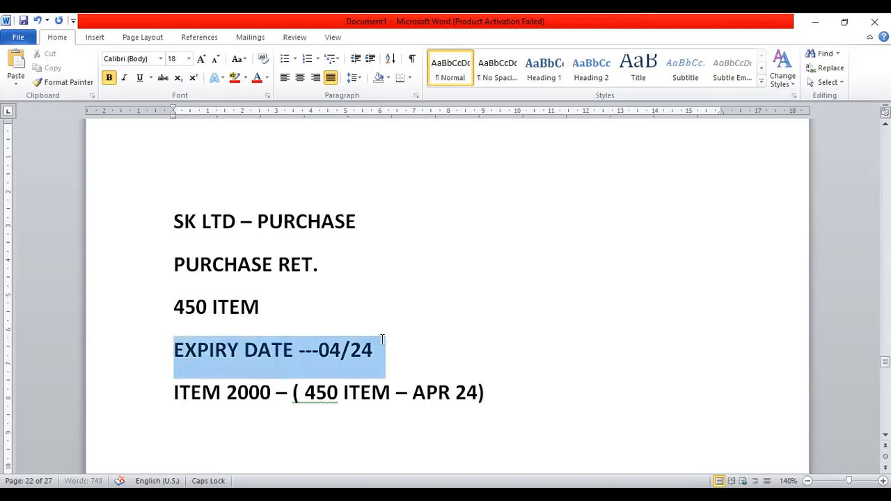
{"action": "left_click", "coordinate": [245, 78]}
{"action": "left_click", "coordinate": [239, 95]}
{"action": "left_click", "coordinate": [341, 351]}
{"action": "left_click_drag", "start_coordinate": [341, 353], "coordinate": [329, 354]}
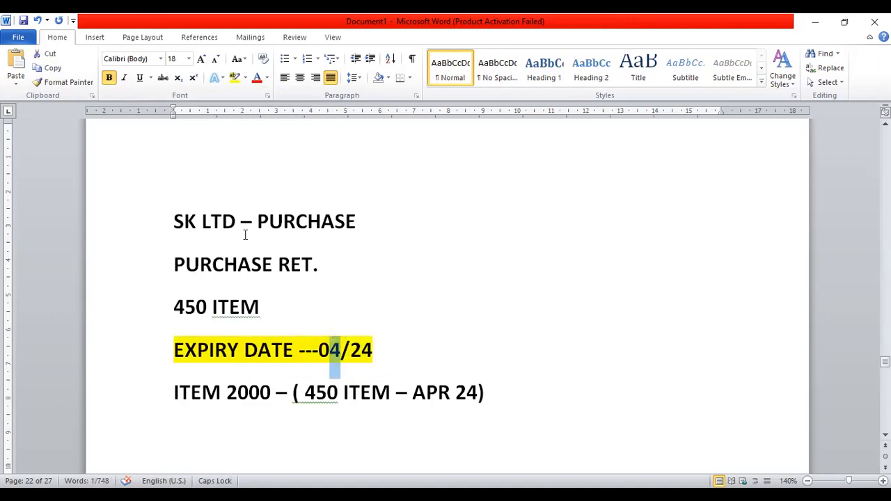
{"action": "left_click", "coordinate": [376, 354]}
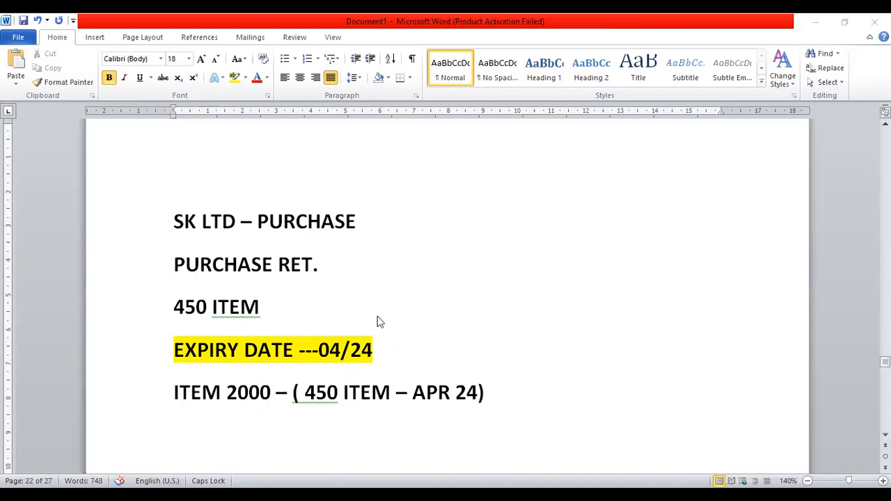
Step: Compare the 450 ITEM and 04/24 notes with the loaded purchase return in Marg ERP
{"action": "key", "text": "alt+Tab"}
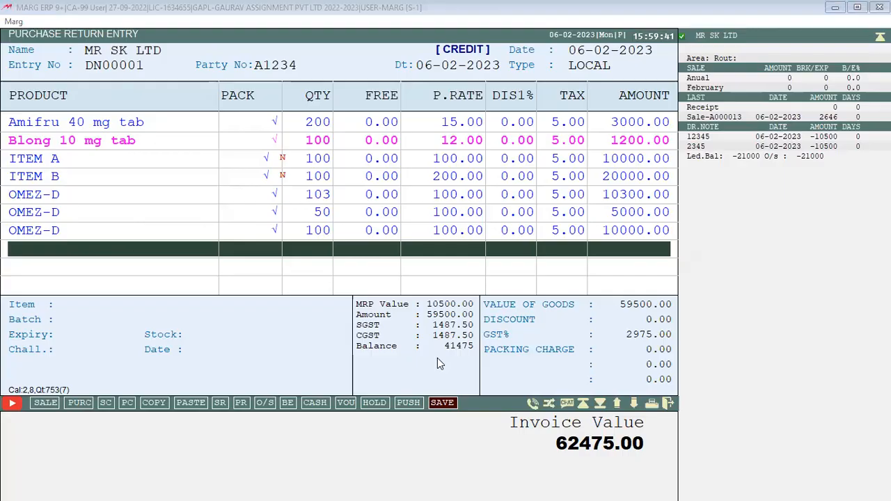
{"action": "key", "text": "alt+Tab"}
{"action": "left_click_drag", "start_coordinate": [172, 393], "coordinate": [395, 400]}
{"action": "left_click", "coordinate": [311, 401]}
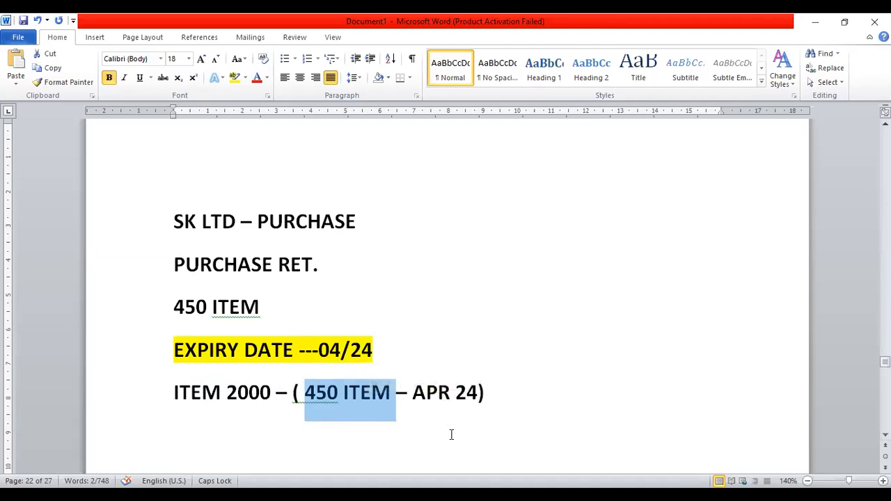
{"action": "key", "text": "alt+Tab"}
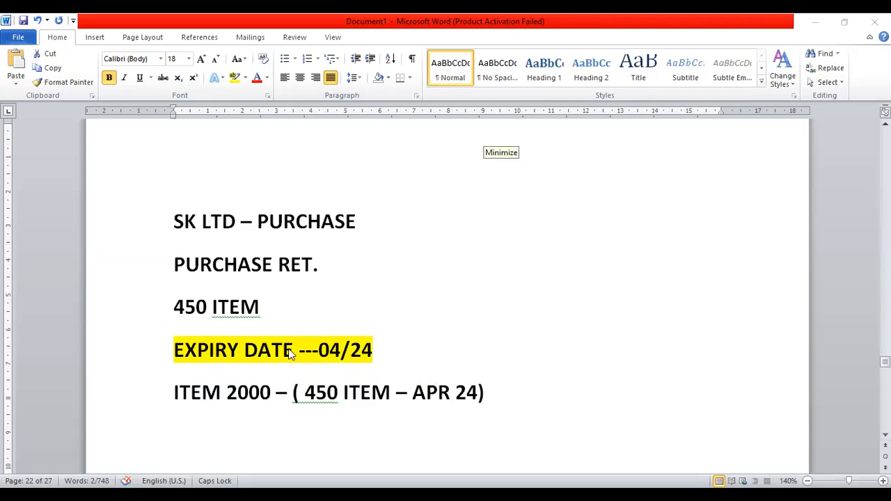
{"action": "left_click", "coordinate": [318, 351]}
{"action": "left_click_drag", "start_coordinate": [318, 351], "coordinate": [376, 351]}
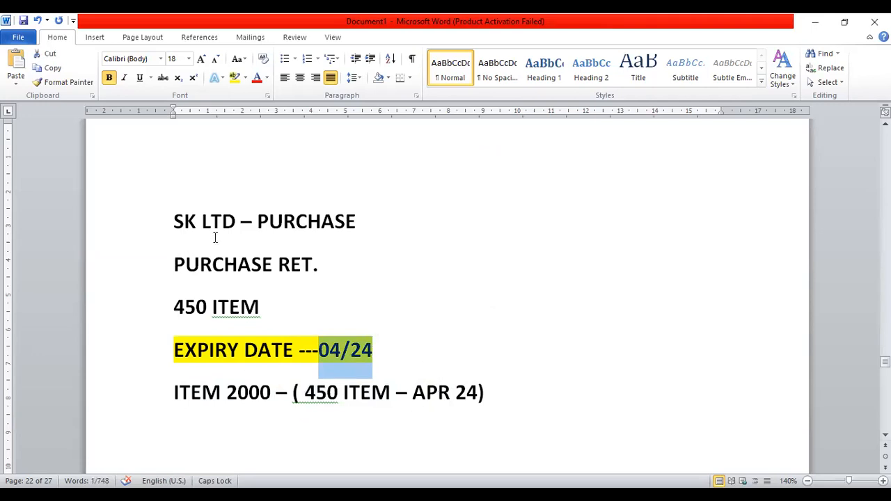
{"action": "left_click", "coordinate": [261, 308]}
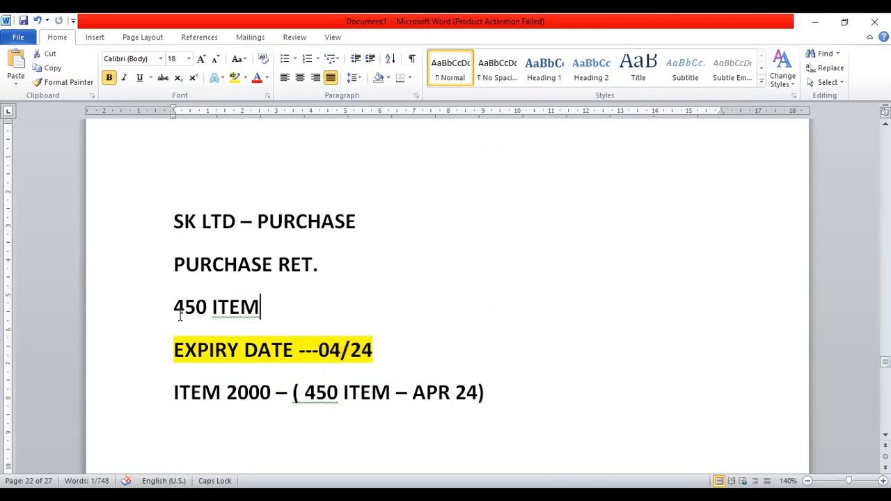
{"action": "left_click", "coordinate": [123, 325]}
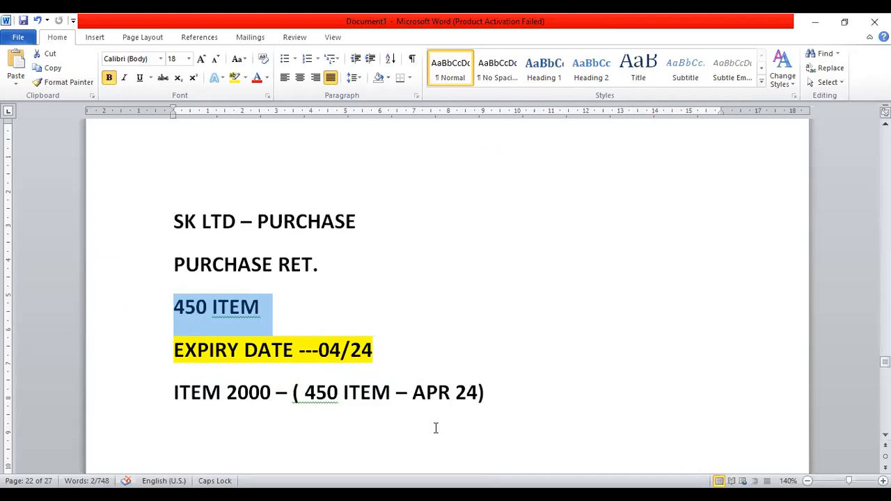
{"action": "key", "text": "alt+Tab"}
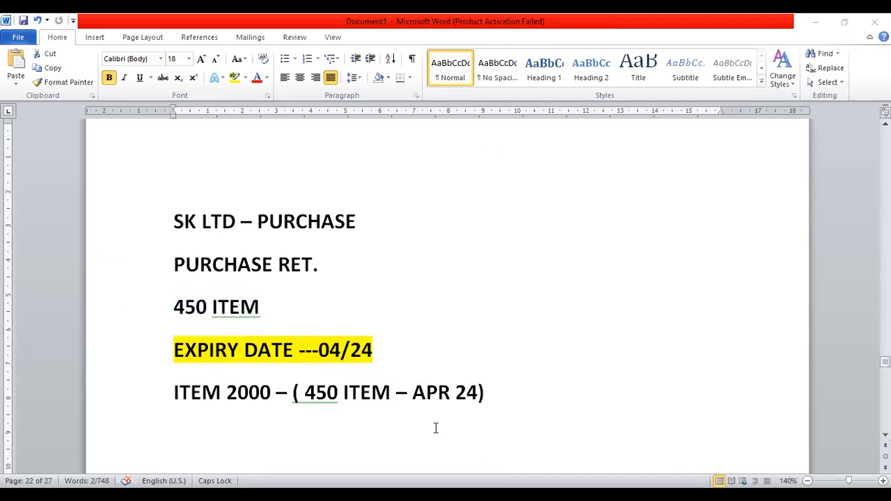
{"action": "key", "text": "alt+Tab"}
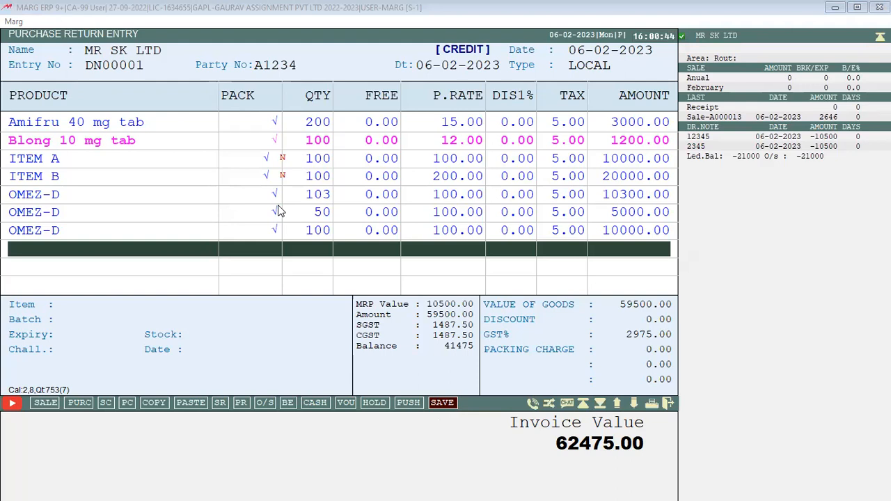
Step: Exit the open purchase return in Marg ERP without saving and move to MR TK LTD in the ledger list
{"action": "left_click", "coordinate": [287, 6]}
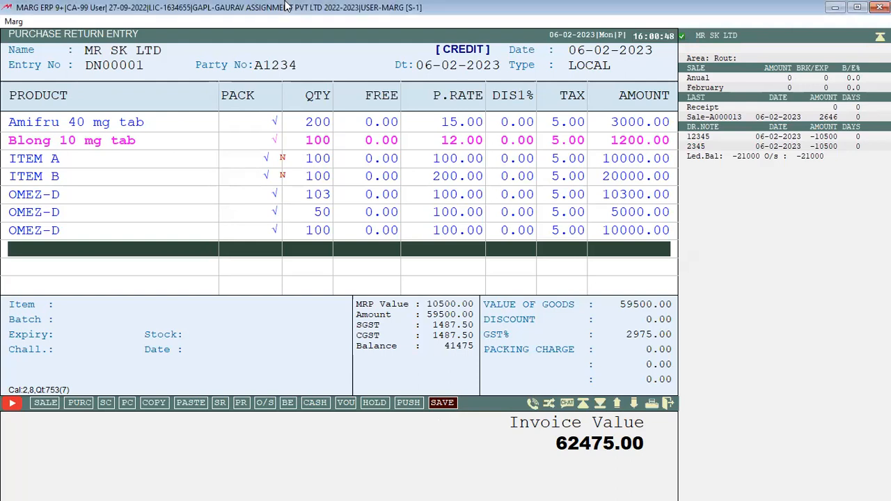
{"action": "key", "text": "Escape"}
{"action": "key", "text": "Right"}
{"action": "key", "text": "Return"}
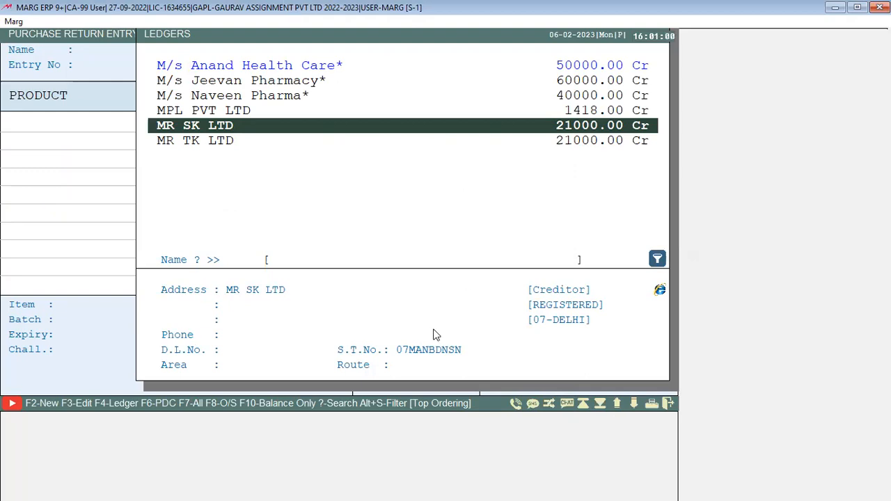
{"action": "key", "text": "Down"}
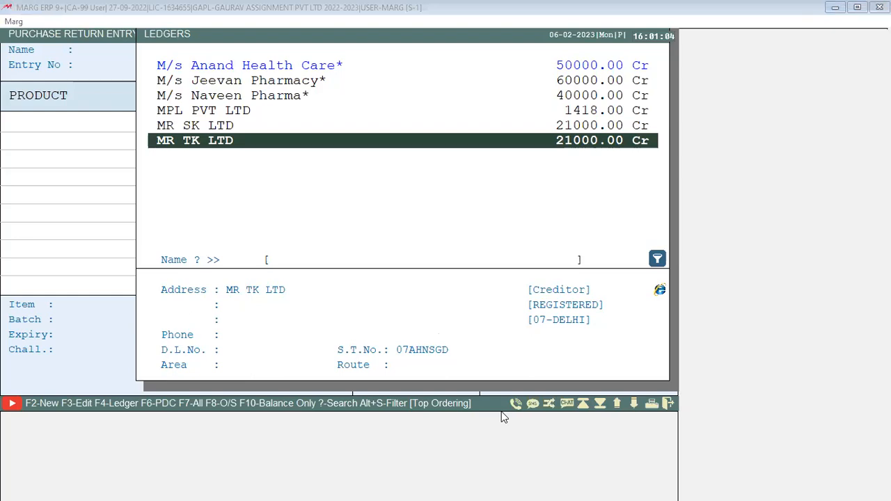
Step: Switch to the Word notes and insert BEFORE ahead of EXPIRY DATE in the highlighted line
{"action": "key", "text": "alt+Tab"}
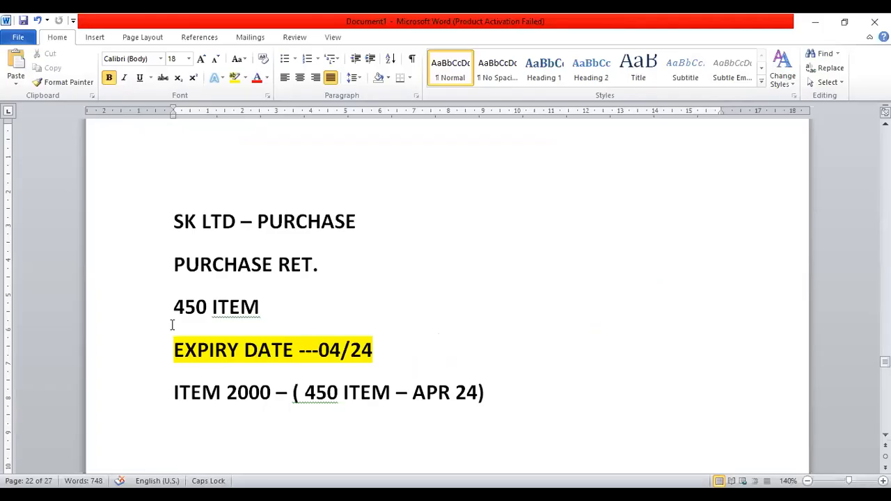
{"action": "left_click", "coordinate": [173, 341]}
{"action": "type", "text": "BEFO"}
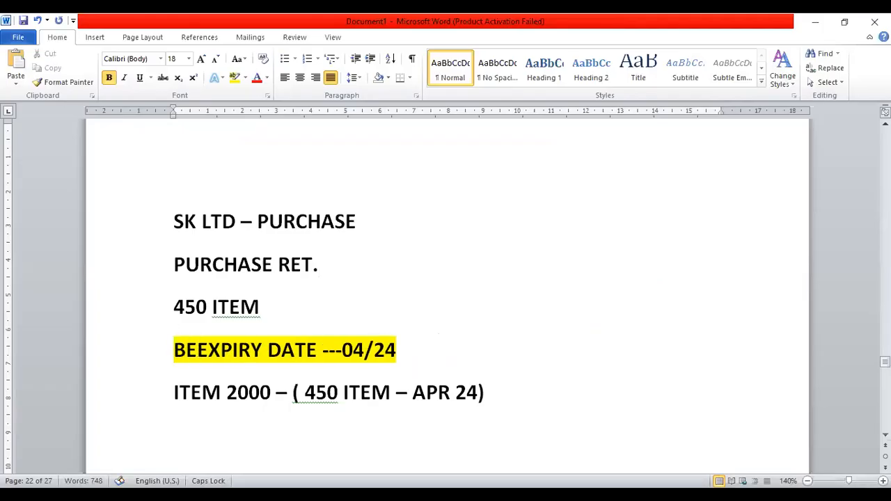
{"action": "type", "text": "RE"}
Step: Delete the 450 ITEM line and the ITEM 2000 line around the highlighted expiry note
{"action": "left_click", "coordinate": [182, 306]}
{"action": "left_click_drag", "start_coordinate": [180, 306], "coordinate": [274, 308]}
{"action": "key", "text": "Delete"}
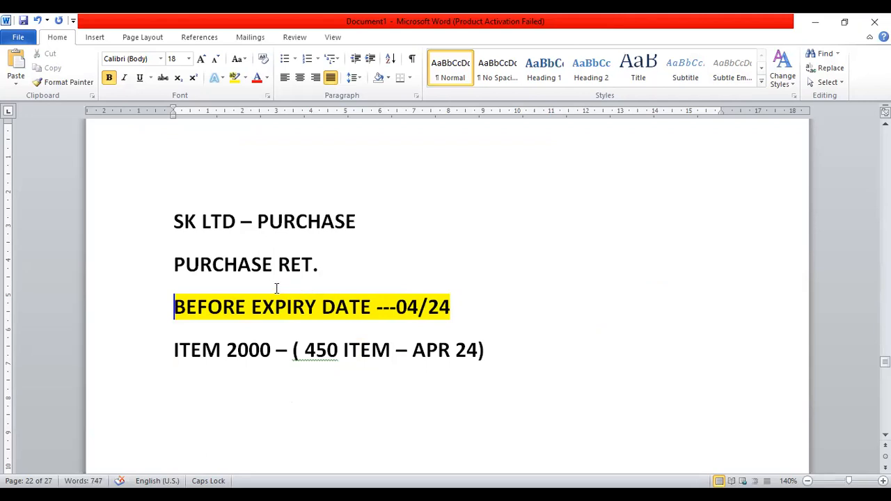
{"action": "left_click_drag", "start_coordinate": [175, 348], "coordinate": [509, 357]}
{"action": "key", "text": "Delete"}
Step: Change the highlight of the BEFORE EXPIRY DATE ---04/24 line to green
{"action": "left_click", "coordinate": [460, 314]}
{"action": "left_click", "coordinate": [151, 322]}
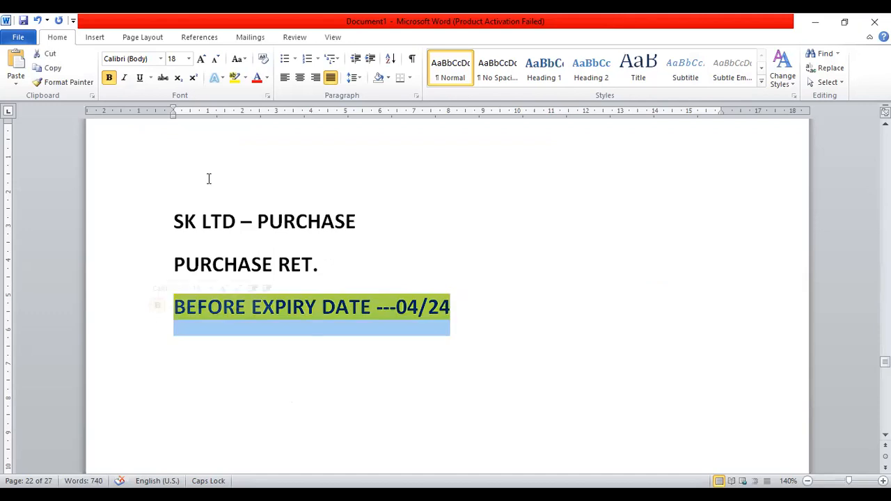
{"action": "left_click", "coordinate": [245, 78]}
{"action": "left_click", "coordinate": [253, 92]}
{"action": "left_click", "coordinate": [290, 324]}
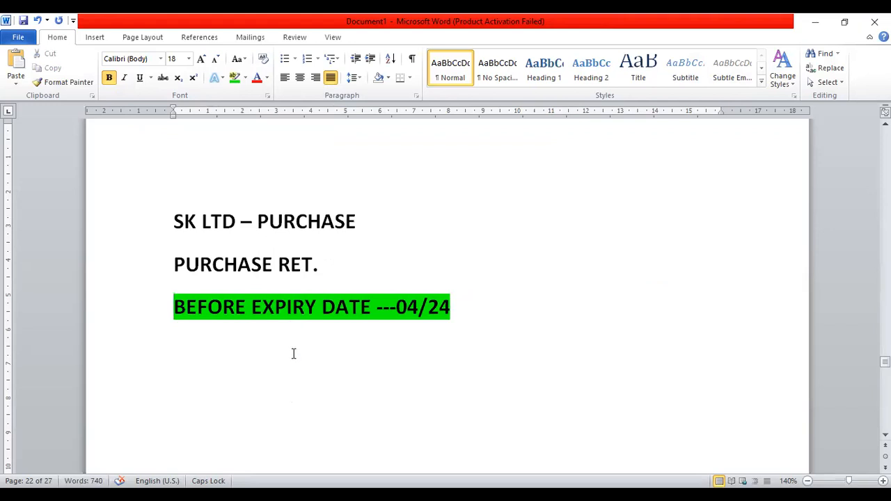
Step: Add a new line reading "IF PURCHASE" below the green expiry note
{"action": "left_click", "coordinate": [465, 302]}
{"action": "key", "text": "Return"}
{"action": "type", "text": "IF PURCHASE"}
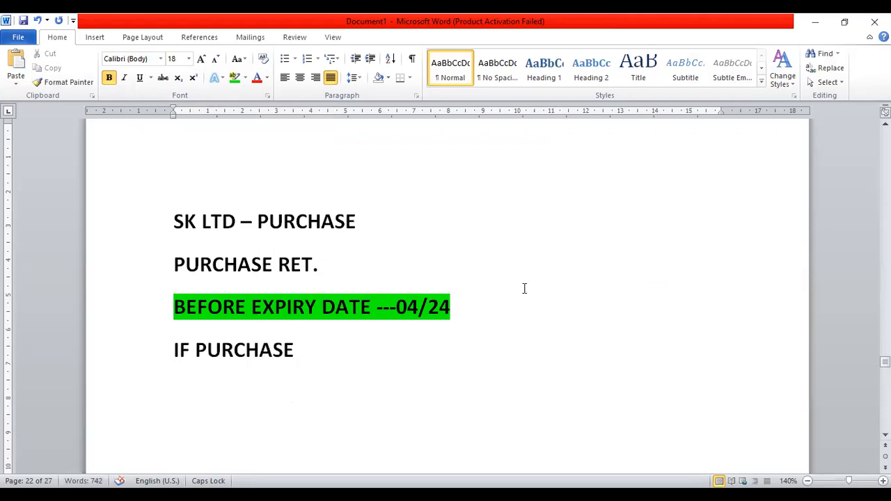
Step: Append "( 450 ITEM)" to the end of the green expiry date line
{"action": "left_click", "coordinate": [492, 311]}
{"action": "type", "text": "( 450 "}
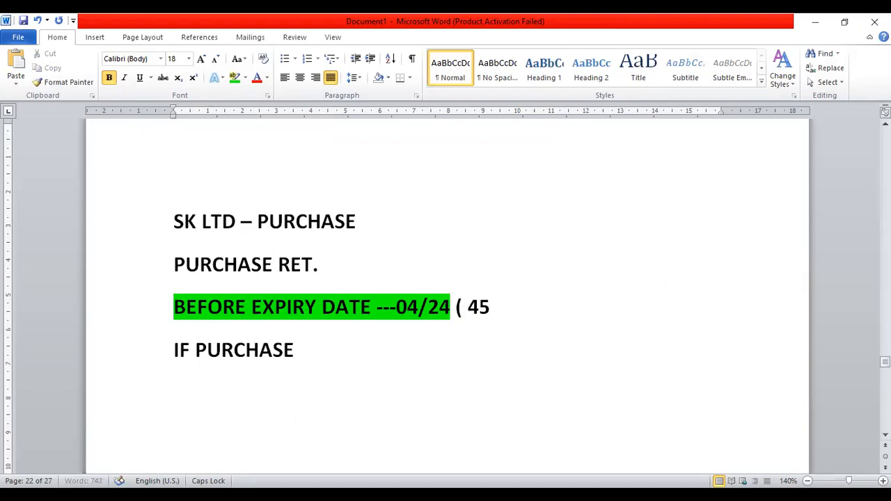
{"action": "type", "text": "ITEM)"}
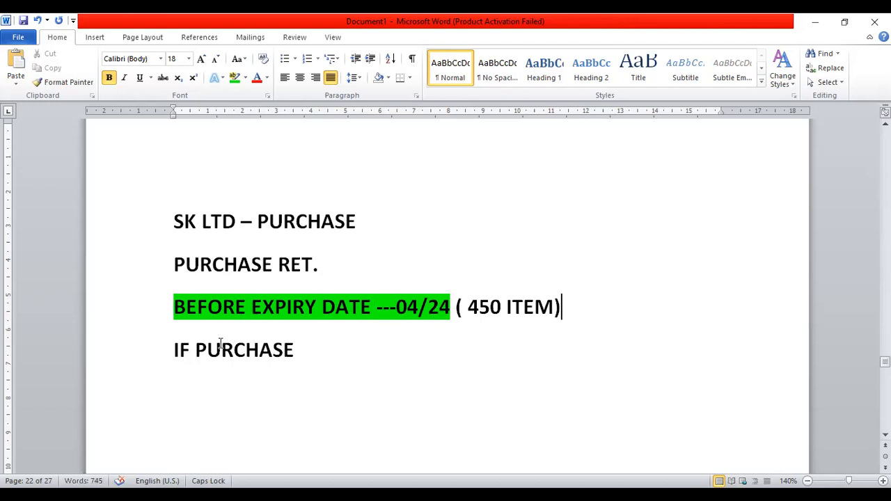
{"action": "left_click_drag", "start_coordinate": [174, 350], "coordinate": [189, 352]}
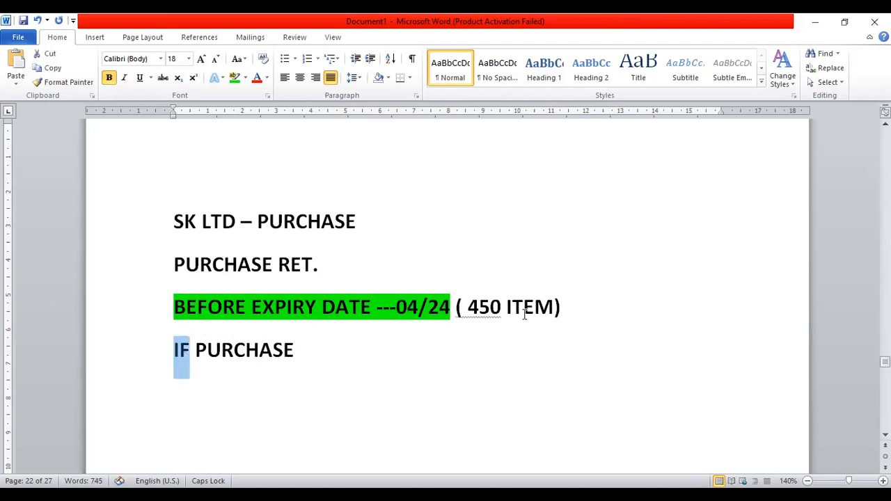
{"action": "left_click", "coordinate": [289, 350]}
{"action": "left_click", "coordinate": [145, 350]}
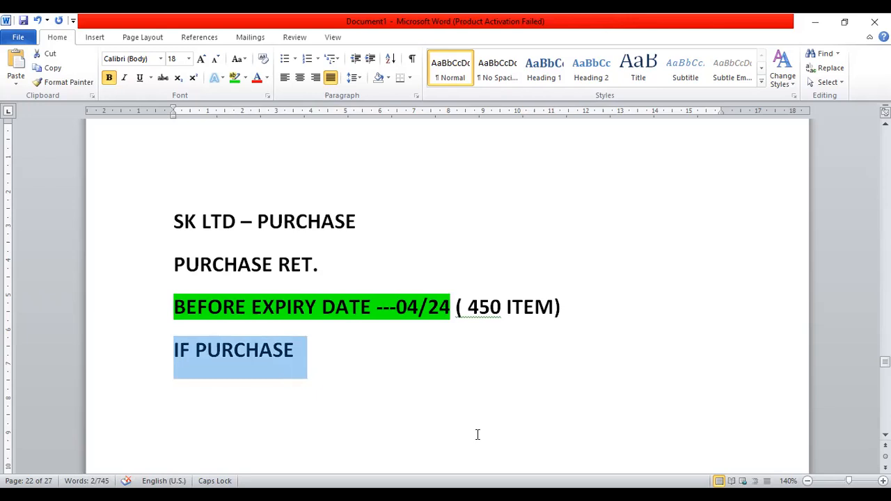
Step: Switch to Marg ERP, choose the MR SK LTD ledger for the purchase return and fill in the party number
{"action": "key", "text": "alt+Tab"}
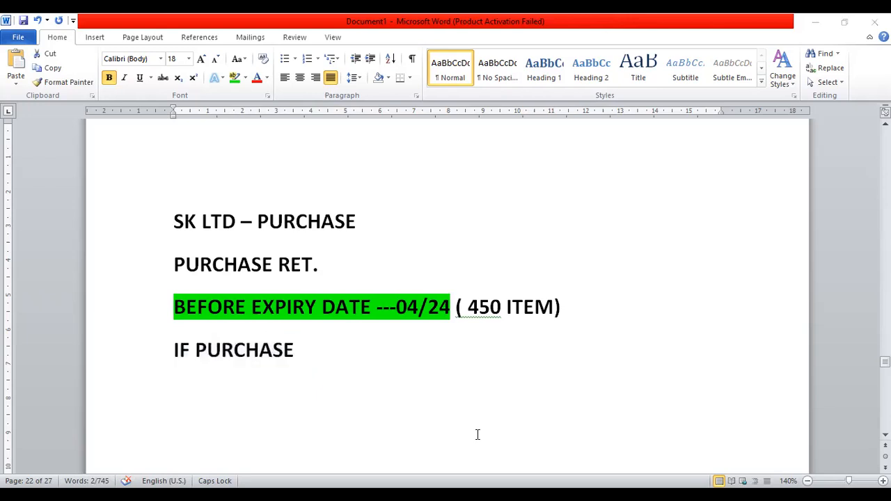
{"action": "key", "text": "Up"}
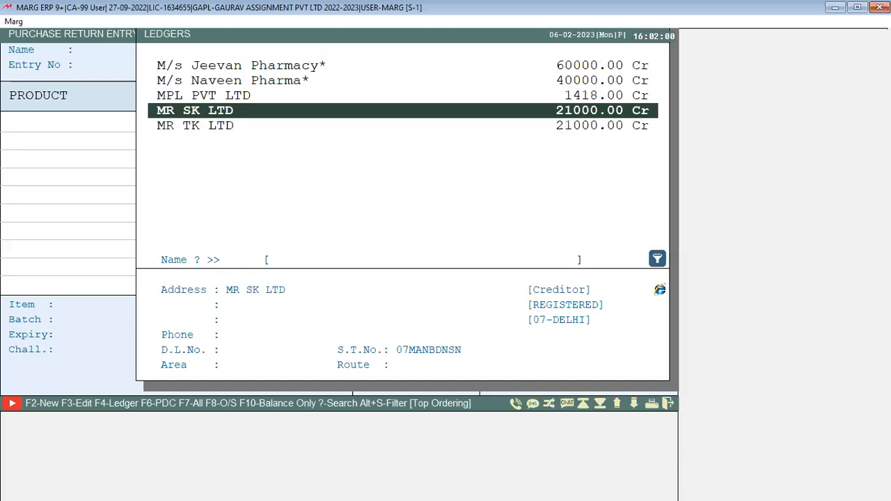
{"action": "key", "text": "Return"}
{"action": "type", "text": "SADDCDS"}
{"action": "key", "text": "Return"}
Step: Complete the bill details with manual batch selection, multiple return bills and the reason ASDCSA
{"action": "key", "text": "Return"}
{"action": "key", "text": "Return"}
{"action": "key", "text": "Return"}
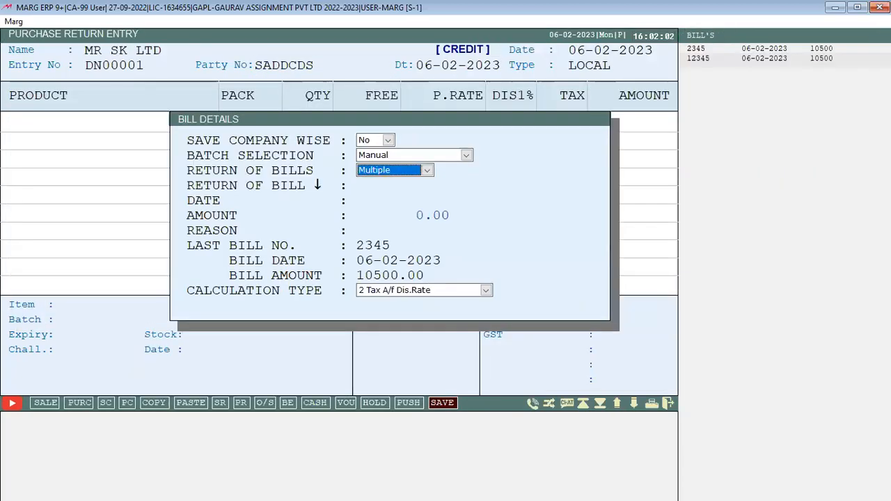
{"action": "key", "text": "Return"}
{"action": "type", "text": "ASDCSA"}
{"action": "key", "text": "Return"}
{"action": "key", "text": "Return"}
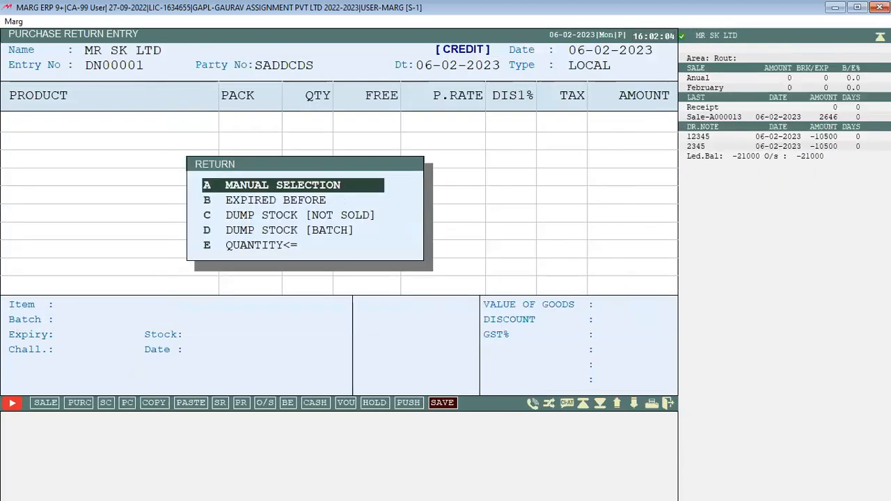
Step: Load the stock expiring before 4/24 that this party supplied, using Expired Before with Supplied By Above and no manufacturer
{"action": "key", "text": "Down"}
{"action": "key", "text": "Return"}
{"action": "type", "text": "4"}
{"action": "key", "text": "Return"}
{"action": "type", "text": "24"}
{"action": "key", "text": "Return"}
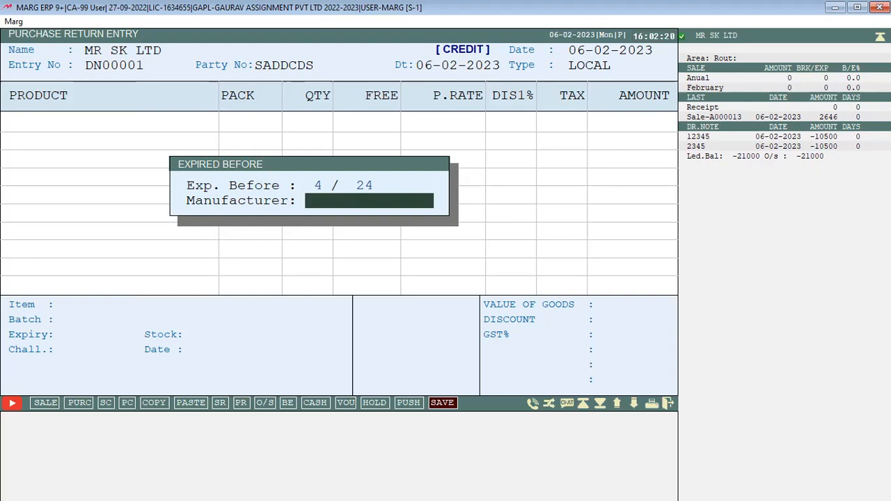
{"action": "key", "text": "Return"}
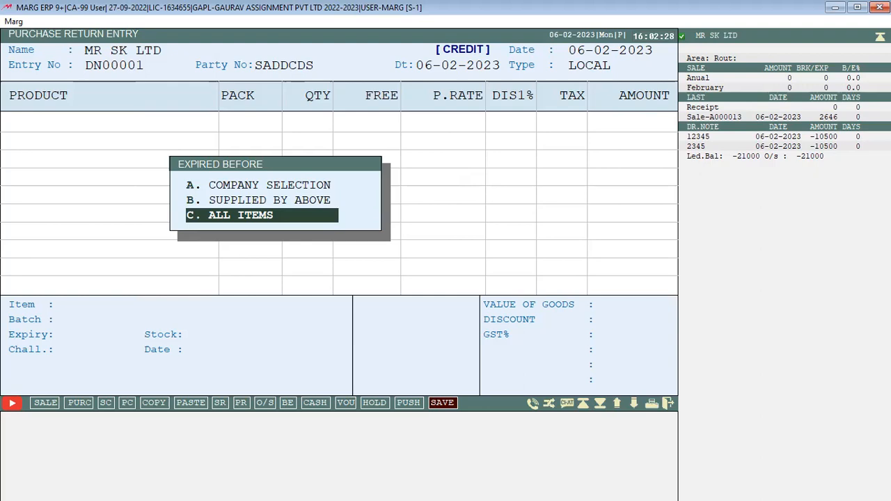
{"action": "key", "text": "Up"}
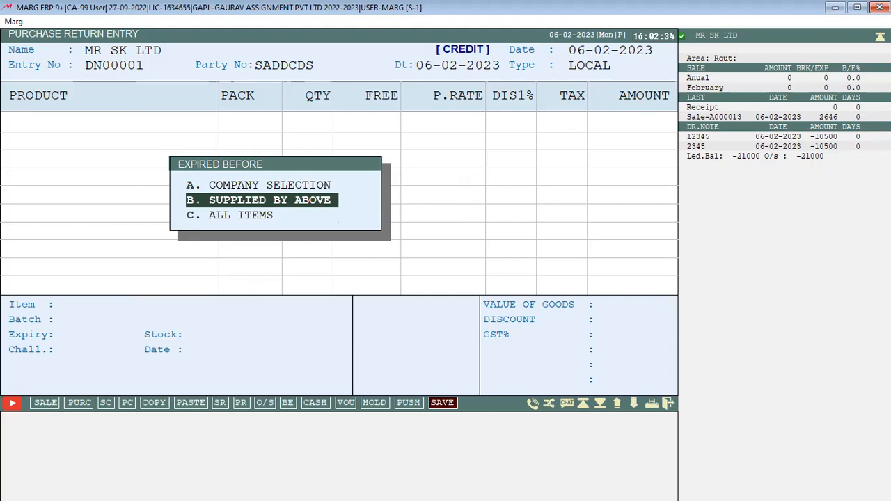
{"action": "key", "text": "Return"}
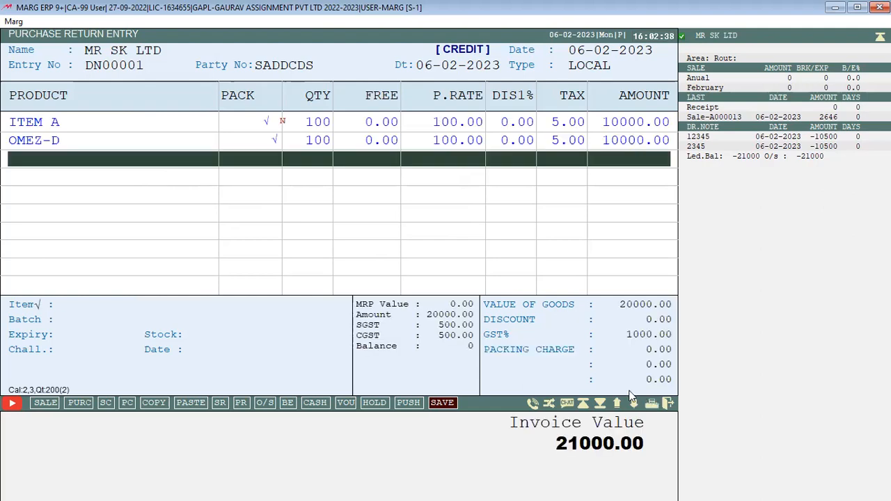
Step: Check the batch and expiry of the OMEZ-D and ITEM A lines, and exit the purchase return without saving
{"action": "left_click", "coordinate": [37, 147]}
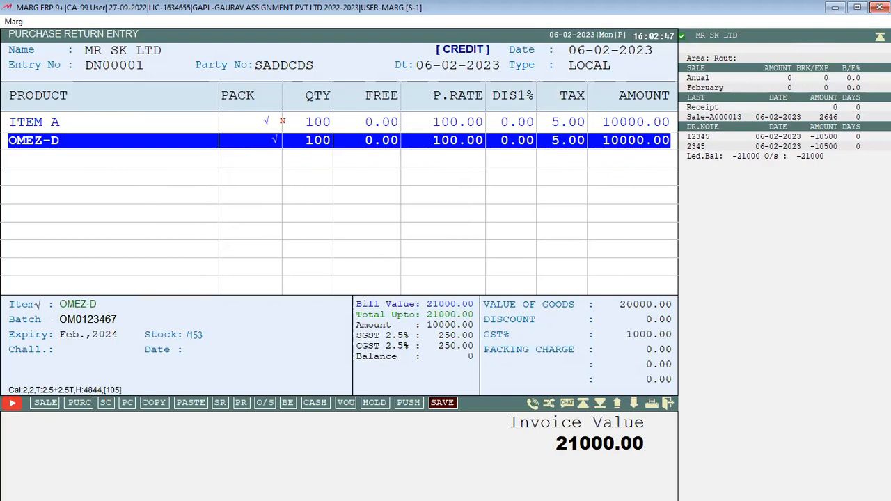
{"action": "key", "text": "Up"}
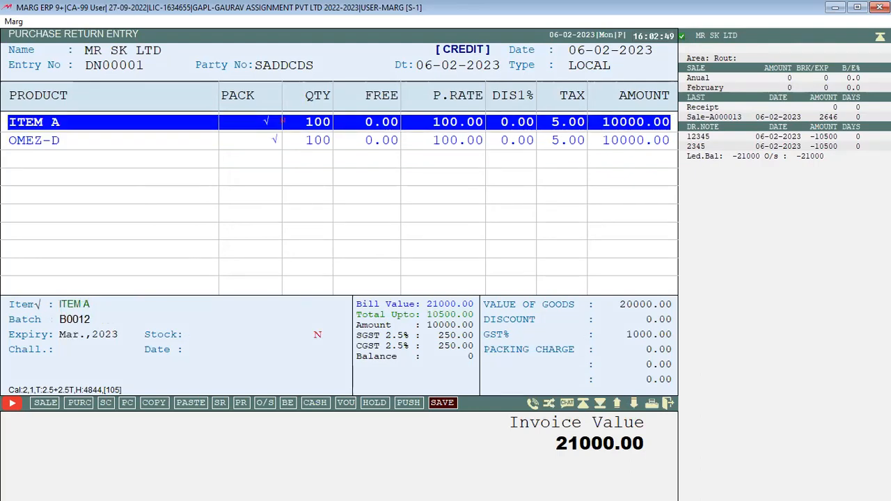
{"action": "key", "text": "Escape"}
{"action": "key", "text": "y"}
{"action": "key", "text": "Escape"}
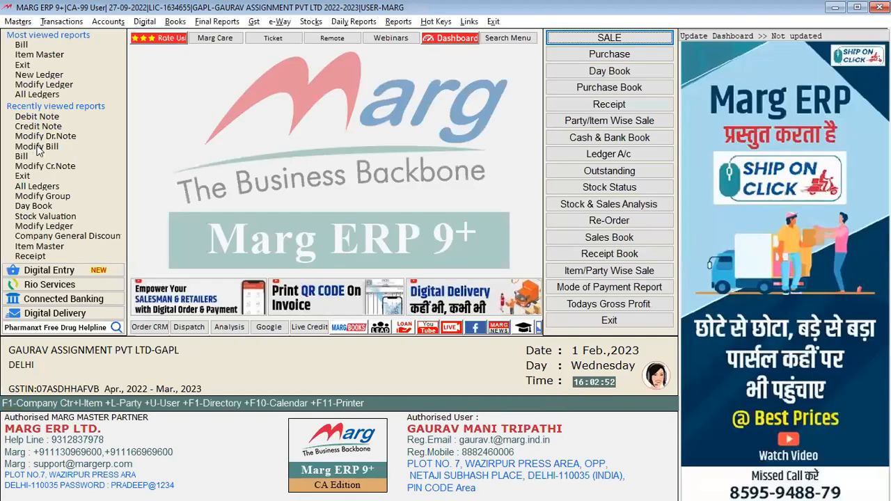
Step: Open the list of existing purchase bills for modification and move to the first MR SK LTD bill
{"action": "key", "text": "alt+t"}
{"action": "key", "text": "Down"}
{"action": "key", "text": "Down"}
{"action": "key", "text": "Up"}
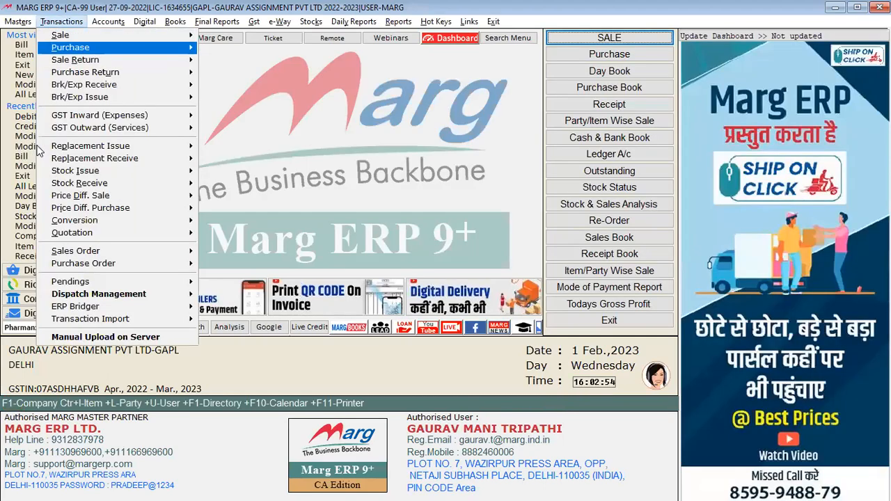
{"action": "key", "text": "Right"}
{"action": "key", "text": "Down"}
{"action": "key", "text": "Down"}
{"action": "key", "text": "Down"}
{"action": "key", "text": "Up"}
{"action": "key", "text": "Return"}
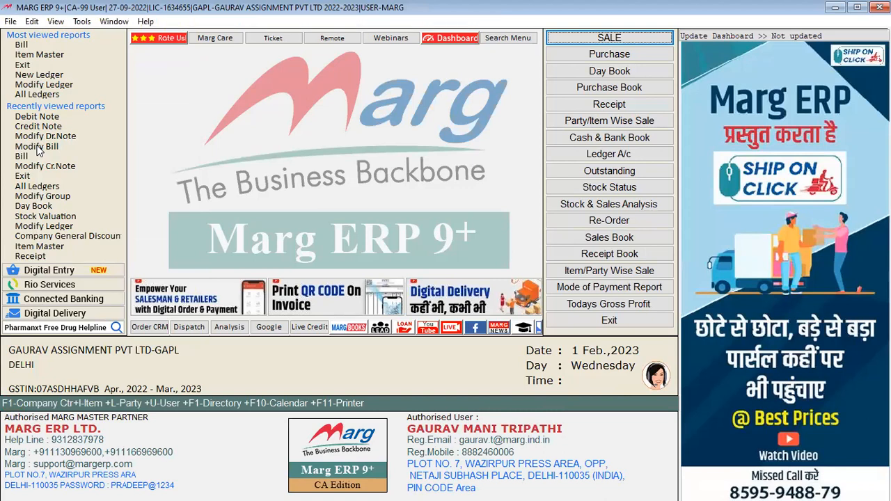
{"action": "key", "text": "Up"}
{"action": "key", "text": "Up"}
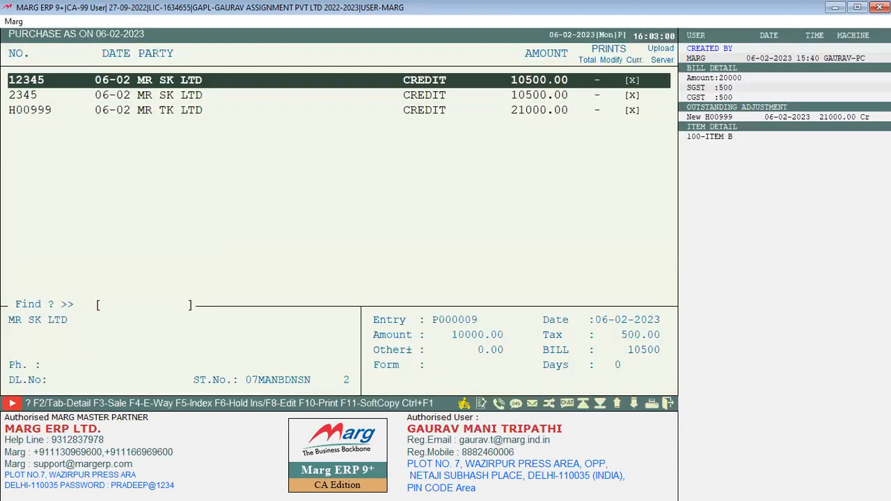
Step: View the items in both MR SK LTD purchase bills and close the bill list
{"action": "key", "text": "Return"}
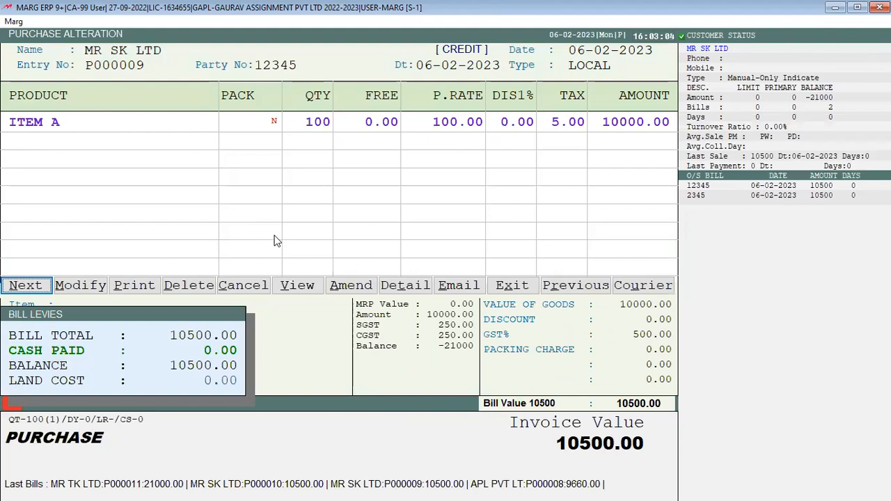
{"action": "key", "text": "Escape"}
{"action": "key", "text": "Down"}
{"action": "key", "text": "Return"}
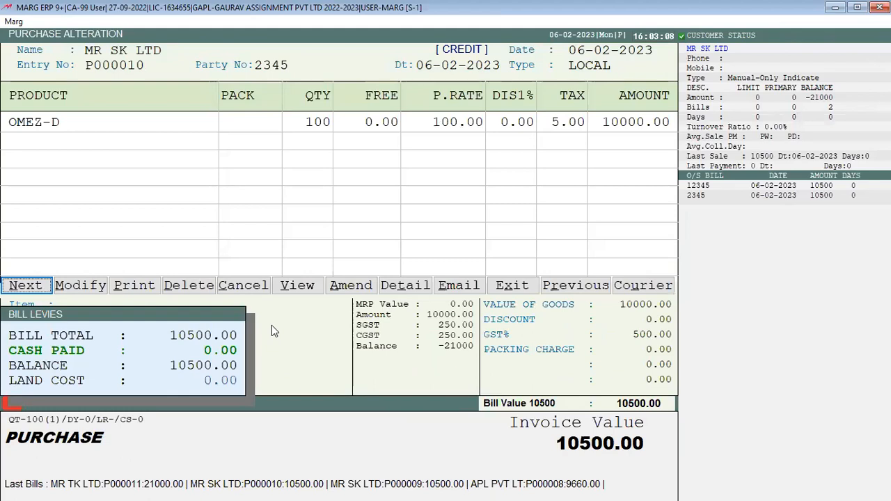
{"action": "key", "text": "Escape"}
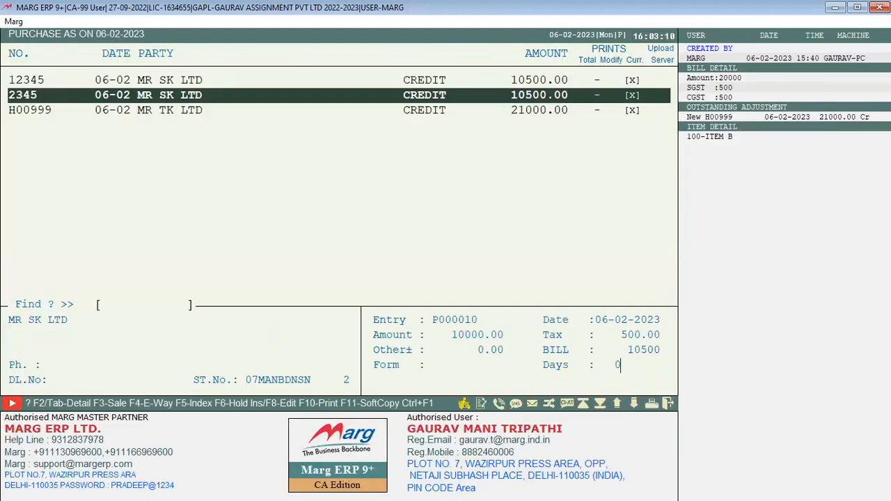
{"action": "key", "text": "Escape"}
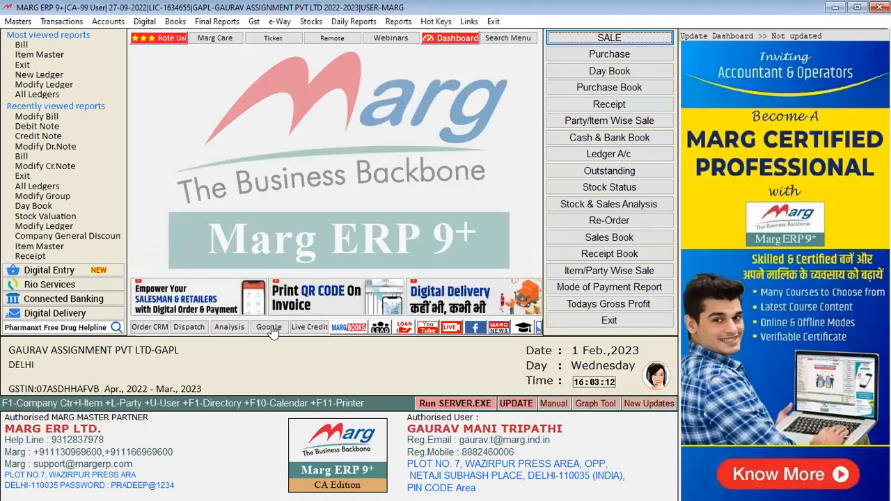
Step: Start a new purchase return dated 06-02-2023 for MR SK LTD
{"action": "key", "text": "alt+t"}
{"action": "key", "text": "Down"}
{"action": "key", "text": "Down"}
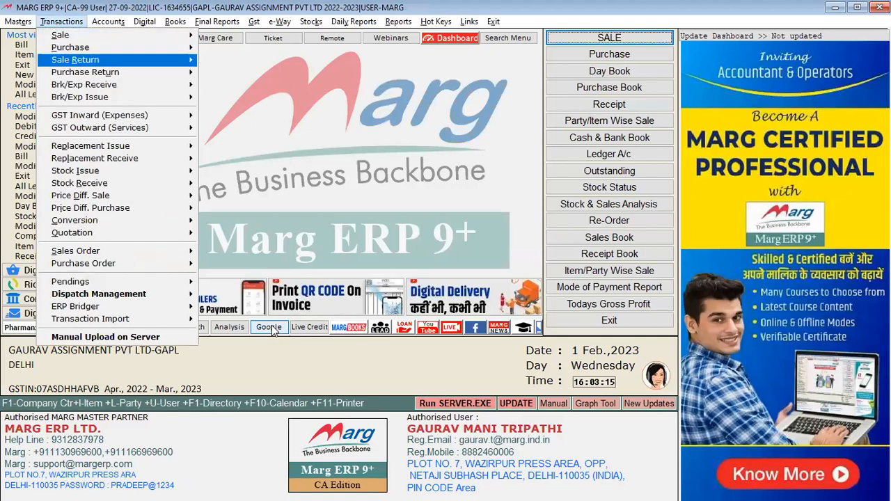
{"action": "key", "text": "Down"}
{"action": "key", "text": "Return"}
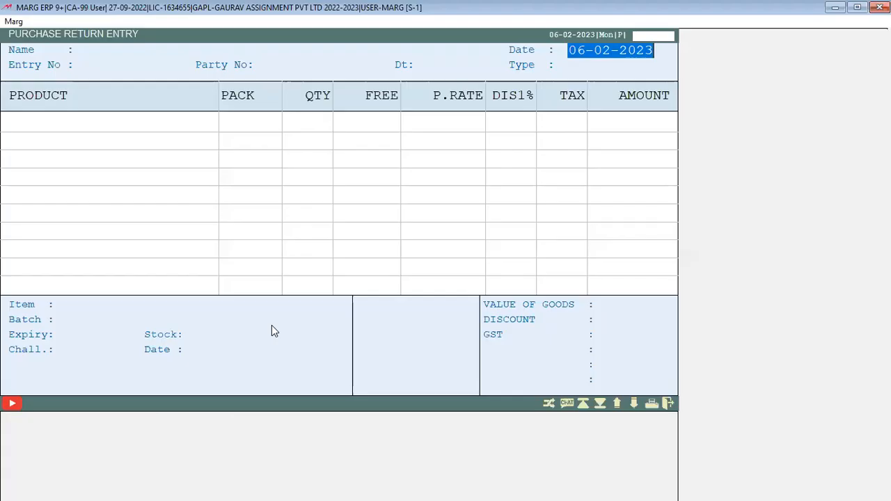
{"action": "key", "text": "Return"}
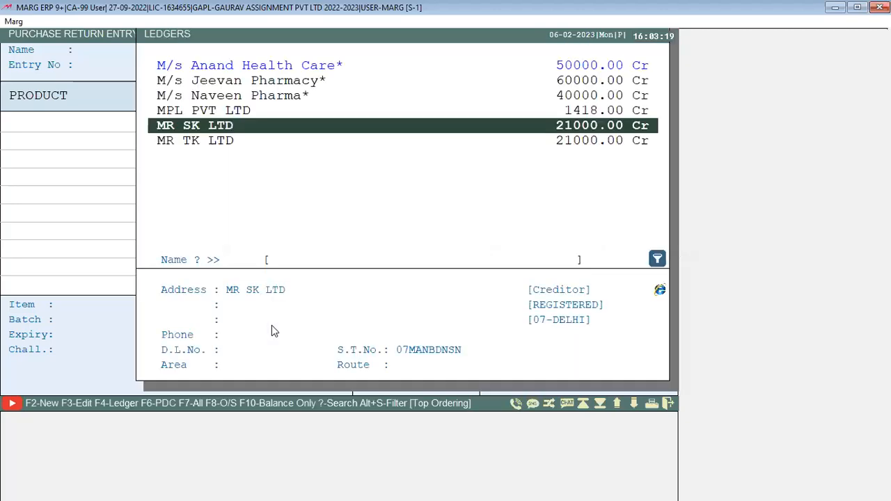
{"action": "key", "text": "Return"}
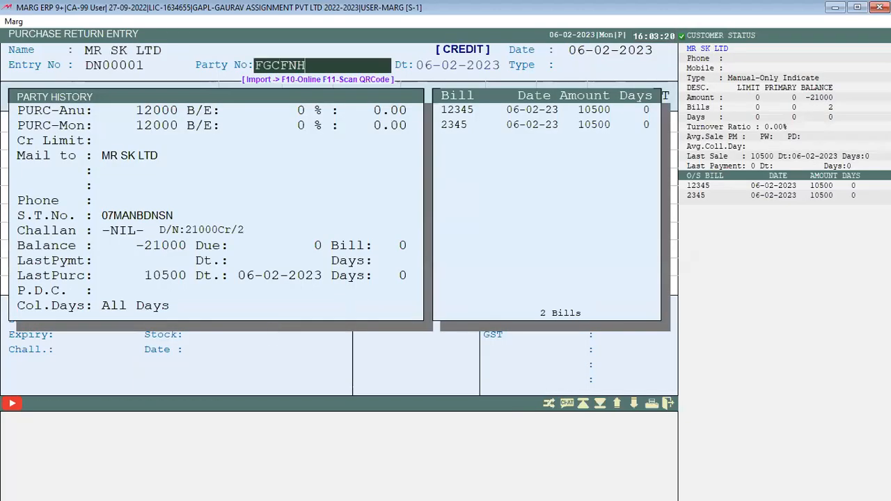
Step: Fill in the party number and complete the bill details with manual batch selection, multiple return bills and the reason EXCESS
{"action": "key", "text": "Return"}
{"action": "key", "text": "Return"}
{"action": "key", "text": "Return"}
{"action": "key", "text": "Return"}
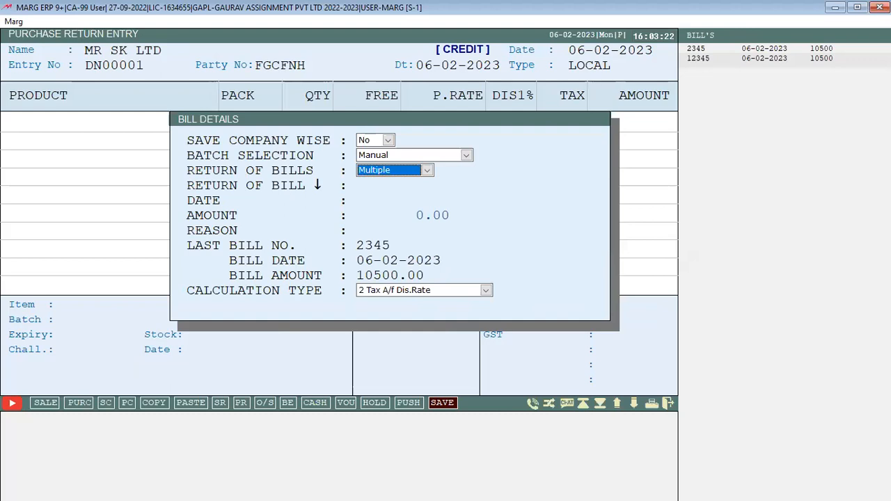
{"action": "key", "text": "Return"}
{"action": "type", "text": "EXCESS"}
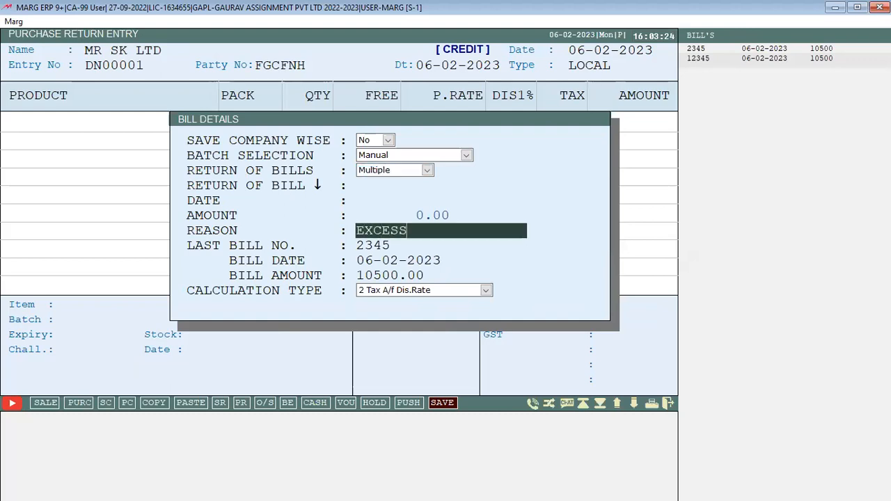
{"action": "key", "text": "Return"}
{"action": "key", "text": "Return"}
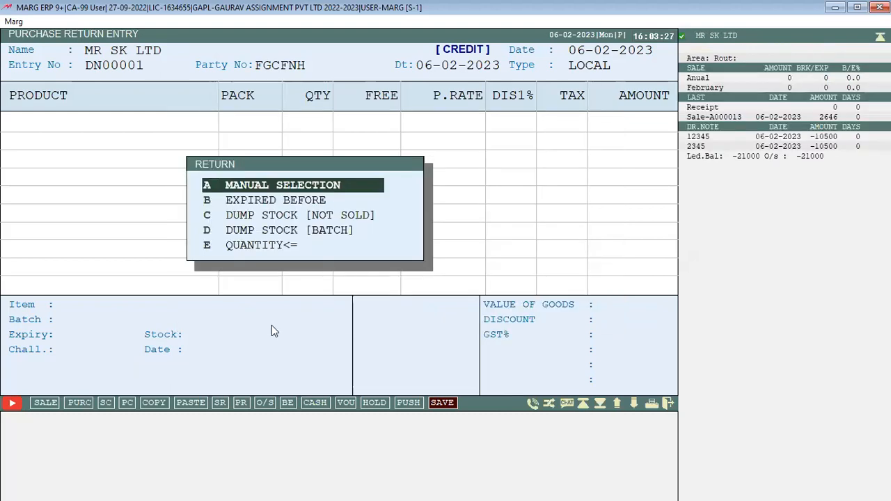
Step: Choose the Expired Before return with the limit 4/24 and go through the All Items, Supplied By Above and Company Selection options
{"action": "key", "text": "Down"}
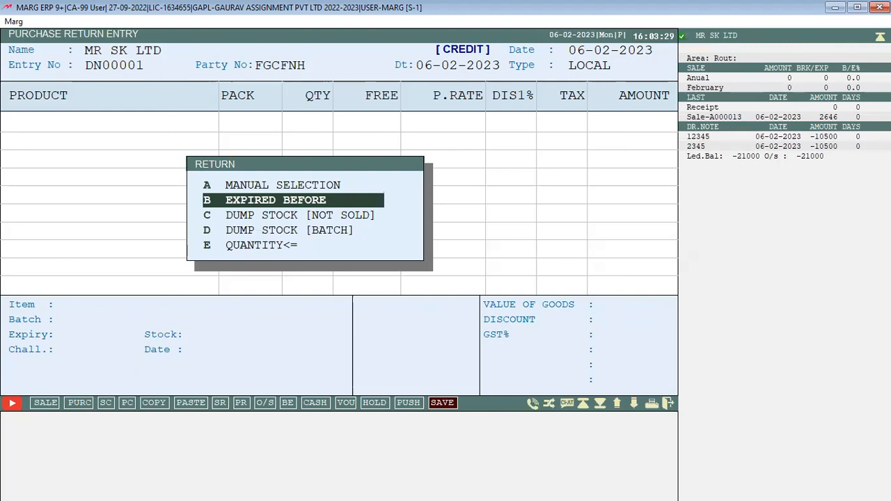
{"action": "key", "text": "Return"}
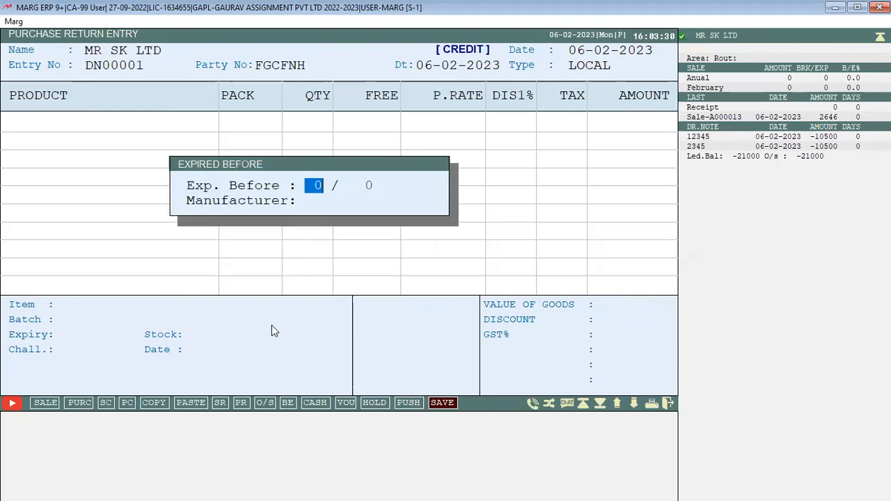
{"action": "type", "text": "4"}
{"action": "key", "text": "Return"}
{"action": "type", "text": "25"}
{"action": "key", "text": "BackSpace"}
{"action": "type", "text": "4"}
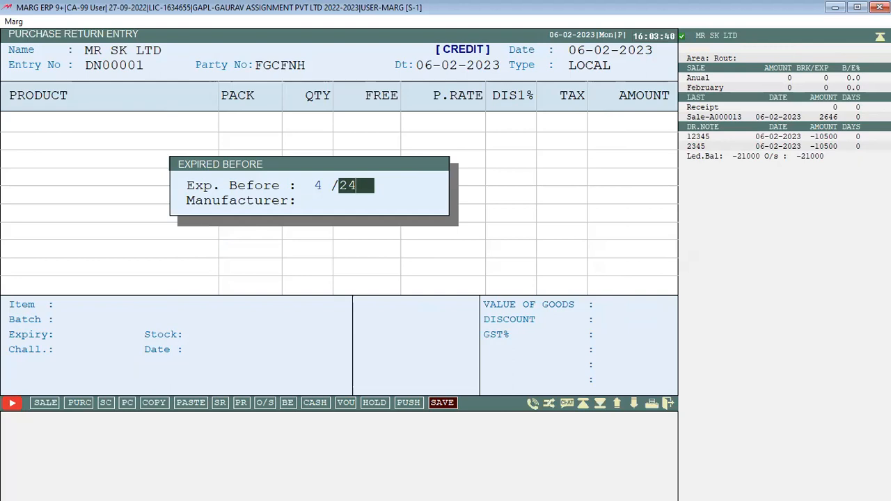
{"action": "key", "text": "Return"}
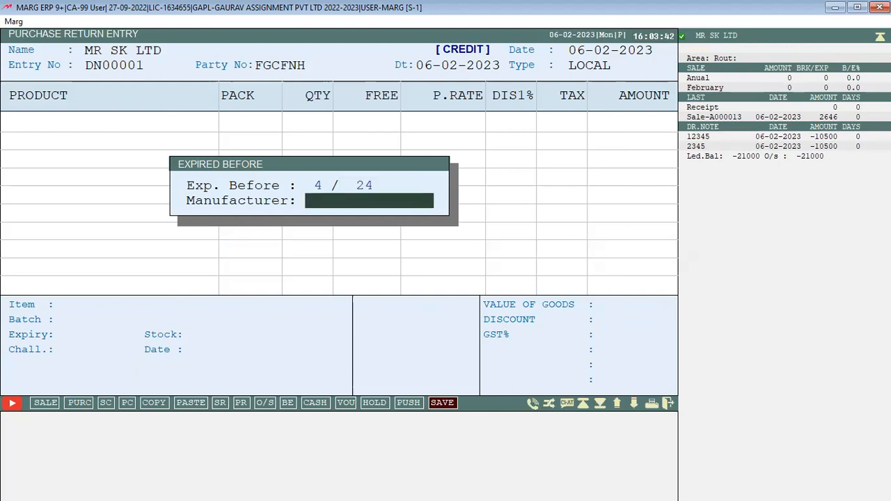
{"action": "key", "text": "Return"}
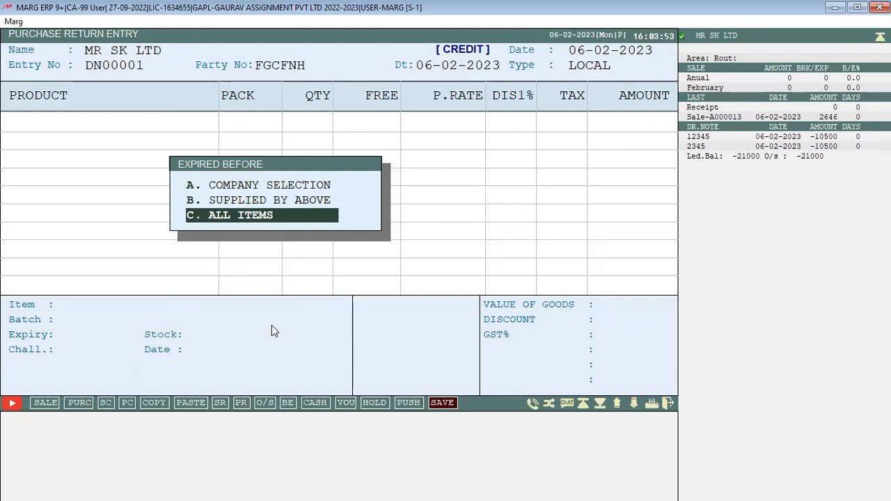
{"action": "key", "text": "Up"}
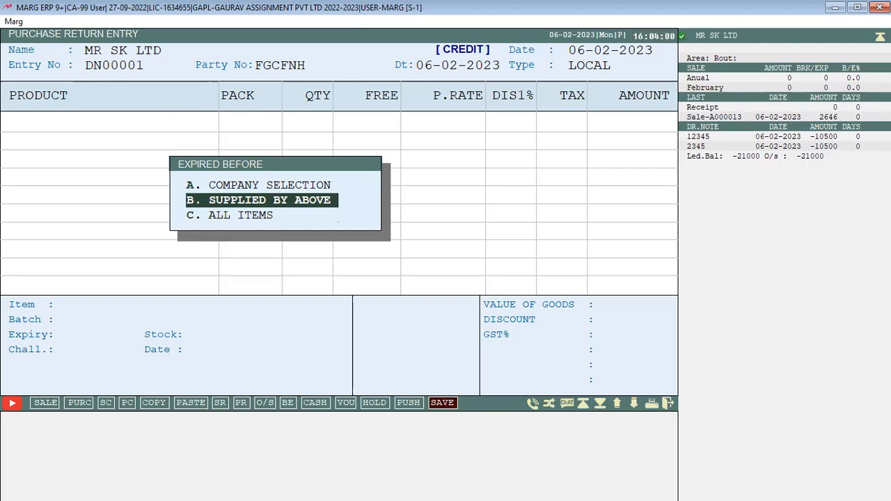
{"action": "key", "text": "Up"}
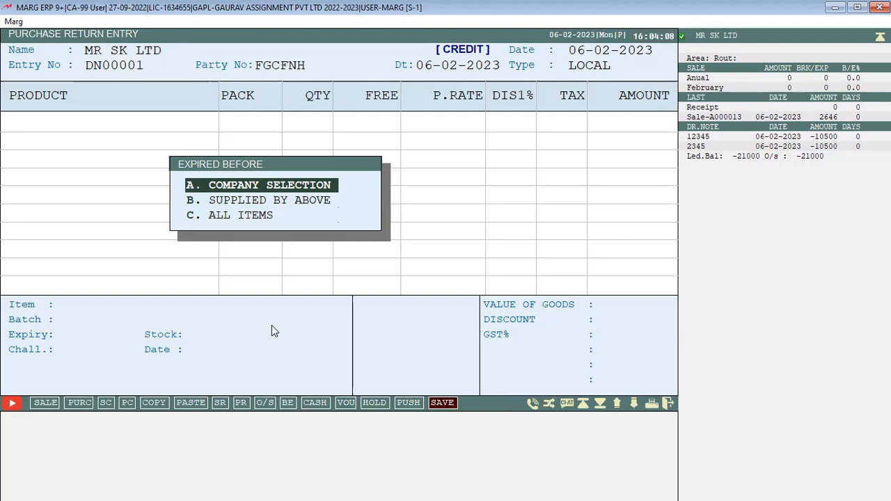
Step: Abandon the unfinished MR SK LTD purchase return and go back to the main screen
{"action": "key", "text": "Escape"}
{"action": "key", "text": "Return"}
{"action": "type", "text": "F"}
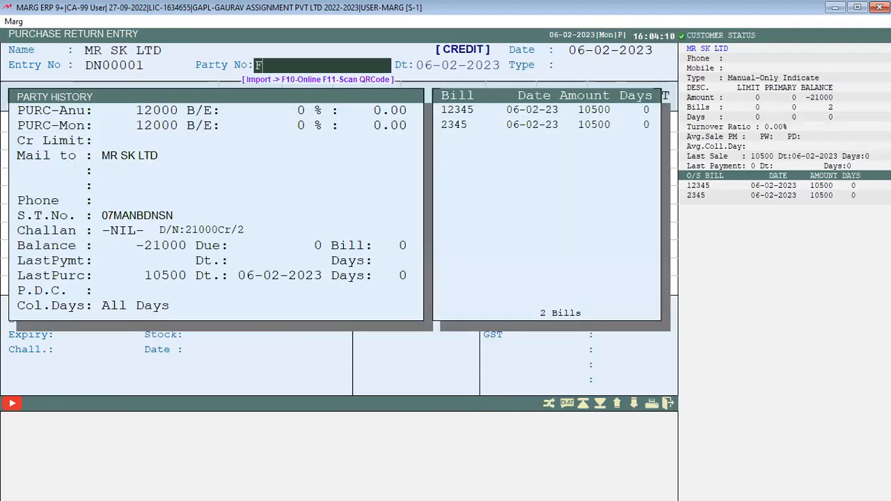
{"action": "type", "text": "VDS"}
{"action": "key", "text": "Return"}
{"action": "key", "text": "Return"}
{"action": "key", "text": "Return"}
{"action": "key", "text": "Return"}
{"action": "key", "text": "Return"}
{"action": "type", "text": "DSFVD"}
{"action": "key", "text": "Return"}
{"action": "key", "text": "Return"}
{"action": "key", "text": "Escape"}
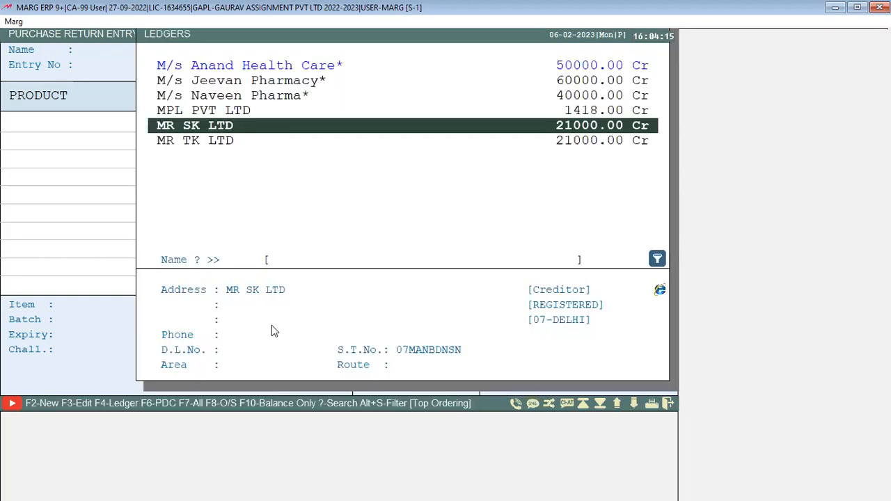
{"action": "key", "text": "Escape"}
Step: Open ITEM A for modification from the item master
{"action": "key", "text": "alt"}
{"action": "key", "text": "Down"}
{"action": "key", "text": "Down"}
{"action": "key", "text": "Down"}
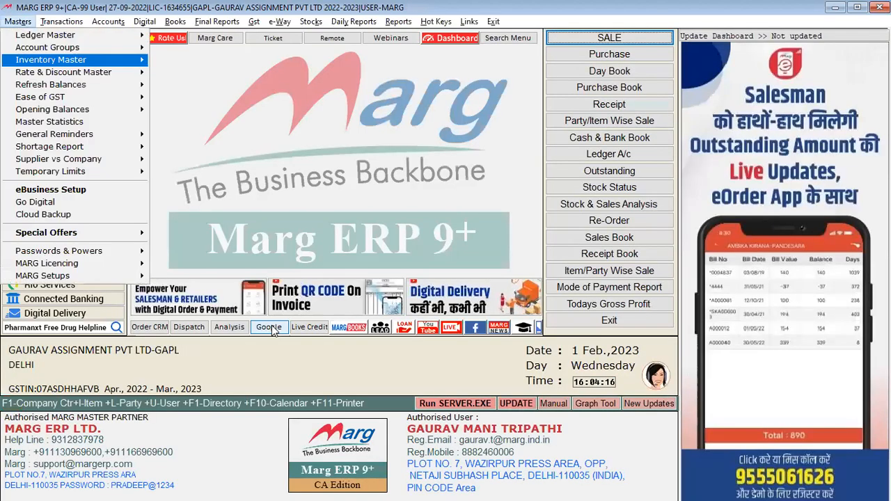
{"action": "key", "text": "Escape"}
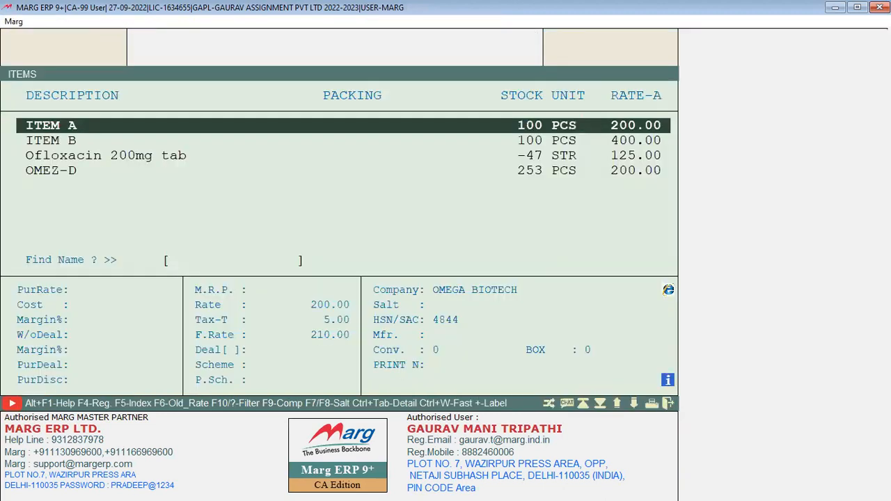
{"action": "key", "text": "Return"}
{"action": "key", "text": "Return"}
{"action": "key", "text": "Return"}
{"action": "key", "text": "Return"}
{"action": "key", "text": "Return"}
{"action": "key", "text": "Return"}
{"action": "key", "text": "Return"}
{"action": "key", "text": "Up"}
{"action": "key", "text": "Return"}
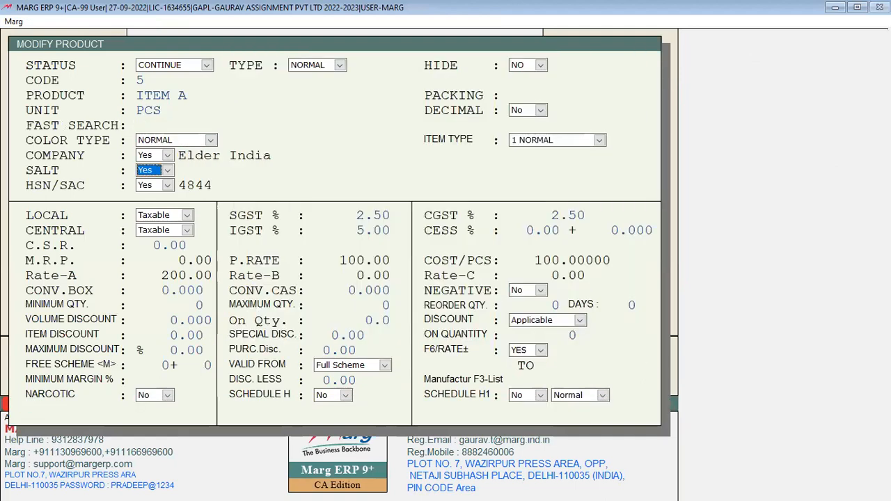
Step: Change ITEM A's company to OMEGA BIOTECH, keep the change and close the item list
{"action": "key", "text": "Up"}
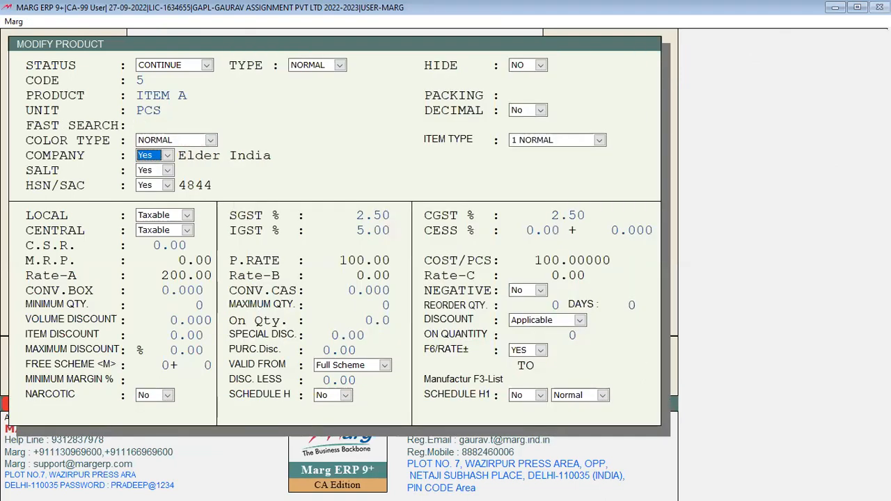
{"action": "key", "text": "space"}
{"action": "key", "text": "Up"}
{"action": "key", "text": "Escape"}
{"action": "key", "text": "space"}
{"action": "key", "text": "Up"}
{"action": "key", "text": "Return"}
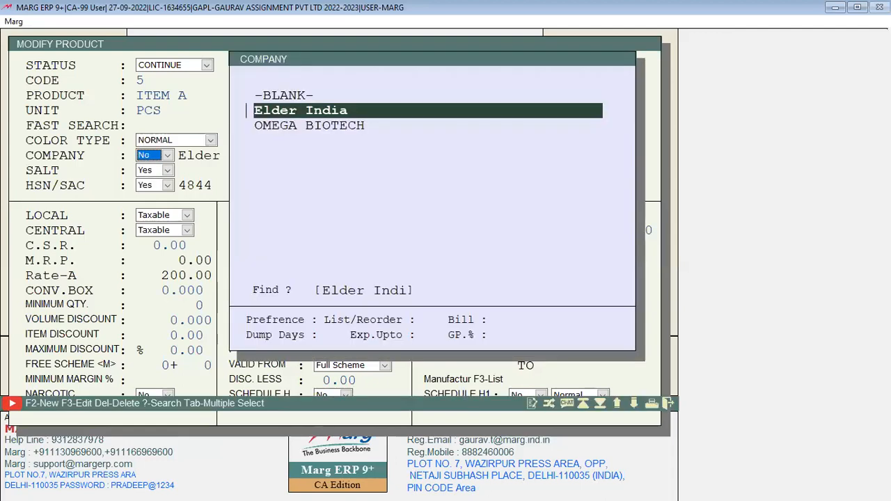
{"action": "key", "text": "Down"}
{"action": "key", "text": "Return"}
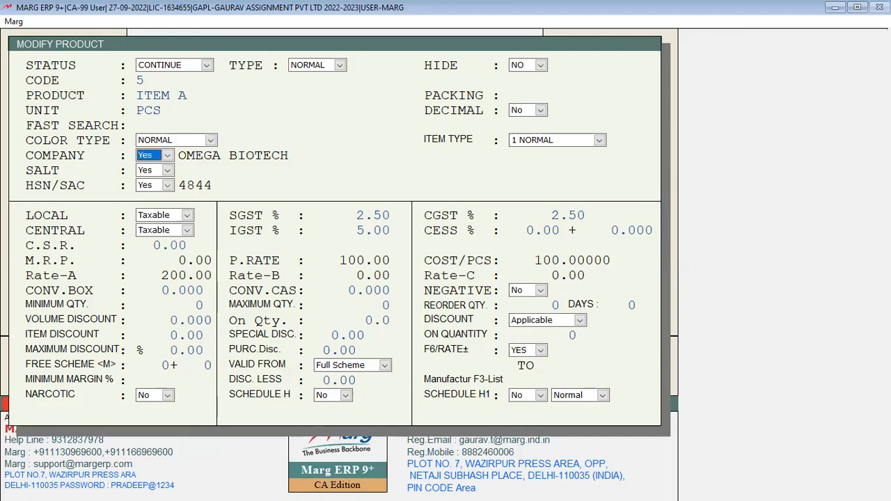
{"action": "key", "text": "Return"}
{"action": "key", "text": "Escape"}
{"action": "key", "text": "Return"}
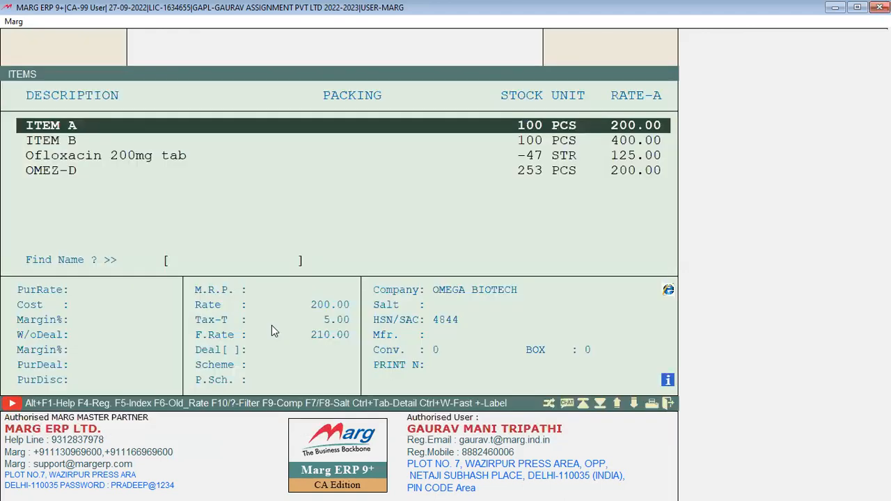
{"action": "key", "text": "Escape"}
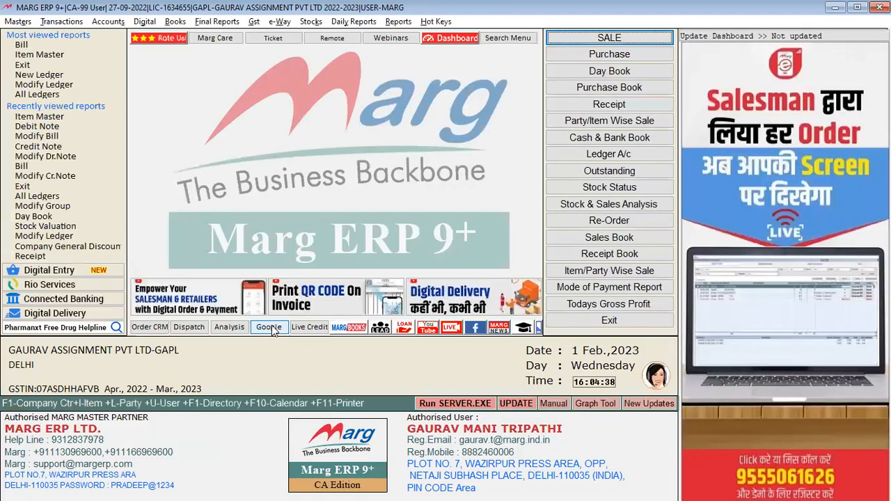
Step: Start a new purchase return dated 06-02-2023 for MR SK LTD
{"action": "key", "text": "alt+t"}
{"action": "key", "text": "Down"}
{"action": "key", "text": "Down"}
{"action": "key", "text": "Down"}
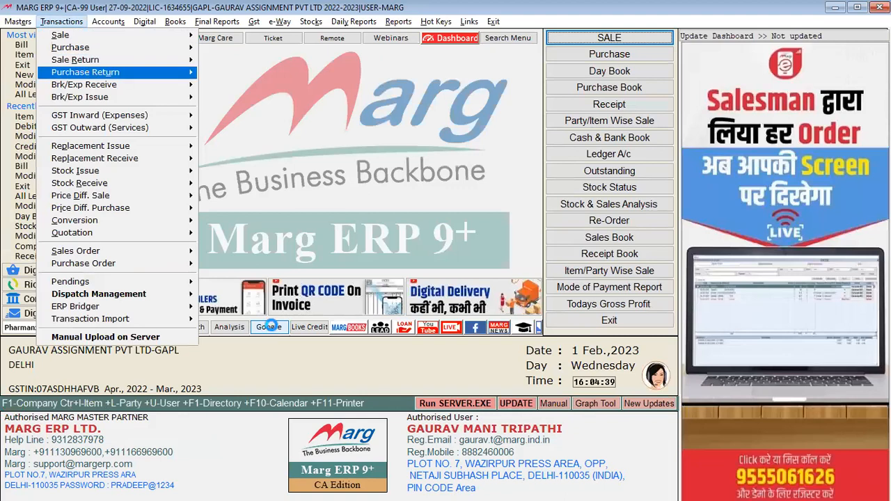
{"action": "key", "text": "Return"}
{"action": "key", "text": "Return"}
{"action": "key", "text": "Return"}
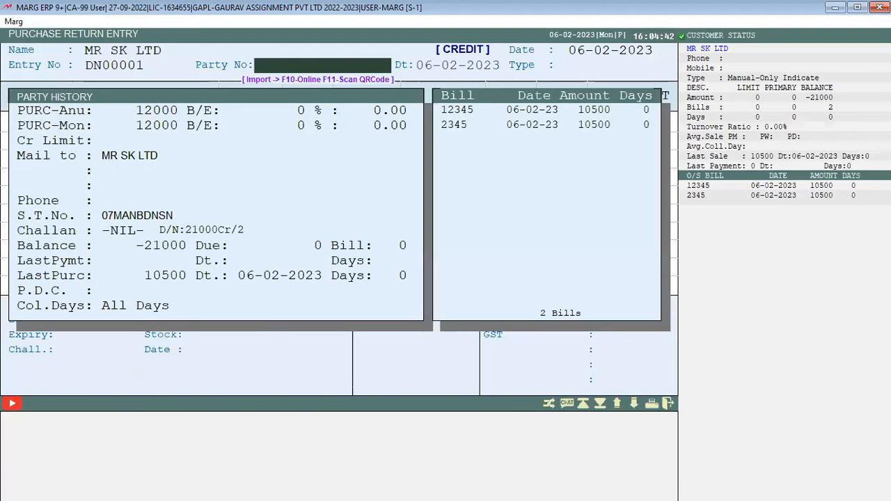
Step: Fill in the party number and complete the bill details with manual batch selection and multiple return bills
{"action": "key", "text": "Return"}
{"action": "key", "text": "Return"}
{"action": "key", "text": "Return"}
{"action": "key", "text": "Return"}
{"action": "key", "text": "Return"}
{"action": "key", "text": "Return"}
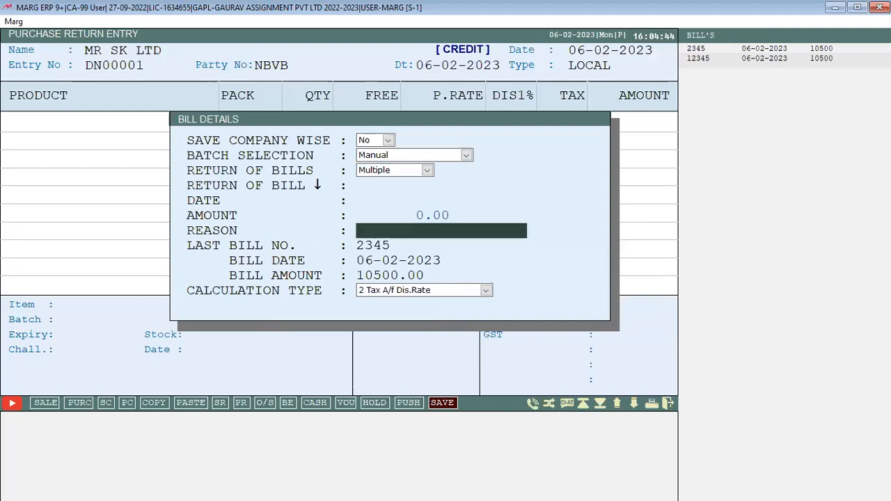
{"action": "key", "text": "Return"}
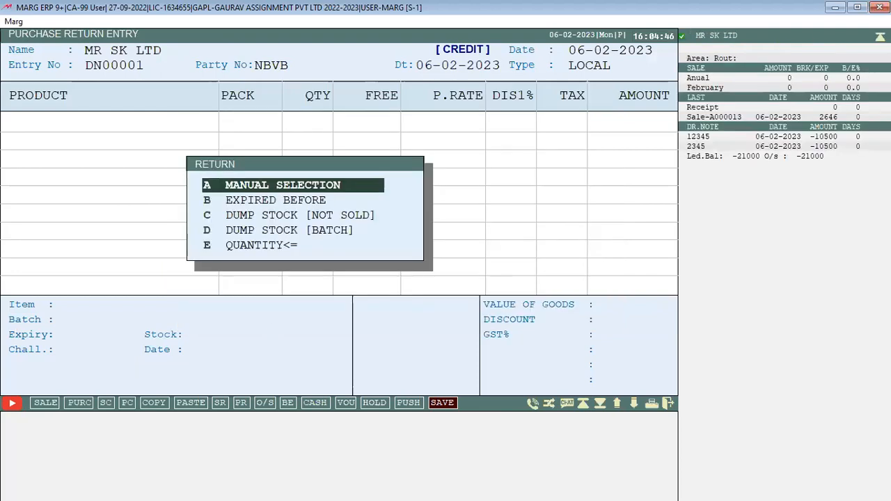
Step: Choose the Expired Before return with the limit 4/24 for all manufacturers and restrict it by Company Selection
{"action": "key", "text": "Down"}
{"action": "key", "text": "Down"}
{"action": "key", "text": "Up"}
{"action": "key", "text": "Return"}
{"action": "type", "text": "4"}
{"action": "key", "text": "Return"}
{"action": "type", "text": "24"}
{"action": "key", "text": "Return"}
{"action": "key", "text": "Return"}
{"action": "key", "text": "Up"}
{"action": "key", "text": "Up"}
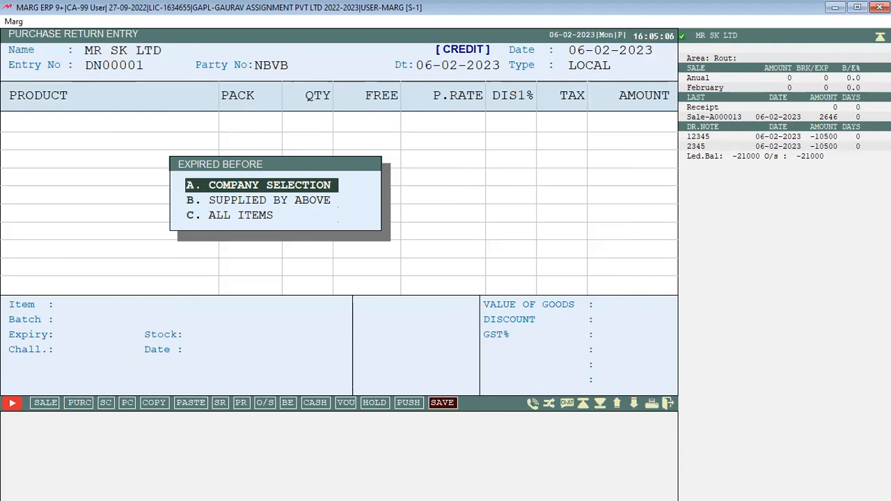
{"action": "key", "text": "Return"}
Step: Select the company Elder India and load its expiring items into the purchase return
{"action": "key", "text": "Down"}
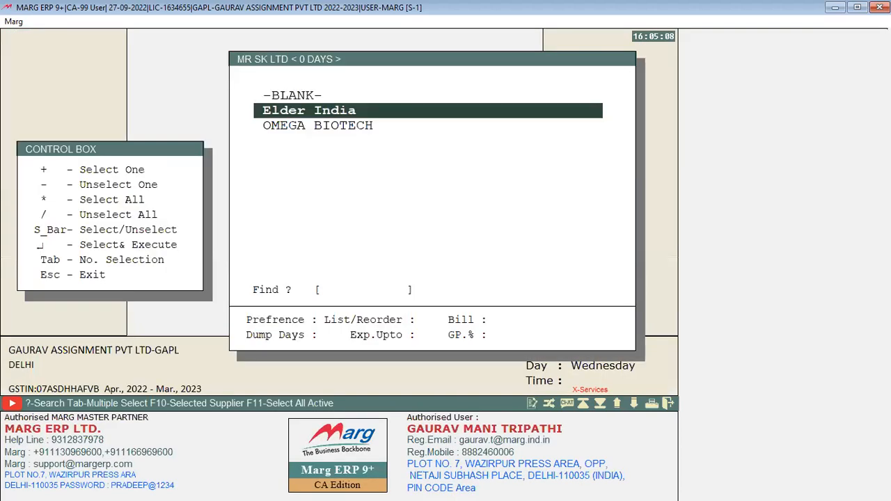
{"action": "key", "text": "space"}
{"action": "key", "text": "Up"}
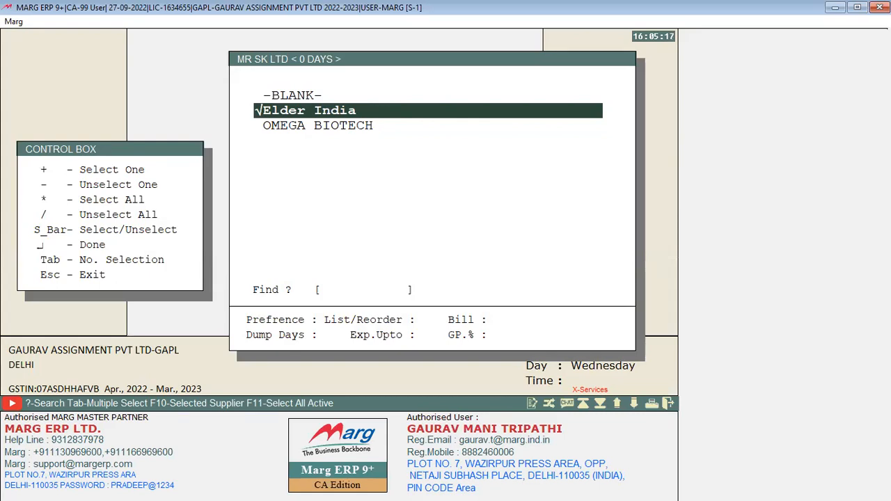
{"action": "key", "text": "Down"}
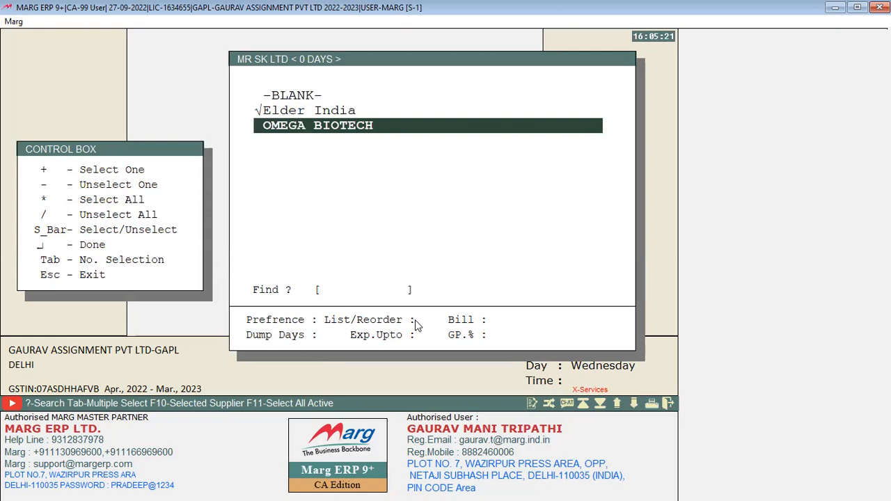
{"action": "key", "text": "Return"}
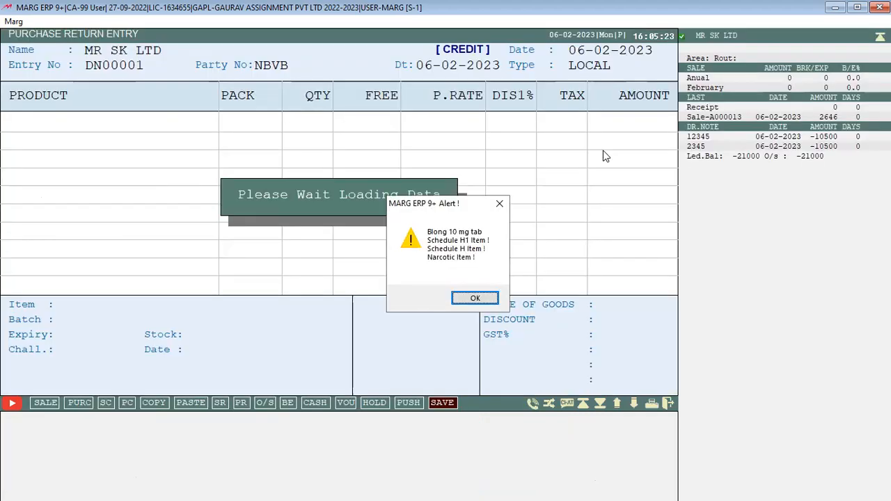
{"action": "key", "text": "Return"}
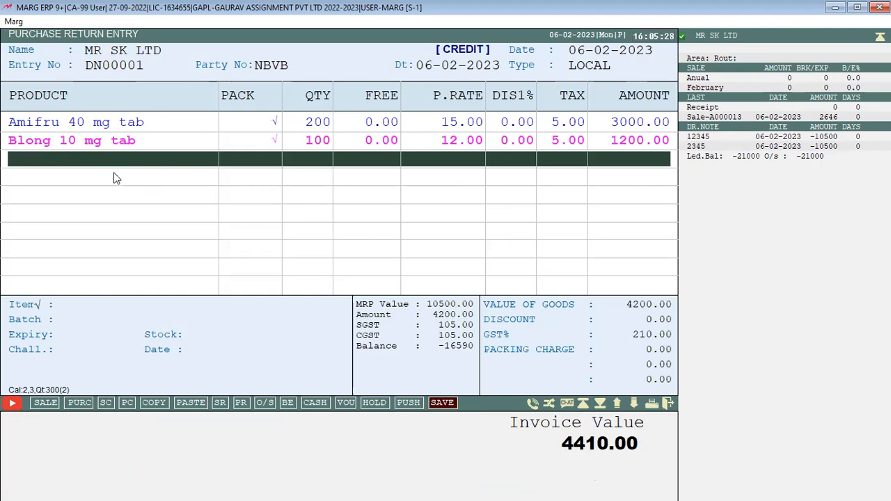
Step: Discard the loaded return items and select MR SK LTD again as the return party
{"action": "key", "text": "Escape"}
{"action": "key", "text": "y"}
{"action": "key", "text": "Return"}
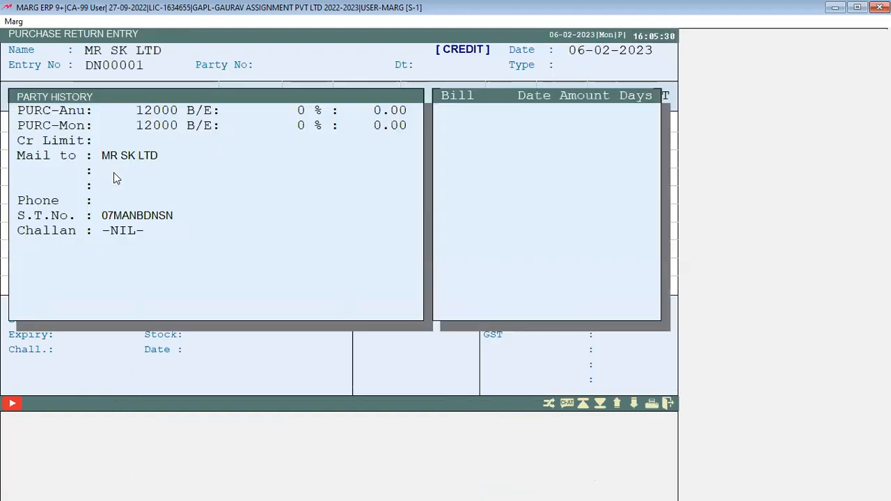
{"action": "key", "text": "Return"}
{"action": "key", "text": "Return"}
{"action": "key", "text": "Return"}
{"action": "type", "text": "ASDDSA"}
{"action": "key", "text": "Return"}
{"action": "key", "text": "Return"}
{"action": "key", "text": "Return"}
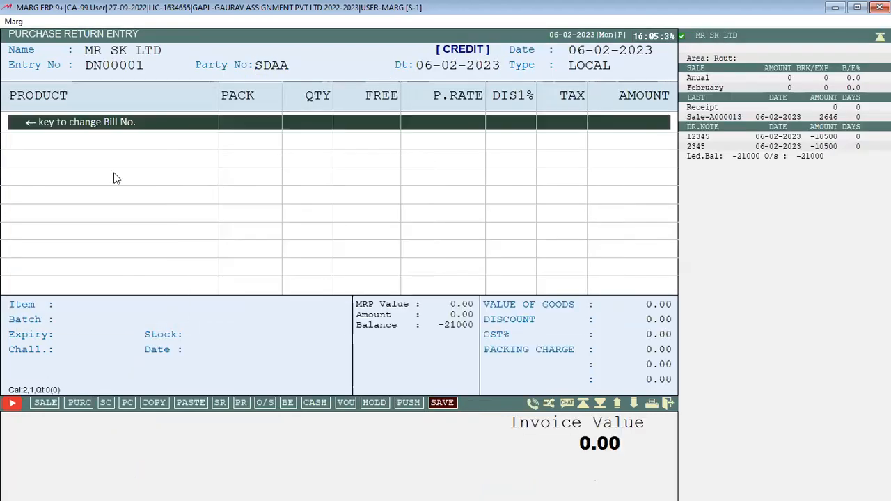
{"action": "key", "text": "Escape"}
Step: Re-enter the party number and bill details for the MR SK LTD purchase return
{"action": "key", "text": "Return"}
{"action": "key", "text": "Return"}
{"action": "key", "text": "Return"}
{"action": "key", "text": "Return"}
{"action": "type", "text": "ASDCADS"}
{"action": "key", "text": "Return"}
{"action": "key", "text": "Return"}
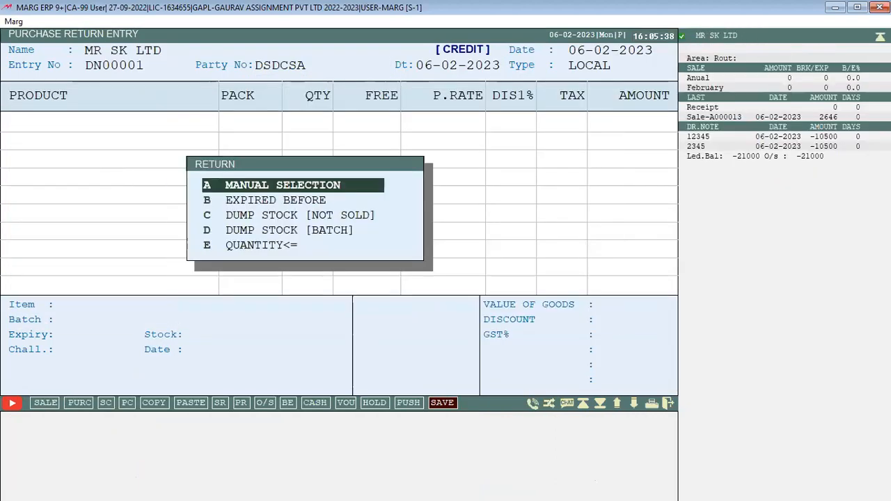
Step: Choose the Expired Before return with the limit 2/24 and compare the Company Selection, Supplied By Above and All Items options
{"action": "type", "text": "b2"}
{"action": "key", "text": "Return"}
{"action": "type", "text": "24"}
{"action": "key", "text": "Return"}
{"action": "key", "text": "Return"}
{"action": "key", "text": "Down"}
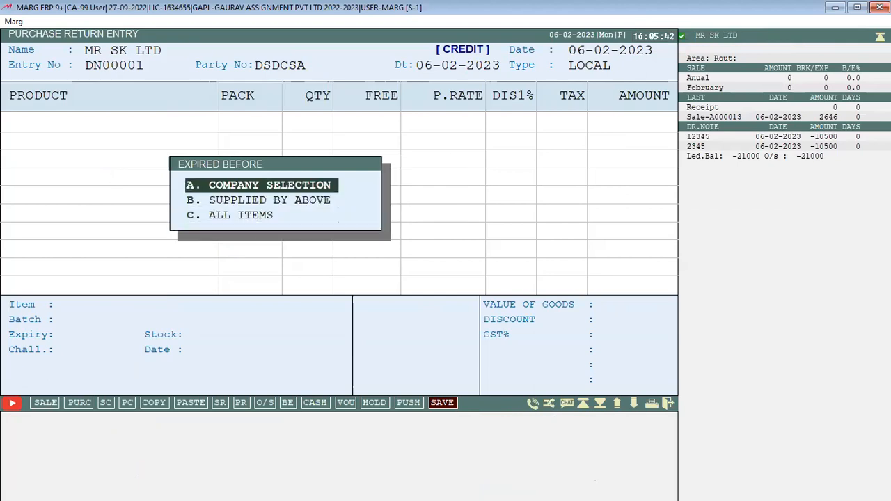
{"action": "key", "text": "Down"}
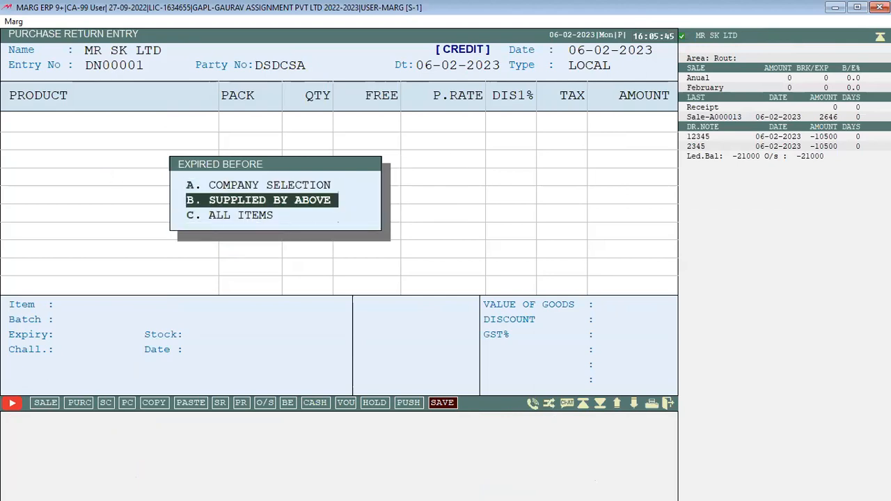
{"action": "key", "text": "Down"}
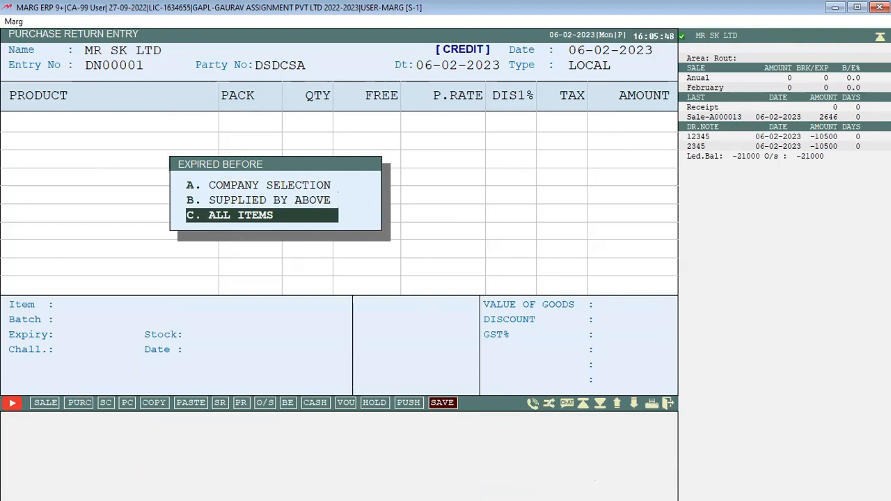
{"action": "key", "text": "Up"}
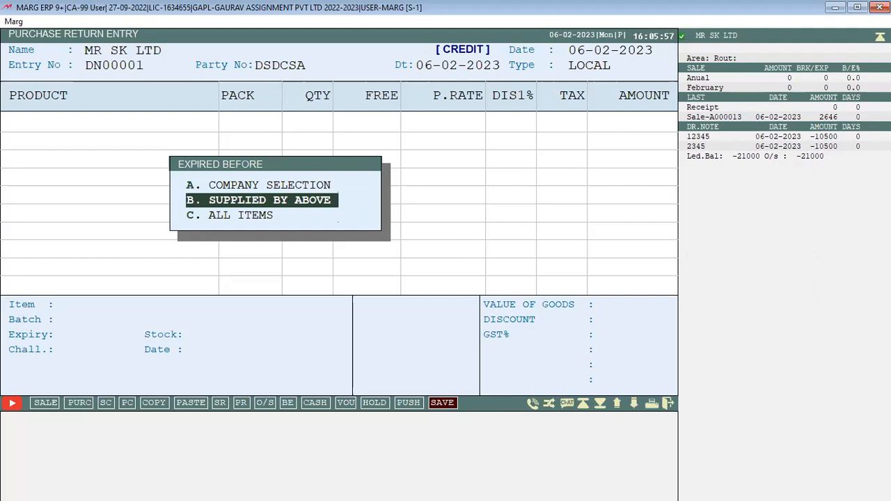
{"action": "key", "text": "Up"}
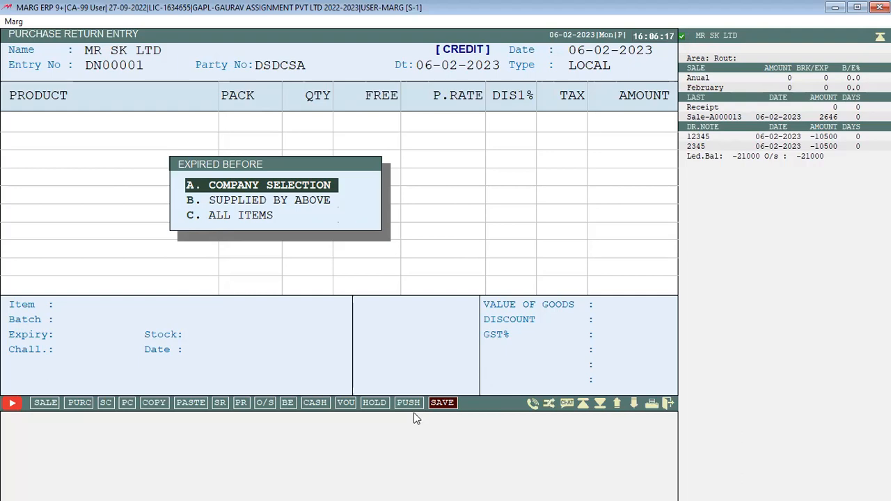
Step: Use Company Selection to select OMEGA BIOTECH and load its expiring items into the purchase return
{"action": "key", "text": "Return"}
{"action": "key", "text": "Down"}
{"action": "key", "text": "Down"}
{"action": "key", "text": "Up"}
{"action": "key", "text": "Down"}
{"action": "key", "text": "Up"}
{"action": "key", "text": "Down"}
{"action": "key", "text": "Up"}
{"action": "key", "text": "Down"}
{"action": "key", "text": "Up"}
{"action": "key", "text": "Down"}
{"action": "key", "text": "space"}
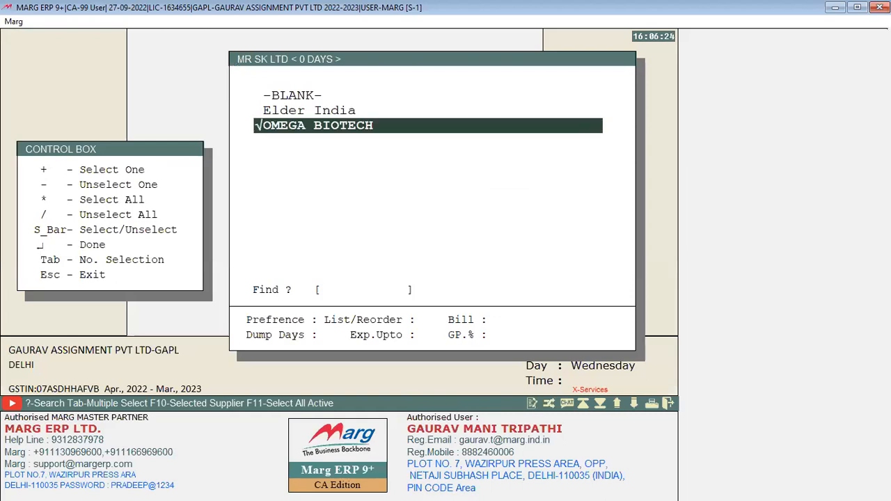
{"action": "key", "text": "Return"}
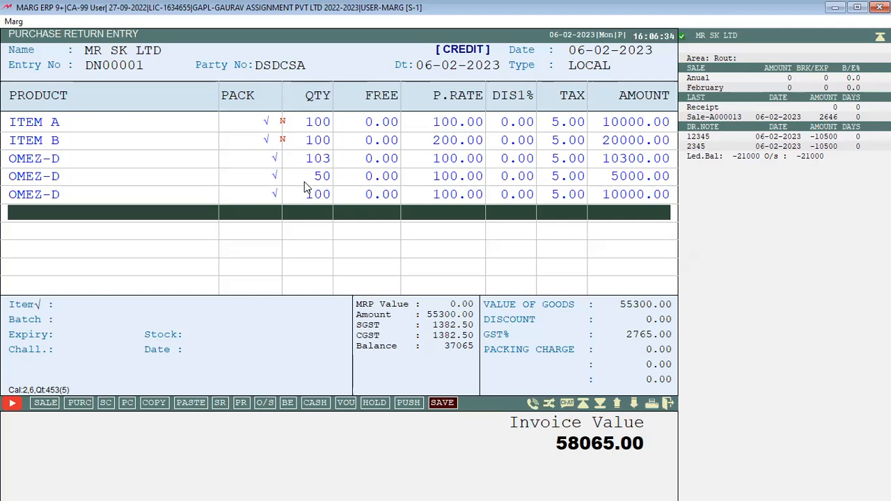
Step: Discard the unsaved OMEGA BIOTECH return and start a new purchase return for MR SK LTD with a new party number
{"action": "key", "text": "Escape"}
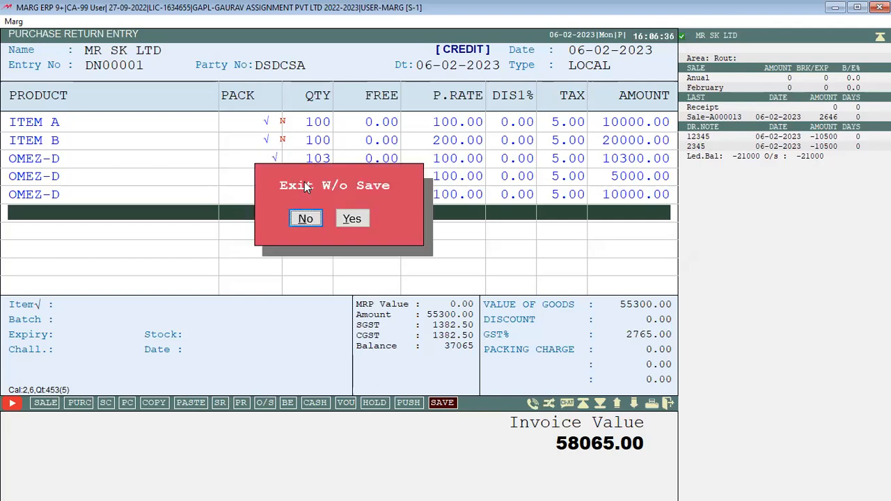
{"action": "key", "text": "Right"}
{"action": "key", "text": "Return"}
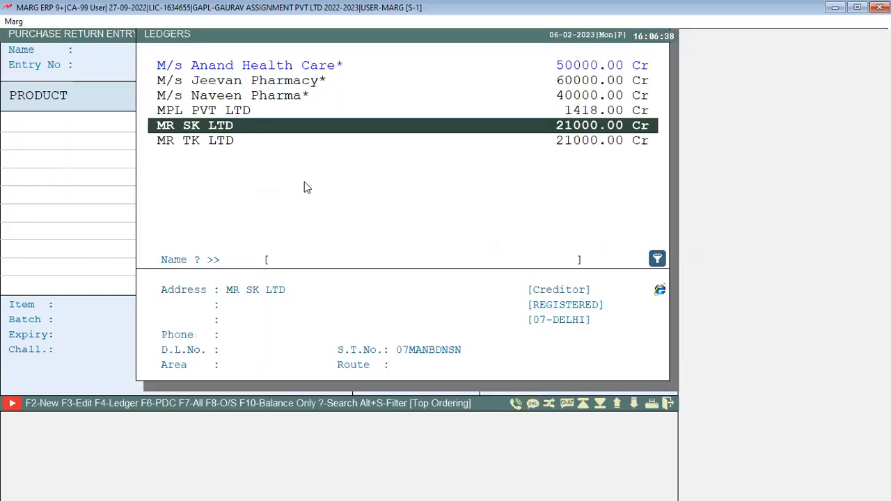
{"action": "key", "text": "Return"}
{"action": "key", "text": "Return"}
{"action": "key", "text": "Return"}
{"action": "key", "text": "Return"}
{"action": "key", "text": "Return"}
{"action": "type", "text": "AWDWA"}
{"action": "key", "text": "Return"}
{"action": "key", "text": "Return"}
Step: Compare the available return options and choose Dump Stock [Not Sold]
{"action": "key", "text": "Down"}
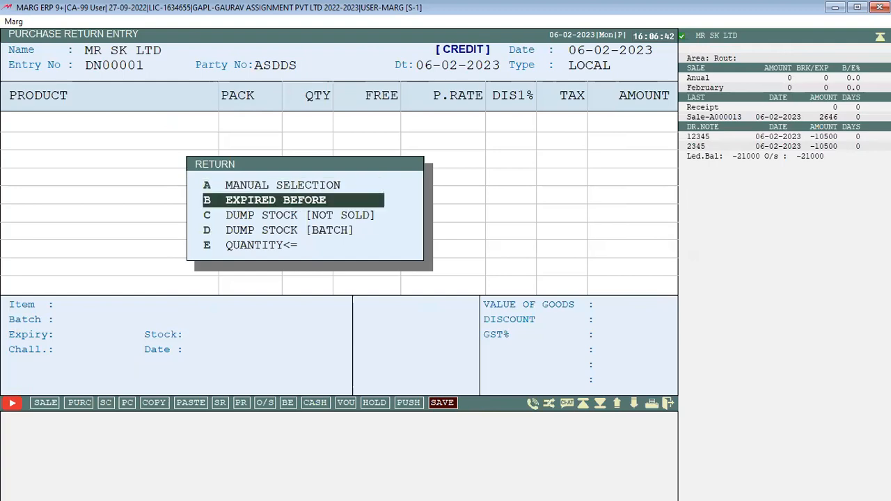
{"action": "key", "text": "Down"}
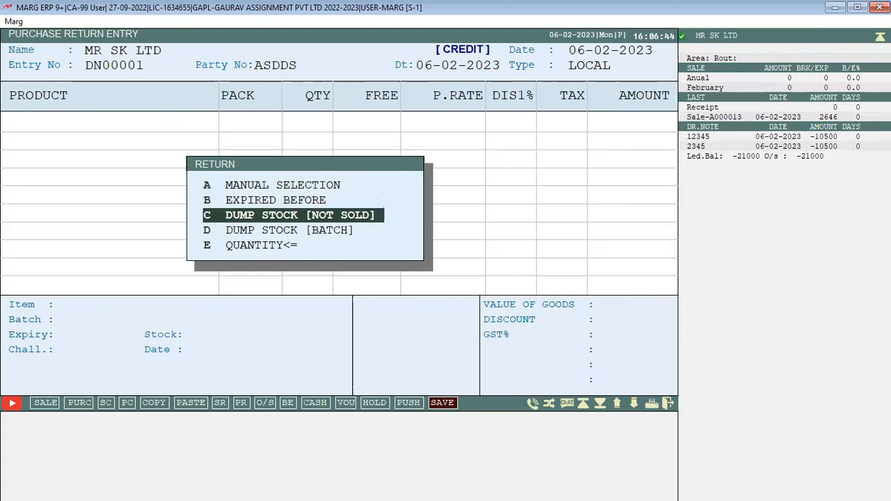
{"action": "key", "text": "Up"}
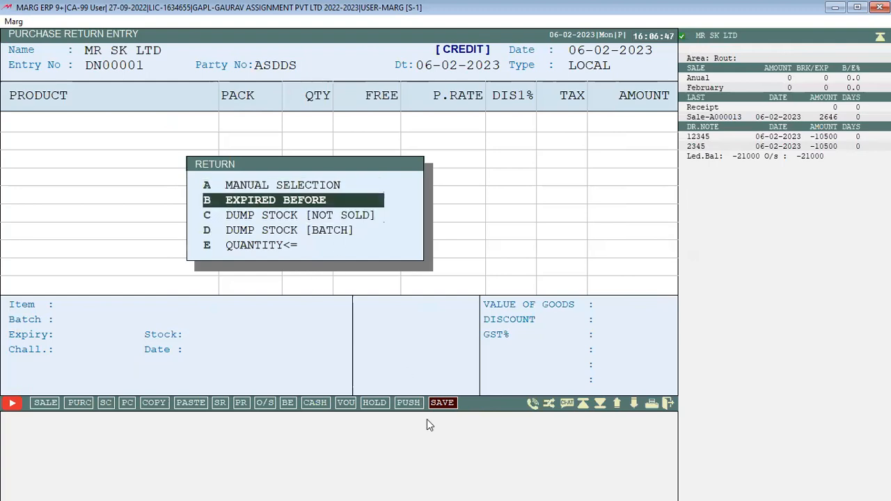
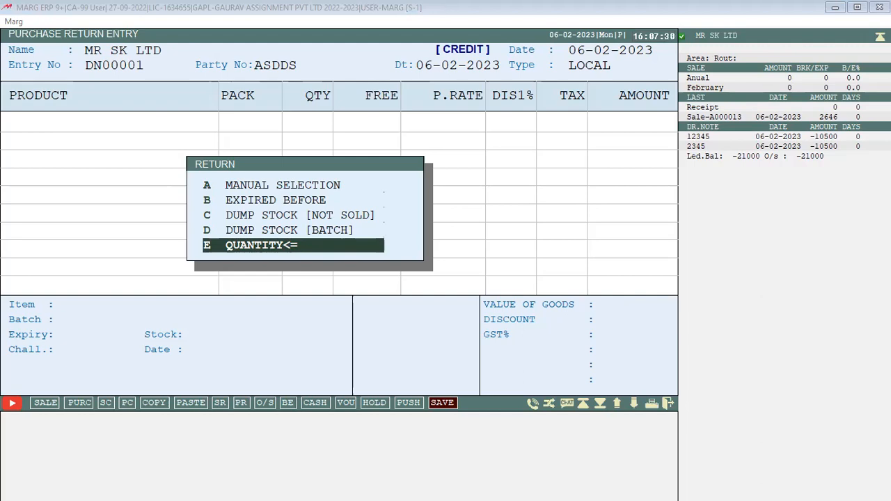
{"action": "key", "text": "Up"}
{"action": "key", "text": "Up"}
{"action": "key", "text": "Return"}
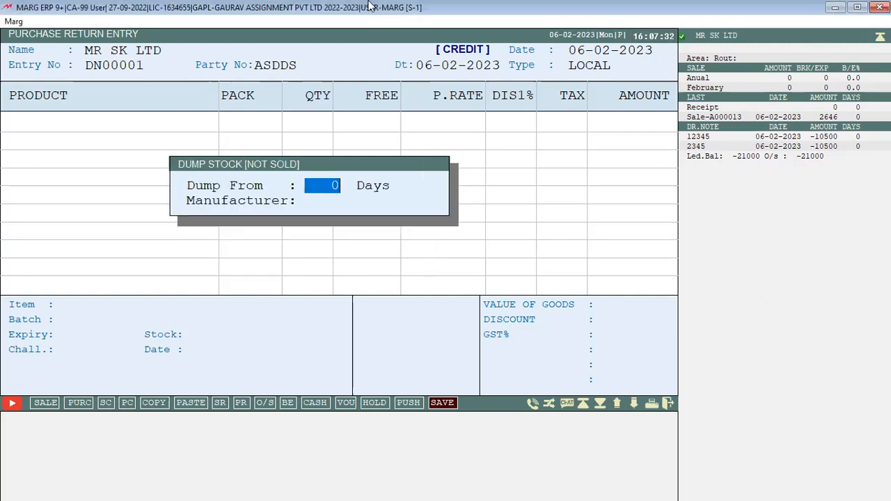
Step: Set the dump period to 70 days, run the unsold stock check for the manufacturer Elder India, and exit the return entry
{"action": "type", "text": "70"}
{"action": "key", "text": "Return"}
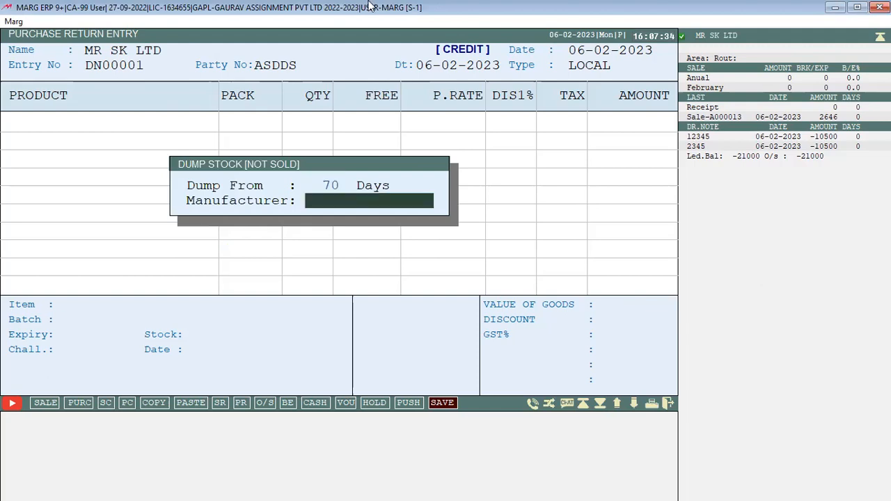
{"action": "key", "text": "Return"}
{"action": "key", "text": "Down"}
{"action": "key", "text": "space"}
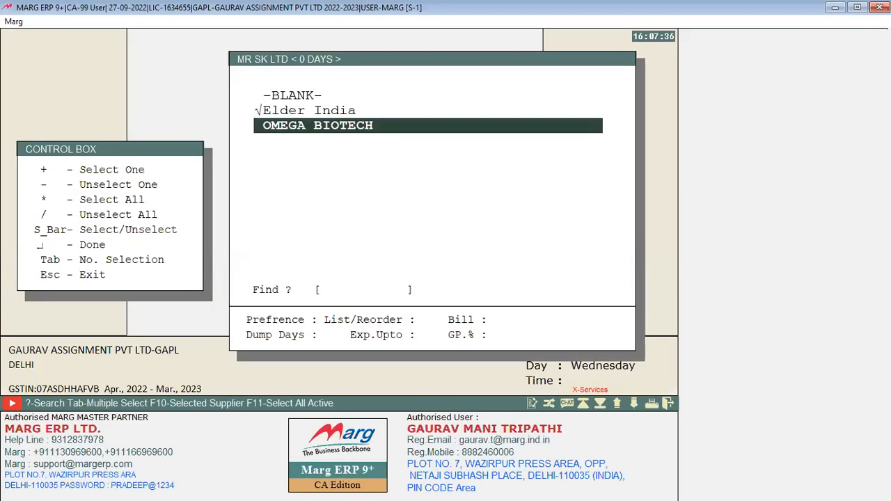
{"action": "key", "text": "Return"}
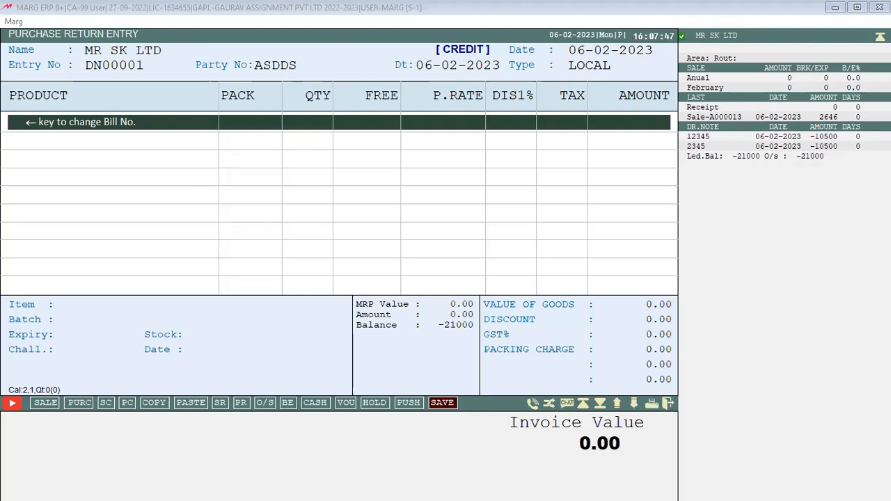
{"action": "key", "text": "Escape"}
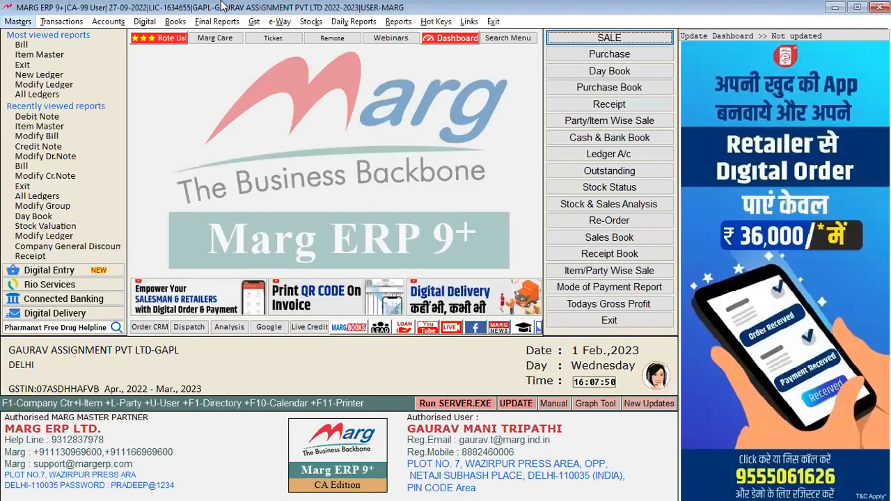
Step: Open the Stock Openings list as on 06-02-2023 with the default filters
{"action": "key", "text": "Down"}
{"action": "key", "text": "Down"}
{"action": "key", "text": "Down"}
{"action": "key", "text": "Down"}
{"action": "key", "text": "Down"}
{"action": "key", "text": "Down"}
{"action": "key", "text": "Down"}
{"action": "key", "text": "Right"}
{"action": "key", "text": "Down"}
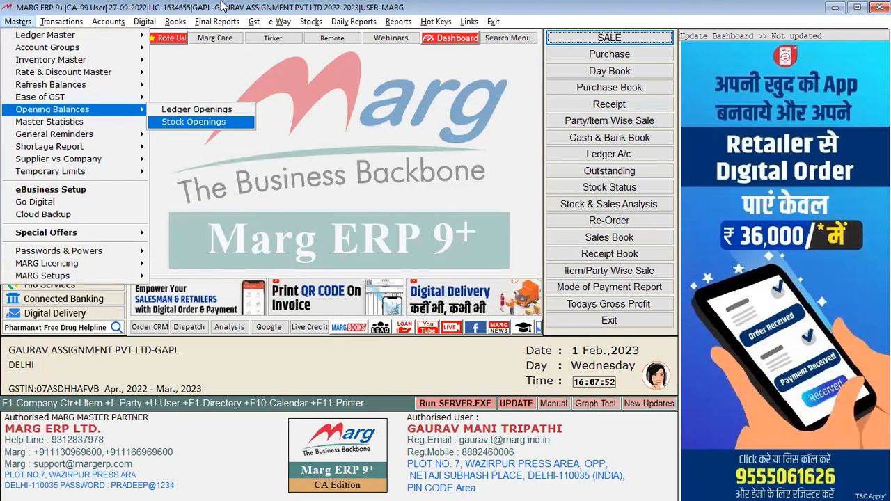
{"action": "key", "text": "Return"}
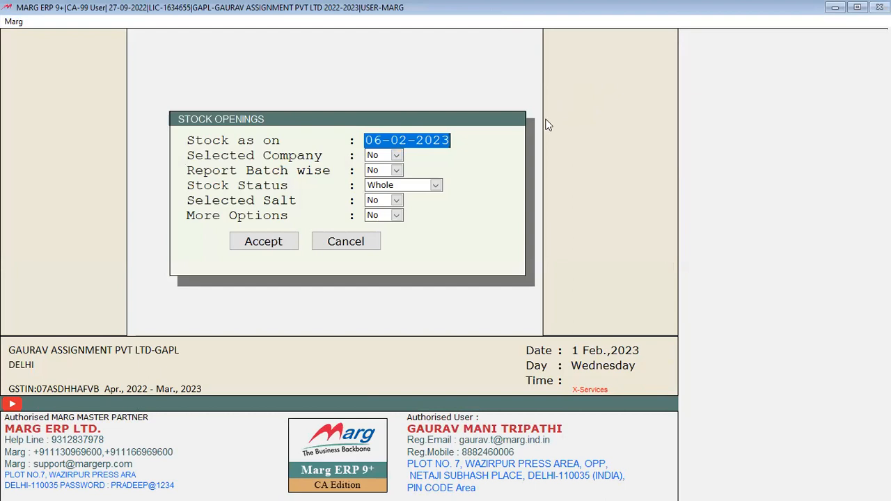
{"action": "left_click", "coordinate": [263, 241]}
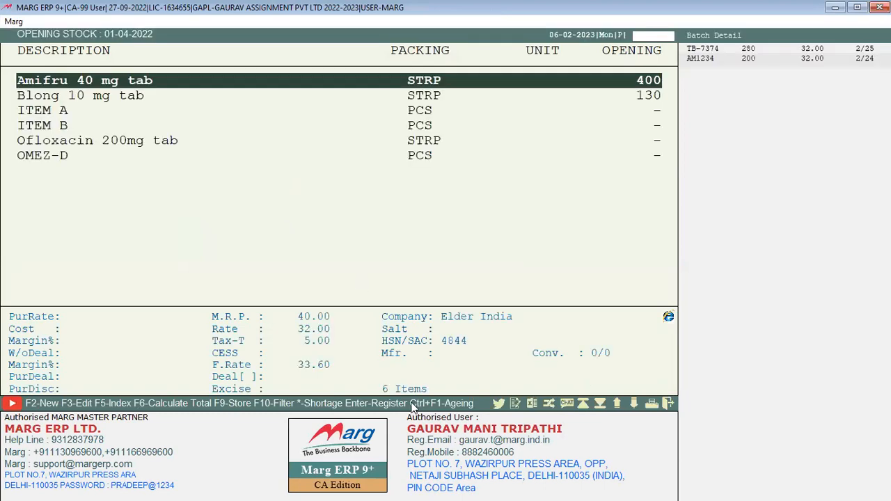
Step: Set the opening quantity of ITEM B's batch N00123 to 500
{"action": "key", "text": "Down"}
{"action": "key", "text": "Down"}
{"action": "key", "text": "Down"}
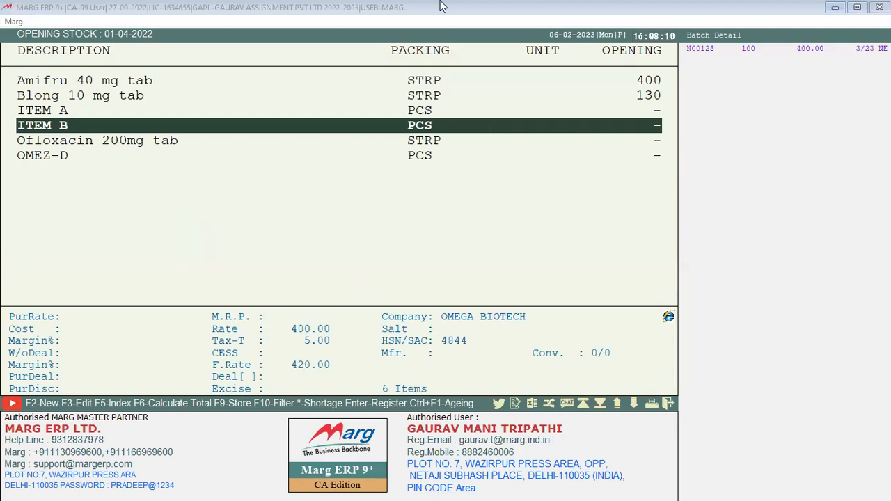
{"action": "key", "text": "Return"}
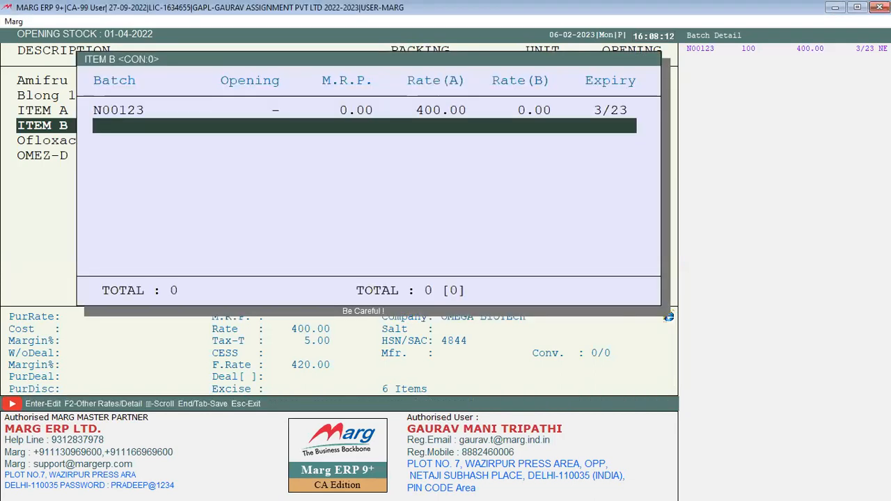
{"action": "key", "text": "Up"}
{"action": "key", "text": "Return"}
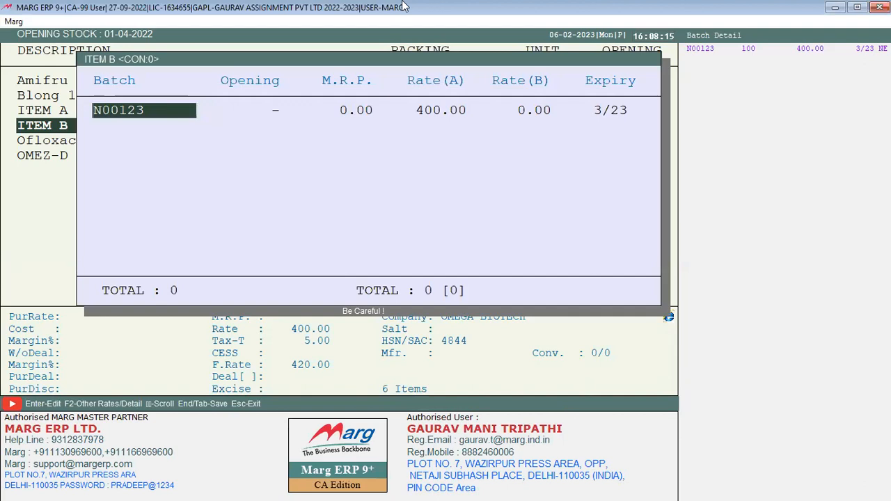
{"action": "key", "text": "Return"}
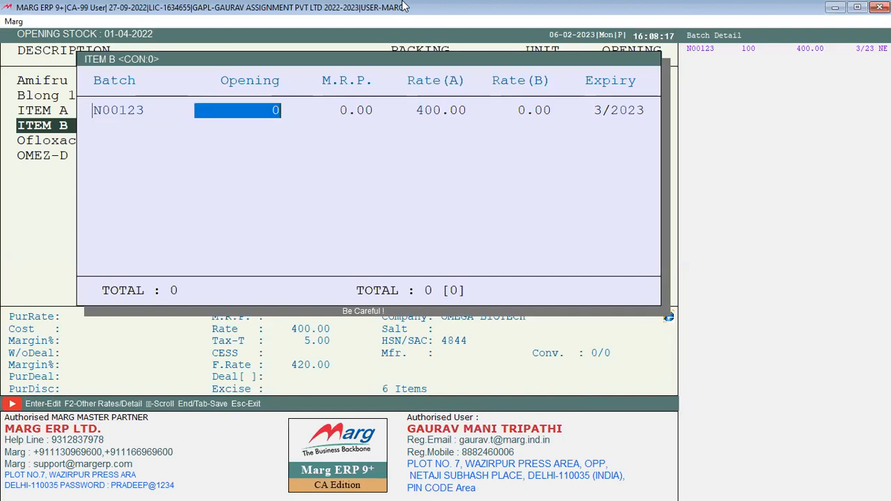
{"action": "type", "text": "500"}
{"action": "key", "text": "Return"}
{"action": "key", "text": "Return"}
{"action": "key", "text": "Return"}
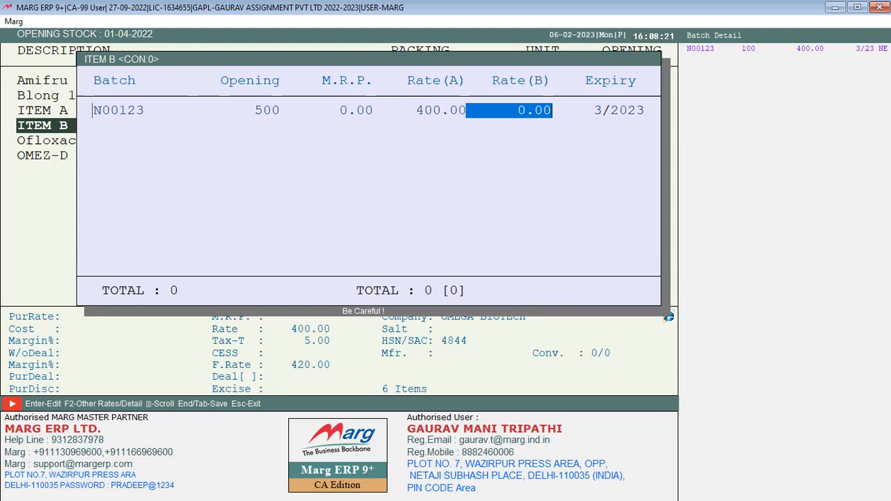
{"action": "key", "text": "Up"}
{"action": "key", "text": "Up"}
{"action": "key", "text": "Up"}
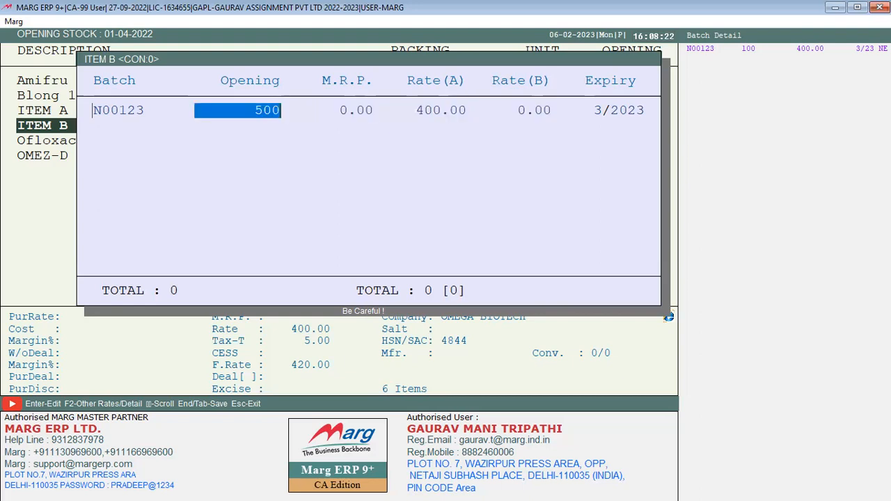